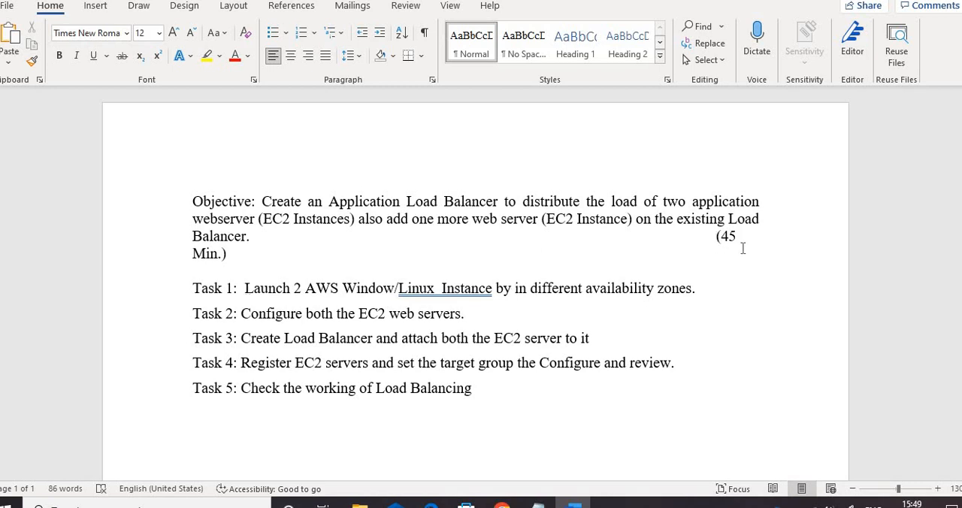
Delete the "(45 Min.)" duration note from the end of the objective paragraph
{"action": "left_click_drag", "start_coordinate": [742, 248], "coordinate": [743, 253]}
{"action": "key", "text": "BackSpace"}
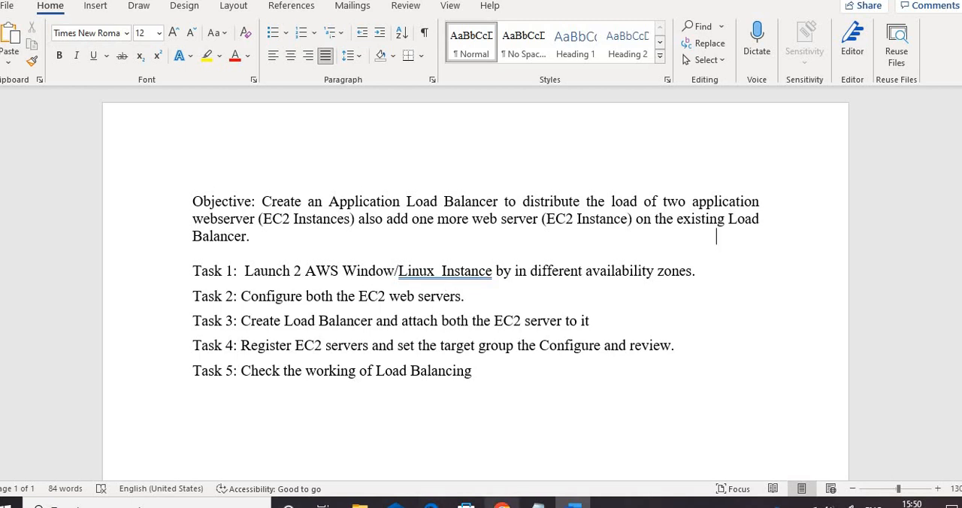
Switch to the EC2 console in Chrome and start launching a new instance named server1
{"action": "left_click", "coordinate": [502, 504]}
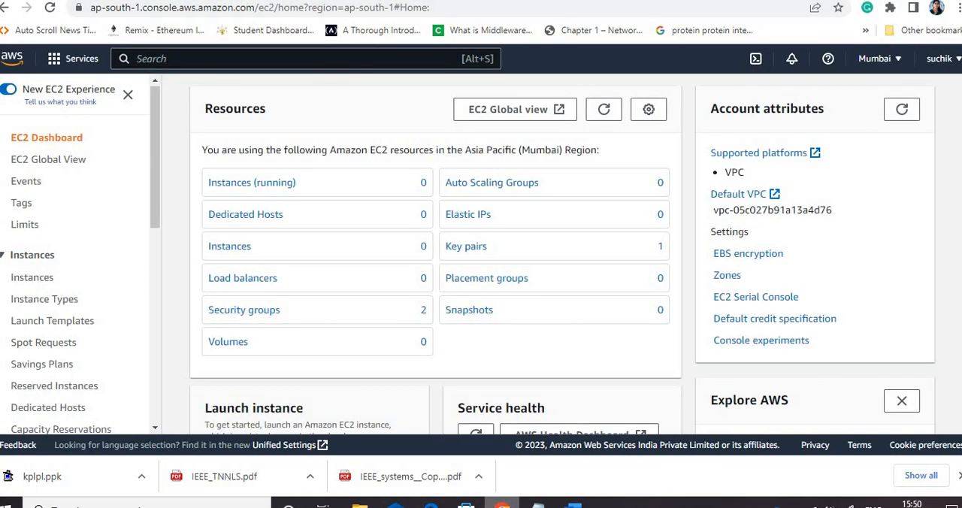
{"action": "left_click", "coordinate": [244, 188]}
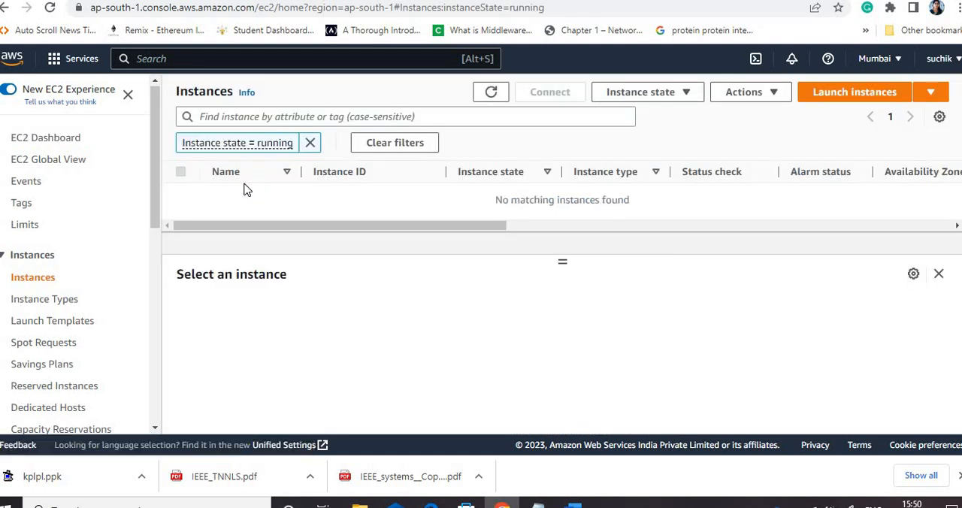
{"action": "left_click", "coordinate": [845, 93]}
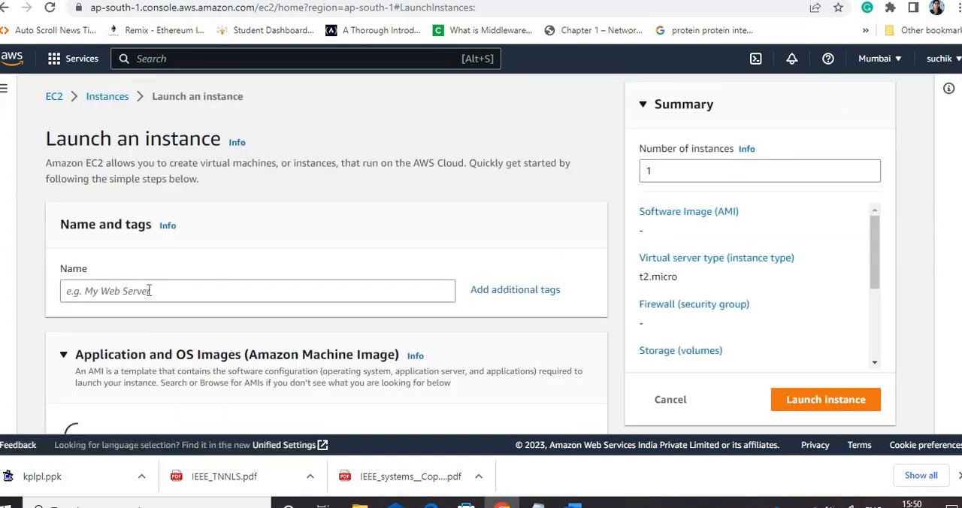
{"action": "left_click", "coordinate": [150, 291]}
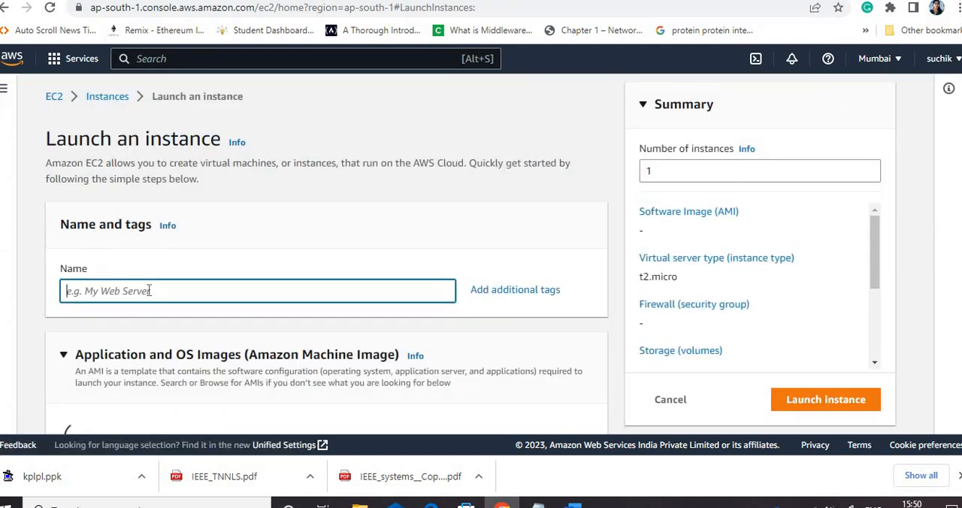
{"action": "type", "text": "serv"}
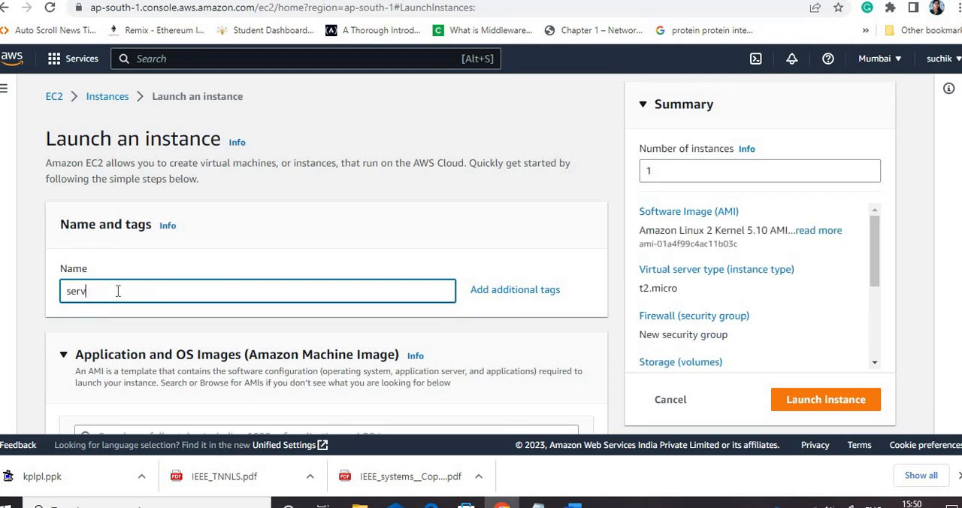
{"action": "type", "text": "er1"}
Create an RSA key pair named kploadbalance in .ppk format for the instance login
{"action": "scroll", "coordinate": [326, 253], "scroll_direction": "down", "scroll_amount": 3}
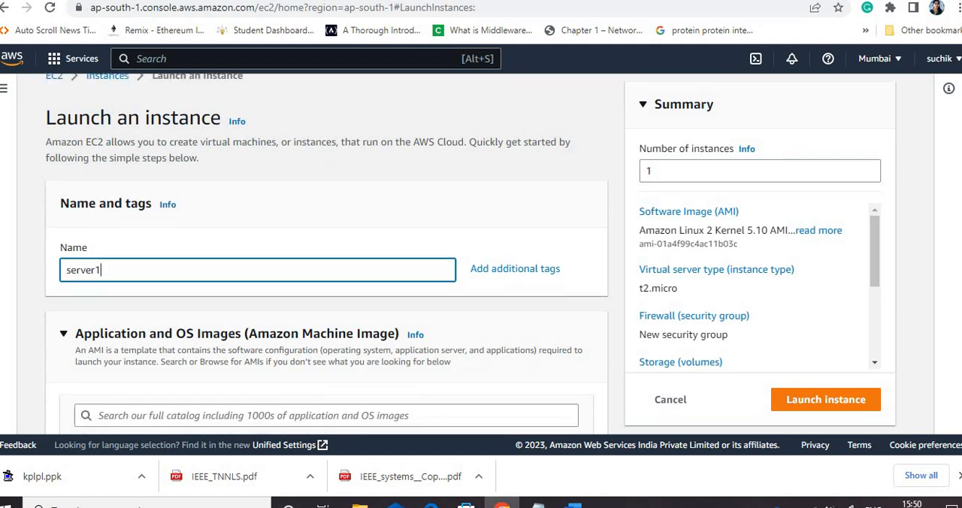
{"action": "scroll", "coordinate": [388, 294], "scroll_direction": "down", "scroll_amount": 3}
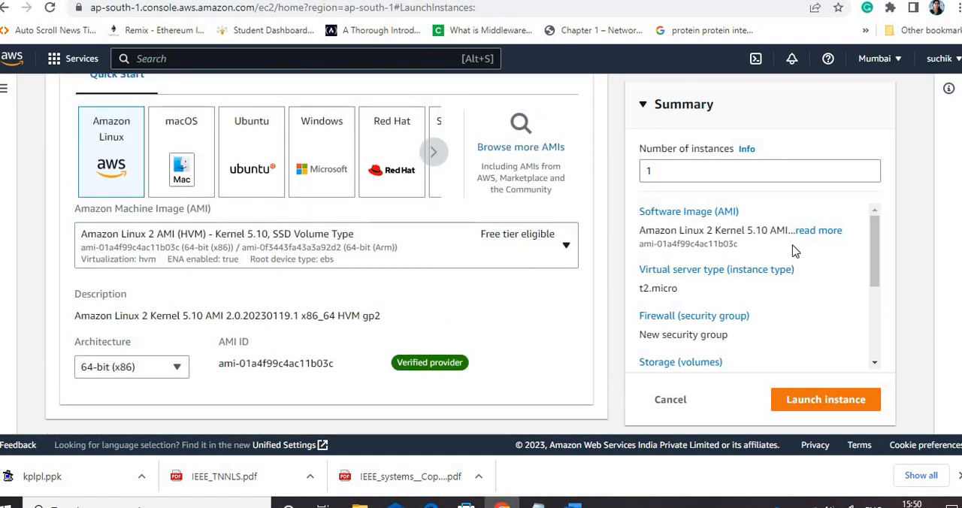
{"action": "scroll", "coordinate": [327, 254], "scroll_direction": "down", "scroll_amount": 1}
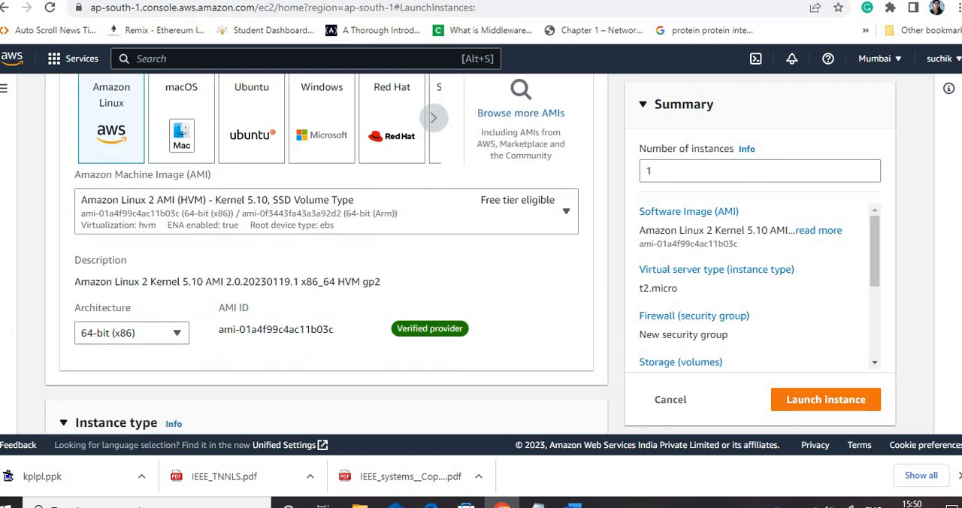
{"action": "scroll", "coordinate": [326, 253], "scroll_direction": "down", "scroll_amount": 4}
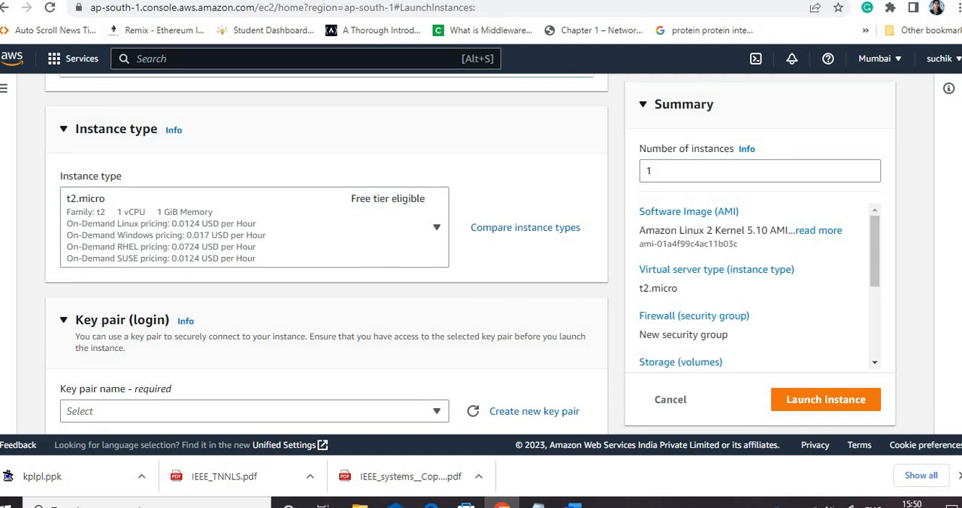
{"action": "scroll", "coordinate": [563, 388], "scroll_direction": "down", "scroll_amount": 1}
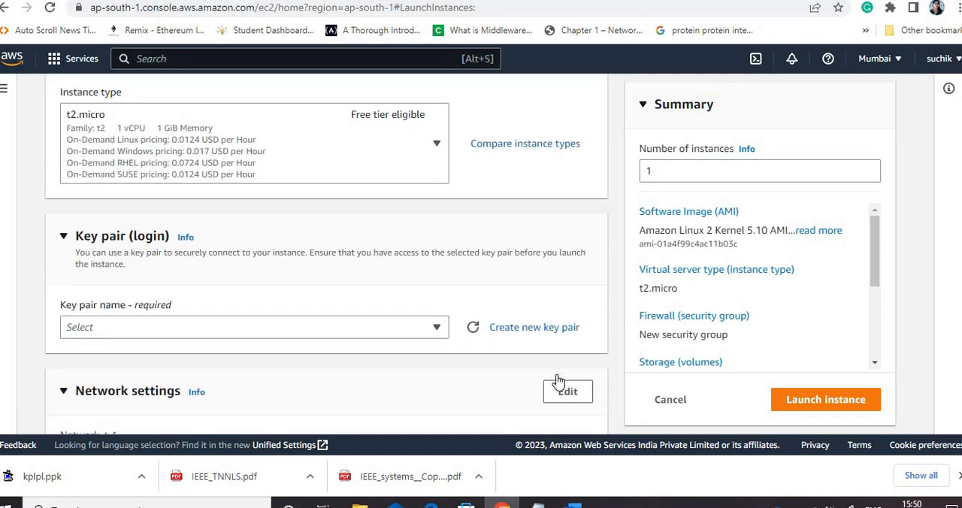
{"action": "left_click", "coordinate": [544, 334]}
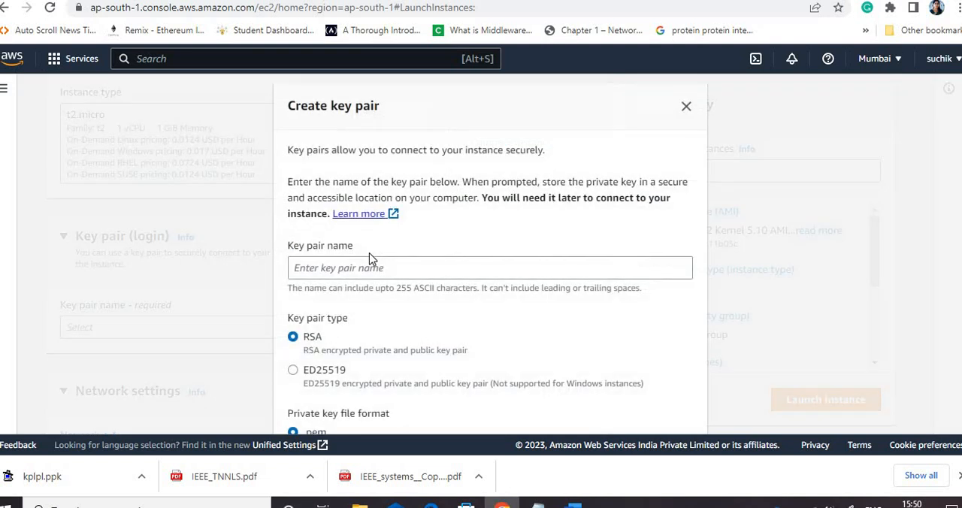
{"action": "left_click", "coordinate": [371, 267]}
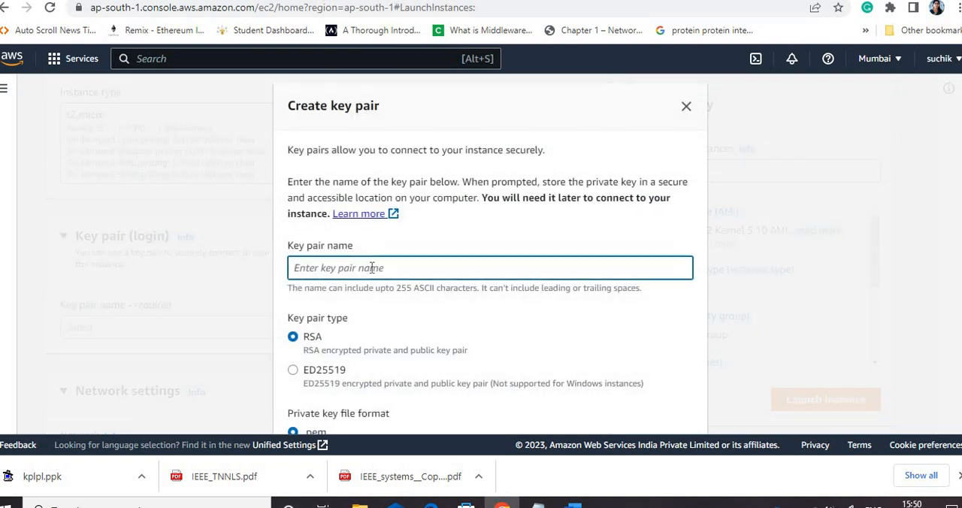
{"action": "type", "text": "kploadbalance"}
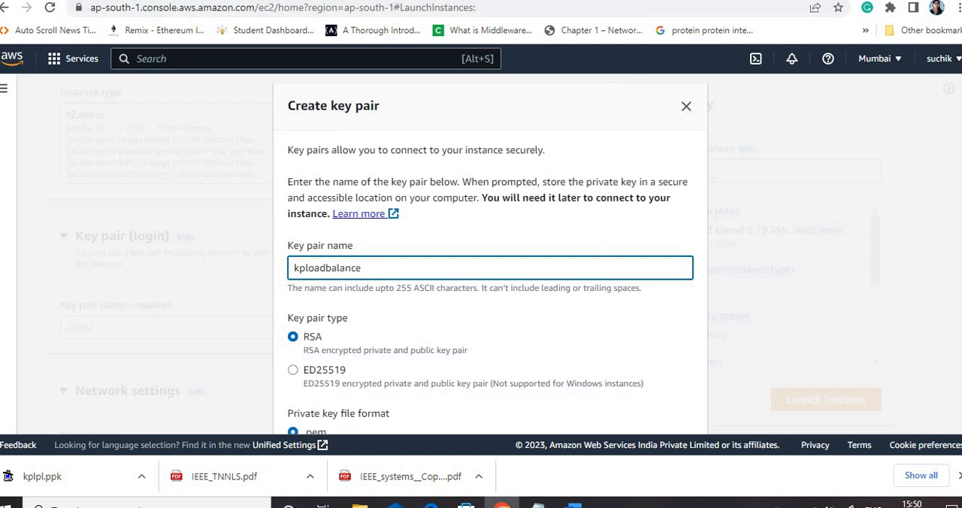
{"action": "scroll", "coordinate": [490, 255], "scroll_direction": "down", "scroll_amount": 3}
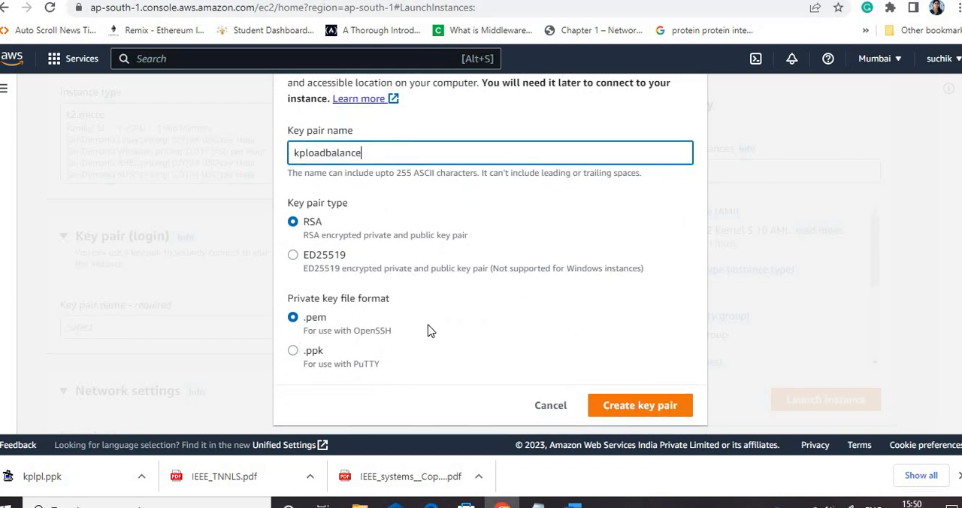
{"action": "left_click", "coordinate": [294, 354]}
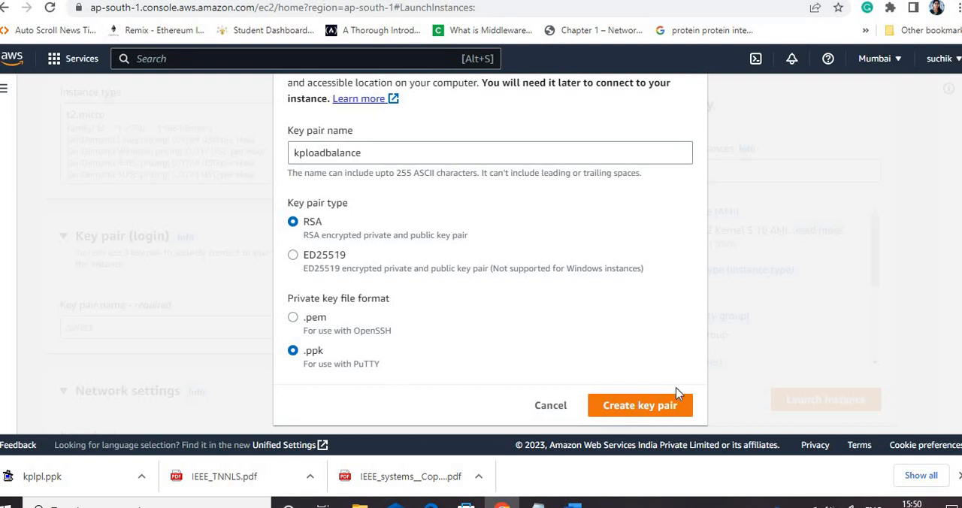
{"action": "left_click", "coordinate": [639, 406]}
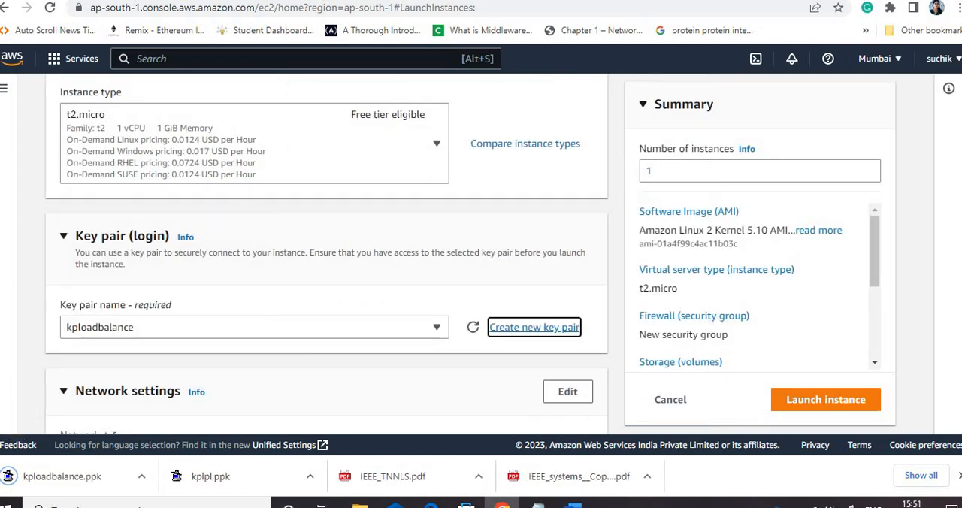
Edit the network settings and choose subnet-0419bc3c4b85b1ab1 in availability zone ap-south-1a
{"action": "scroll", "coordinate": [327, 257], "scroll_direction": "down", "scroll_amount": 5}
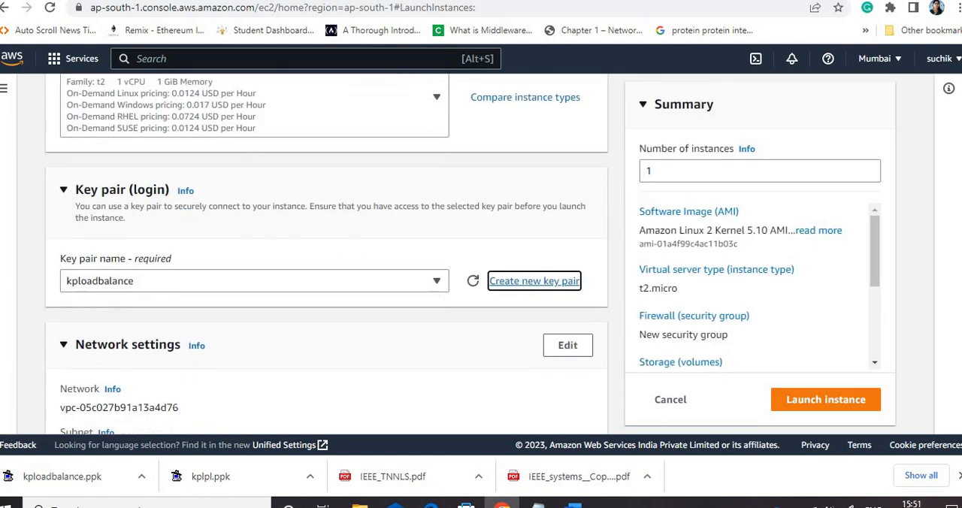
{"action": "scroll", "coordinate": [481, 325], "scroll_direction": "down", "scroll_amount": 1}
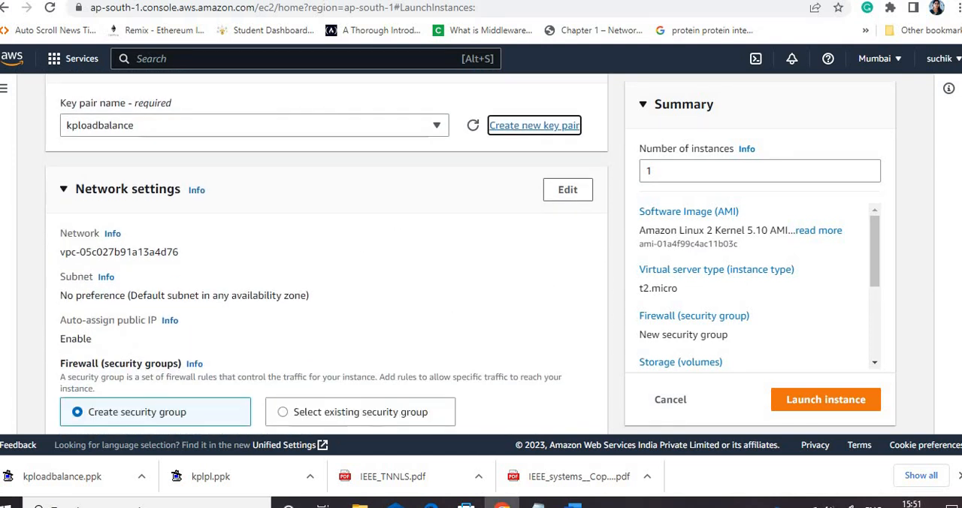
{"action": "scroll", "coordinate": [560, 135], "scroll_direction": "down", "scroll_amount": 2}
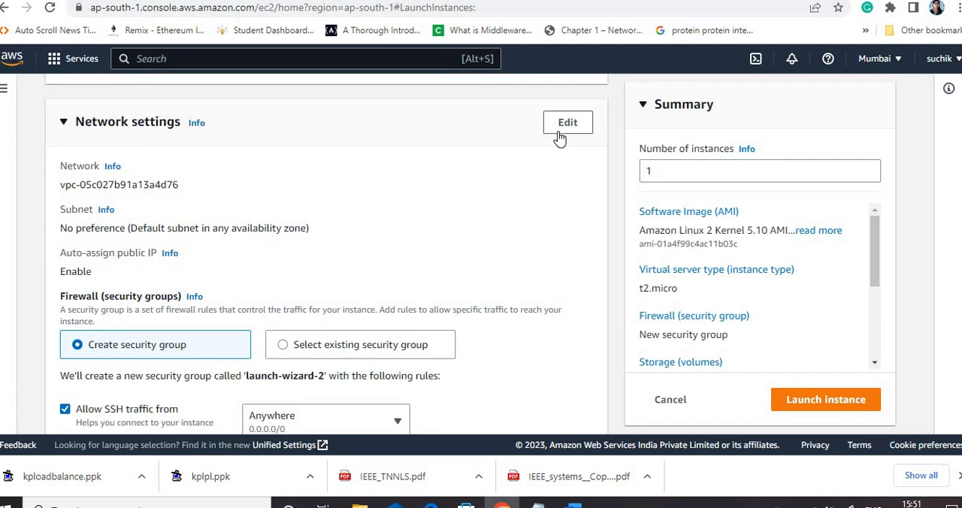
{"action": "left_click", "coordinate": [567, 122]}
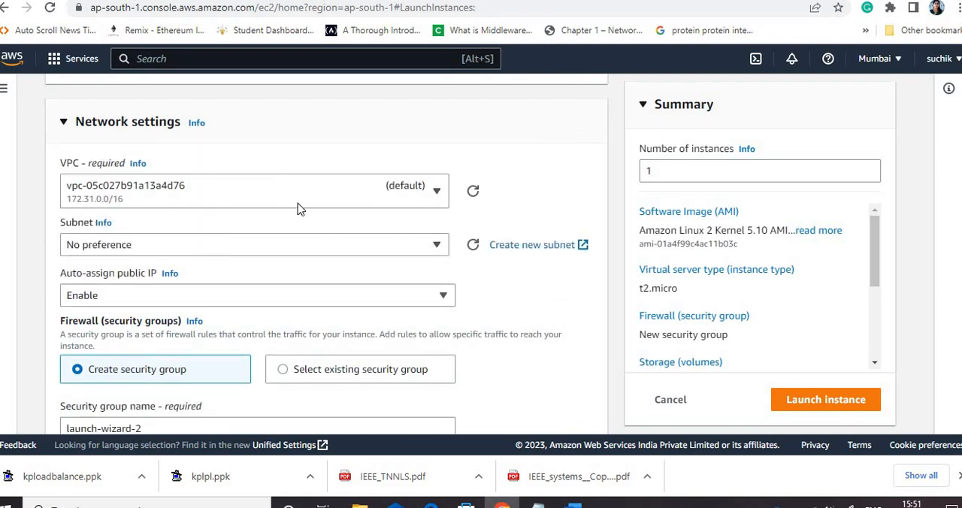
{"action": "left_click", "coordinate": [253, 256]}
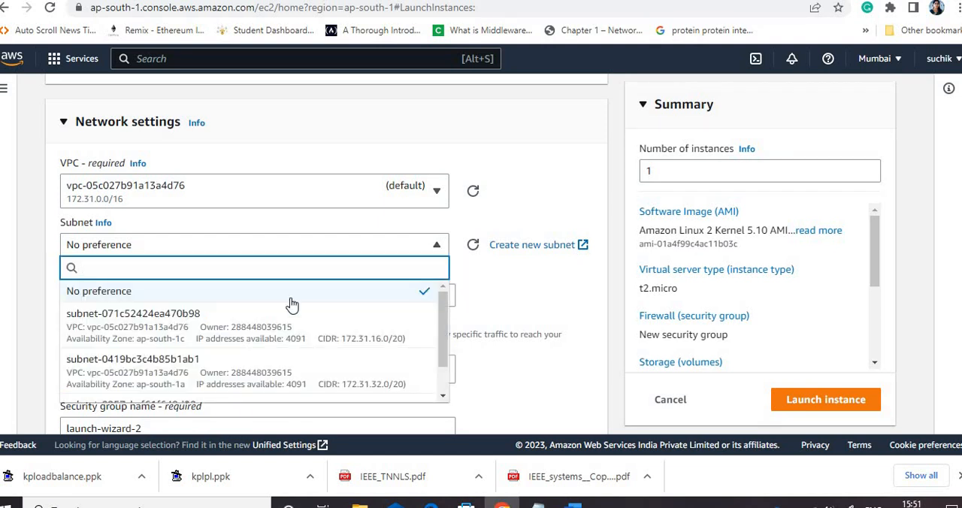
{"action": "left_click", "coordinate": [272, 378]}
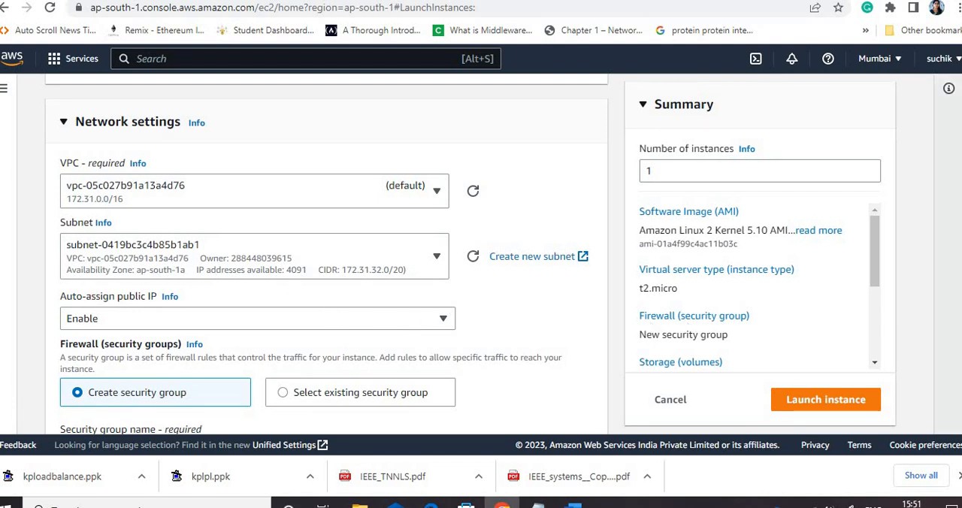
Rename the new security group as loadbalancesg
{"action": "scroll", "coordinate": [564, 341], "scroll_direction": "down", "scroll_amount": 2}
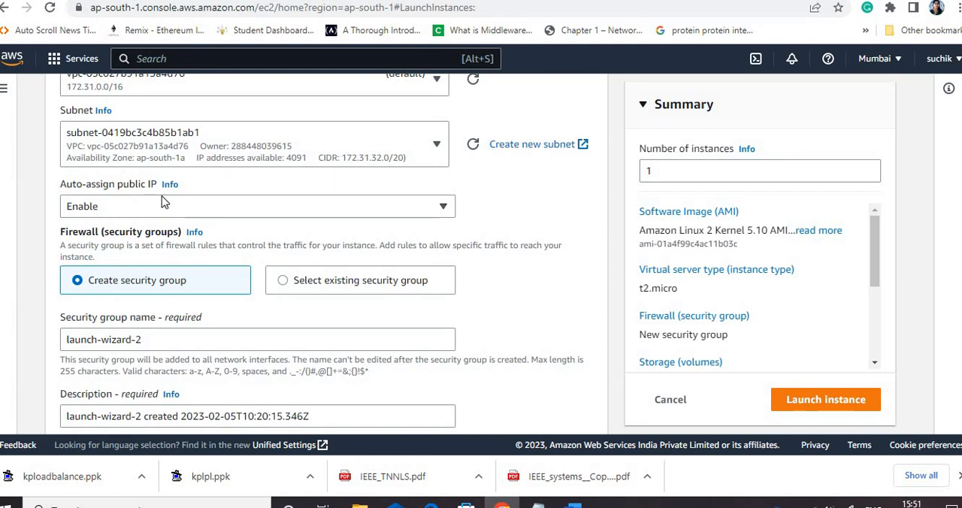
{"action": "left_click", "coordinate": [153, 340]}
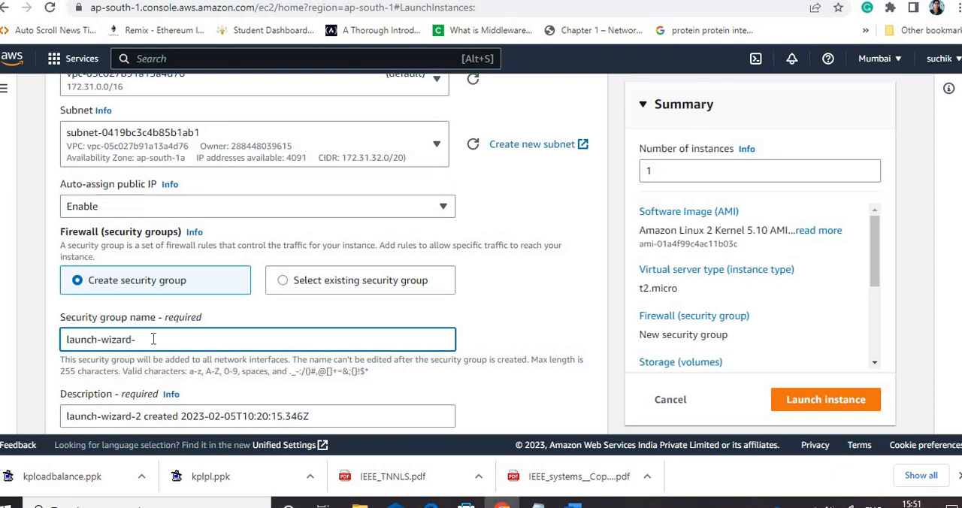
{"action": "key", "text": "ctrl+a"}
{"action": "key", "text": "BackSpace"}
{"action": "type", "text": "loadbalancesg"}
Add a second inbound security group rule and set its type to HTTP
{"action": "scroll", "coordinate": [484, 323], "scroll_direction": "down", "scroll_amount": 4}
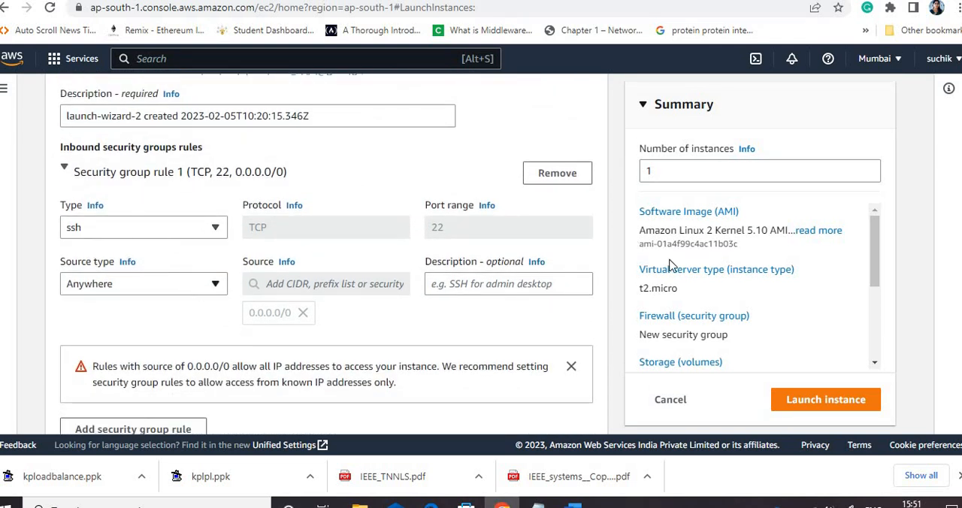
{"action": "scroll", "coordinate": [368, 353], "scroll_direction": "down", "scroll_amount": 2}
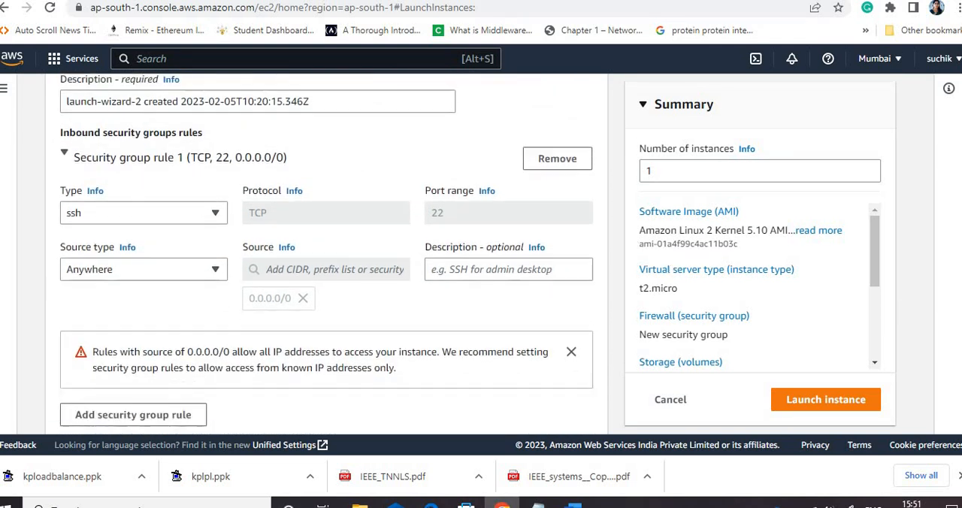
{"action": "left_click", "coordinate": [188, 314]}
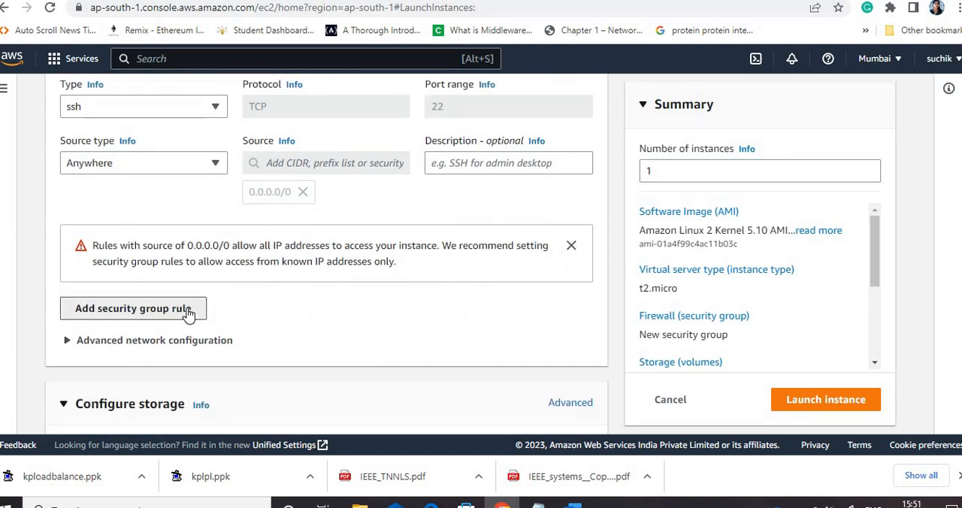
{"action": "left_click", "coordinate": [208, 299]}
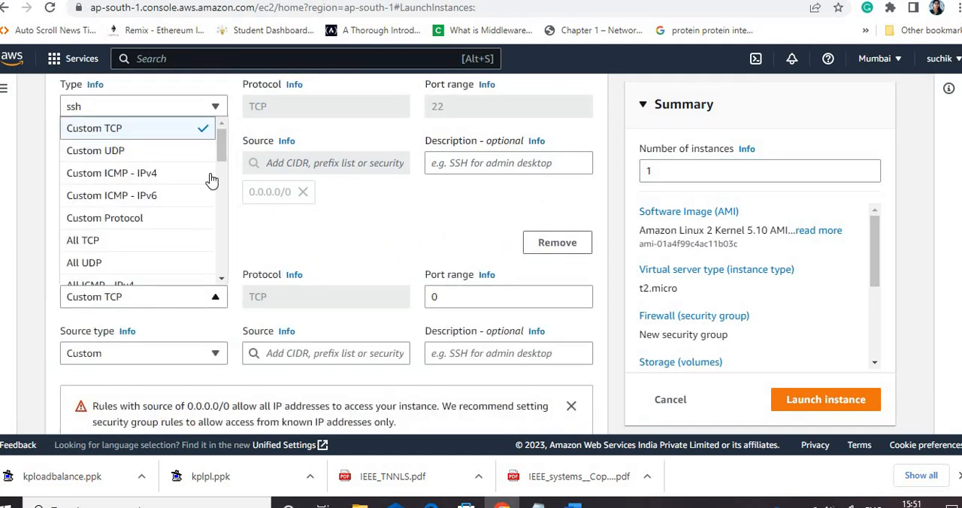
{"action": "scroll", "coordinate": [224, 164], "scroll_direction": "down", "scroll_amount": 3}
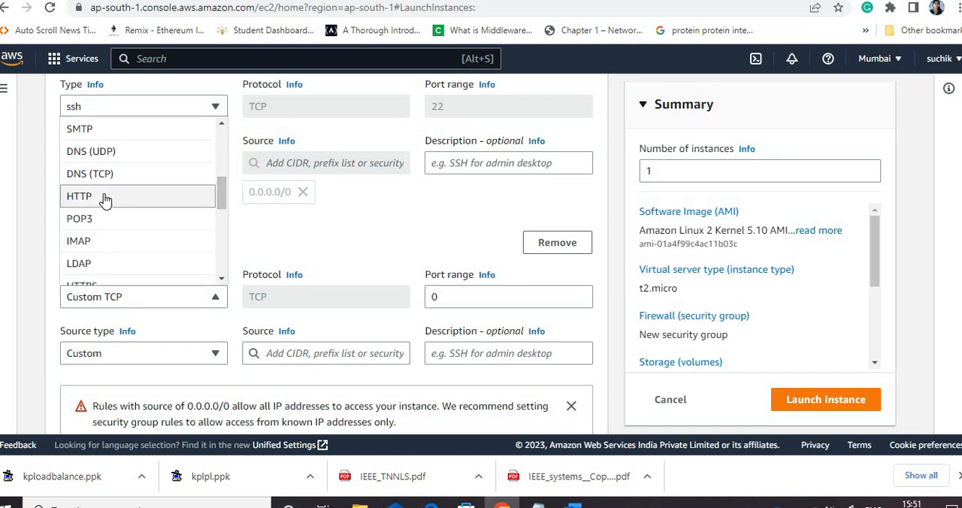
{"action": "left_click", "coordinate": [106, 199]}
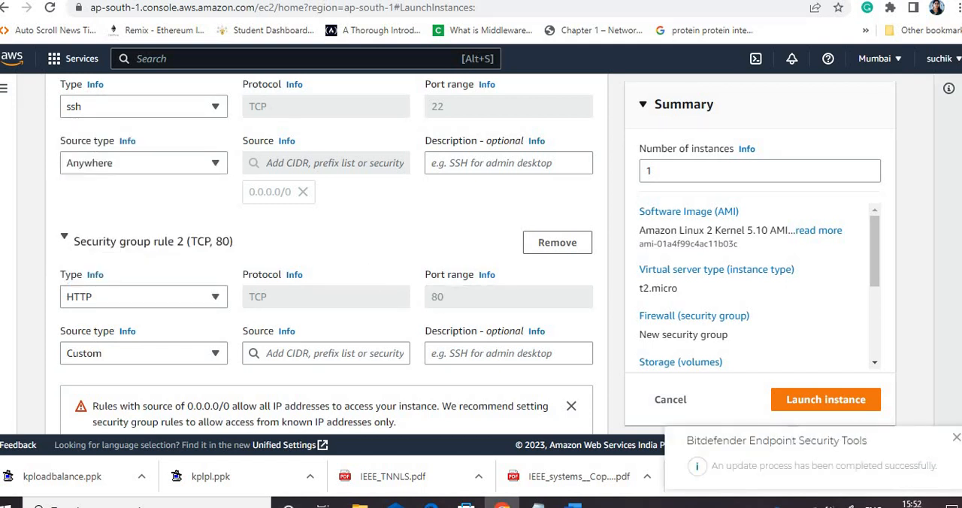
Try to launch the instance and return to the source settings of the HTTP rule
{"action": "scroll", "coordinate": [326, 253], "scroll_direction": "down", "scroll_amount": 2}
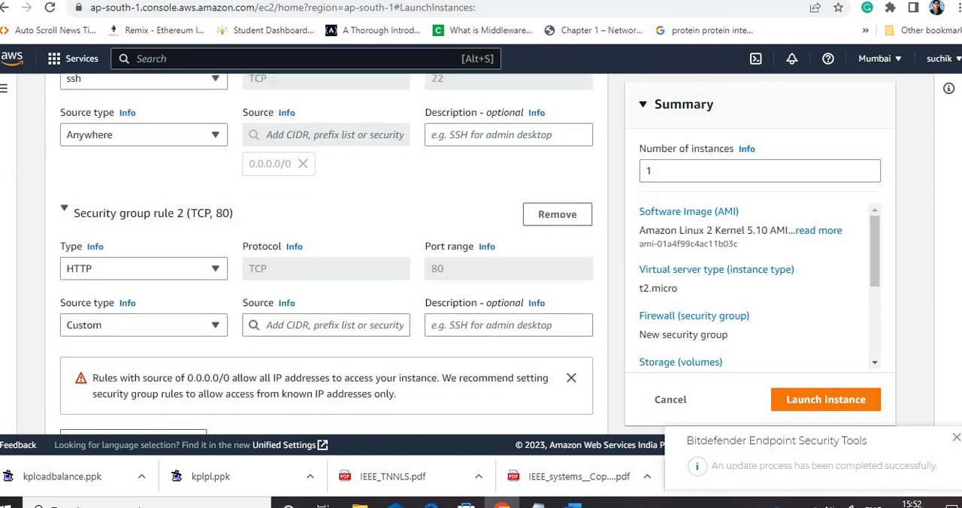
{"action": "scroll", "coordinate": [326, 253], "scroll_direction": "down", "scroll_amount": 3}
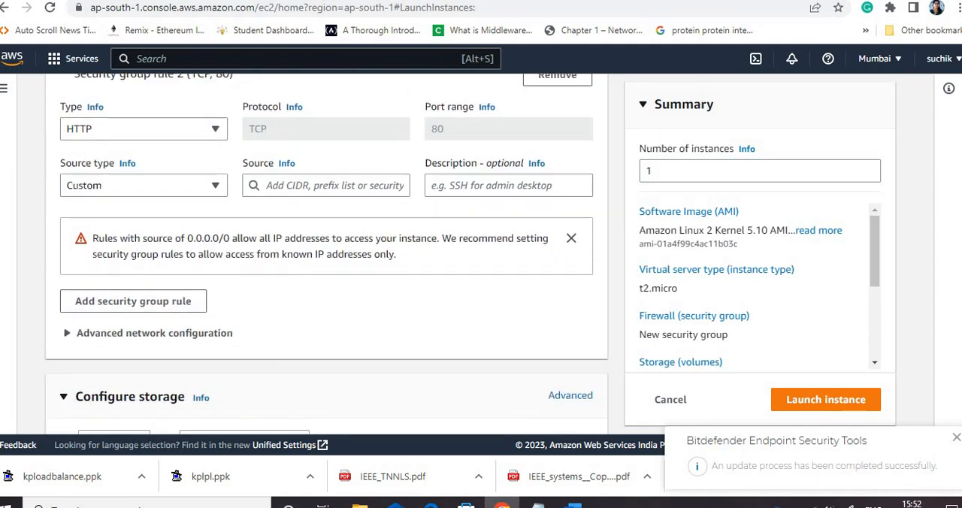
{"action": "scroll", "coordinate": [326, 254], "scroll_direction": "down", "scroll_amount": 3}
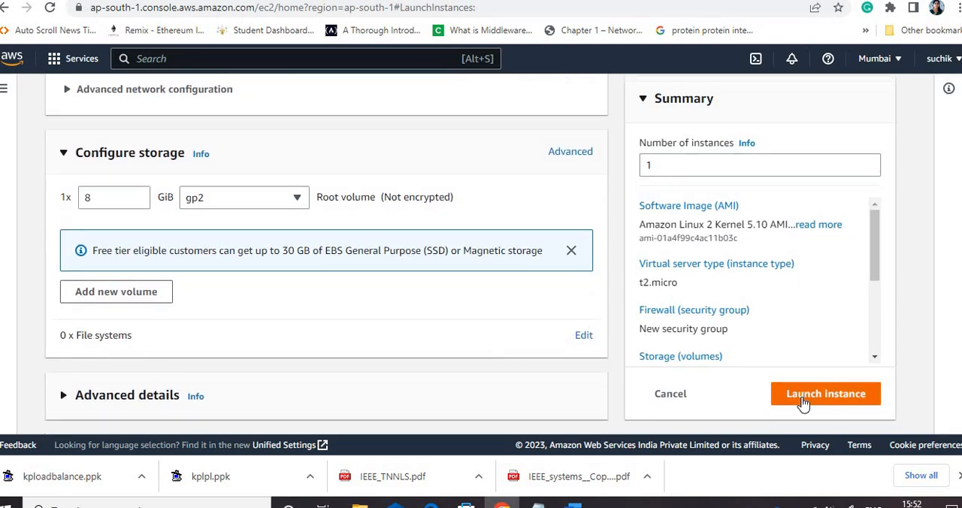
{"action": "scroll", "coordinate": [802, 404], "scroll_direction": "up", "scroll_amount": 3}
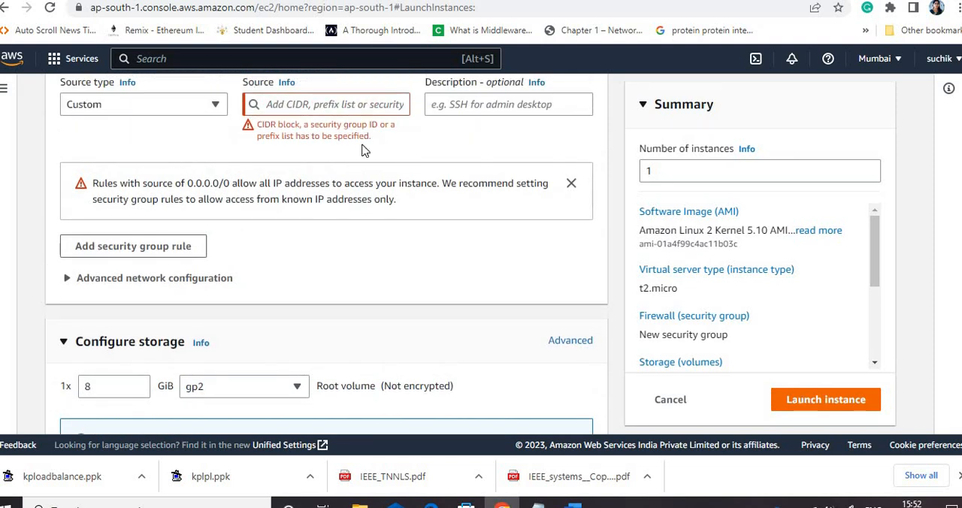
Set the HTTP rule's source type to Anywhere, then launch server1 and show it in the instances list
{"action": "left_click", "coordinate": [189, 113]}
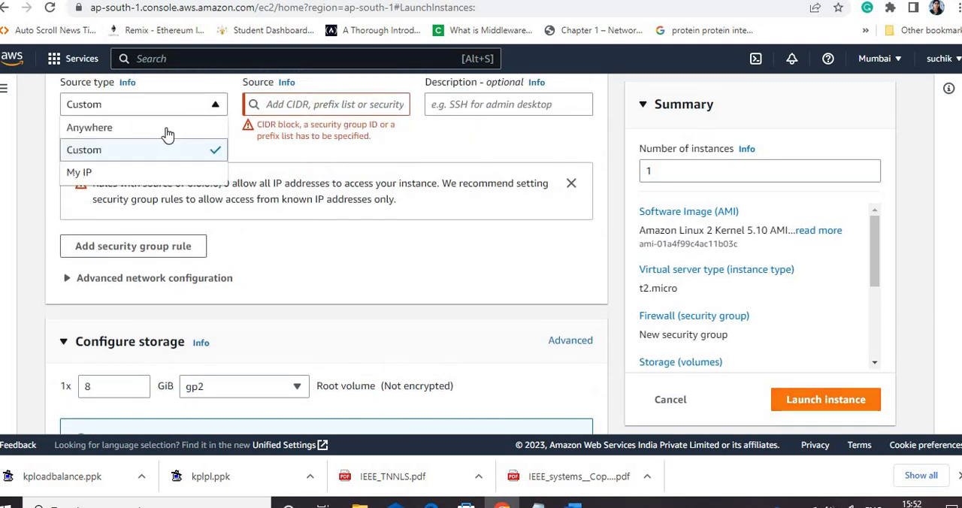
{"action": "left_click", "coordinate": [814, 400]}
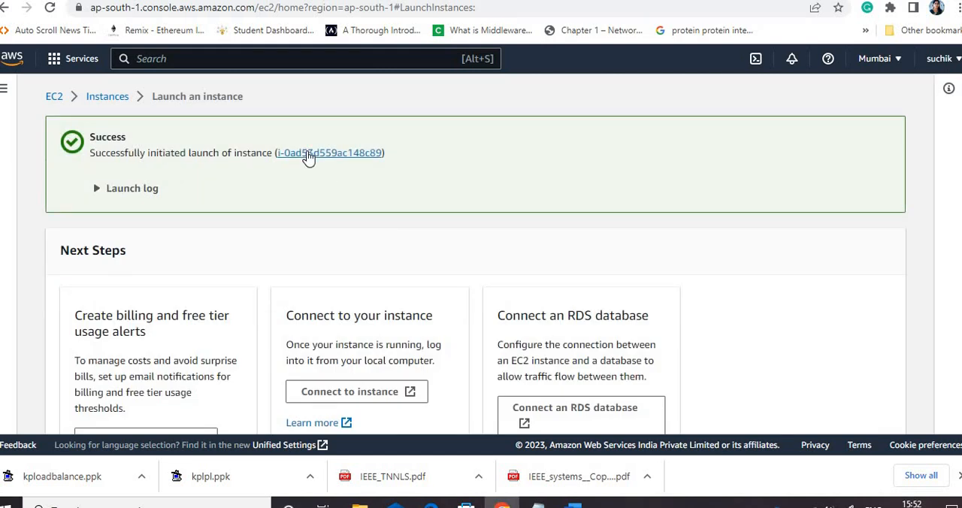
{"action": "left_click", "coordinate": [307, 152]}
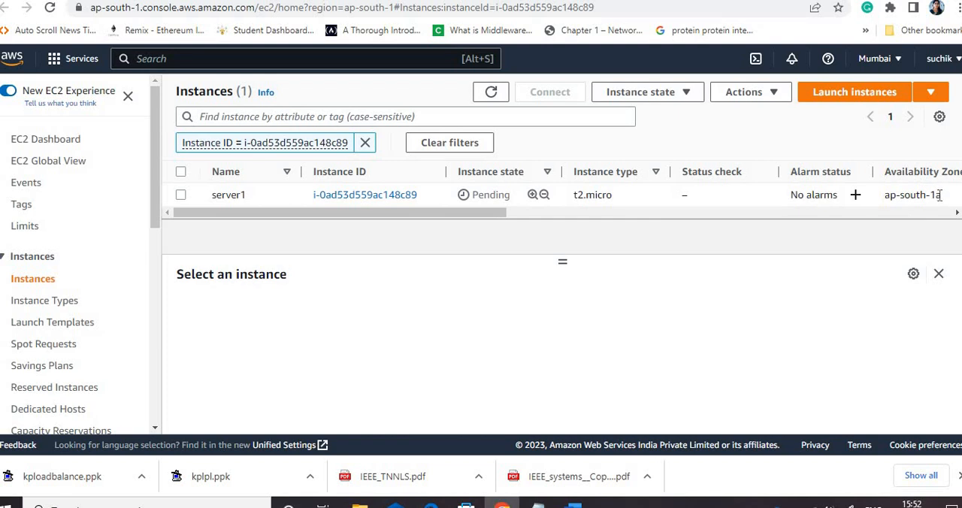
Start launching another instance and name it server2
{"action": "left_click", "coordinate": [851, 91]}
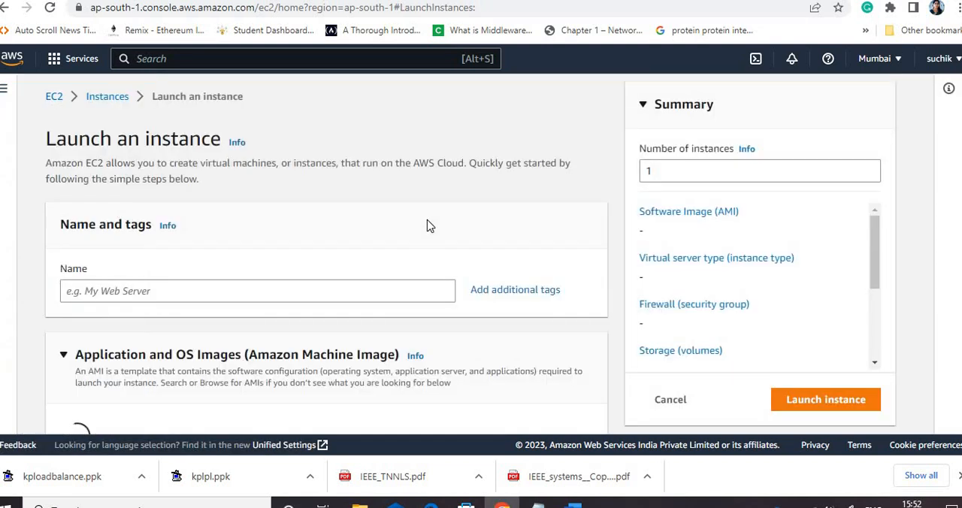
{"action": "left_click", "coordinate": [157, 290]}
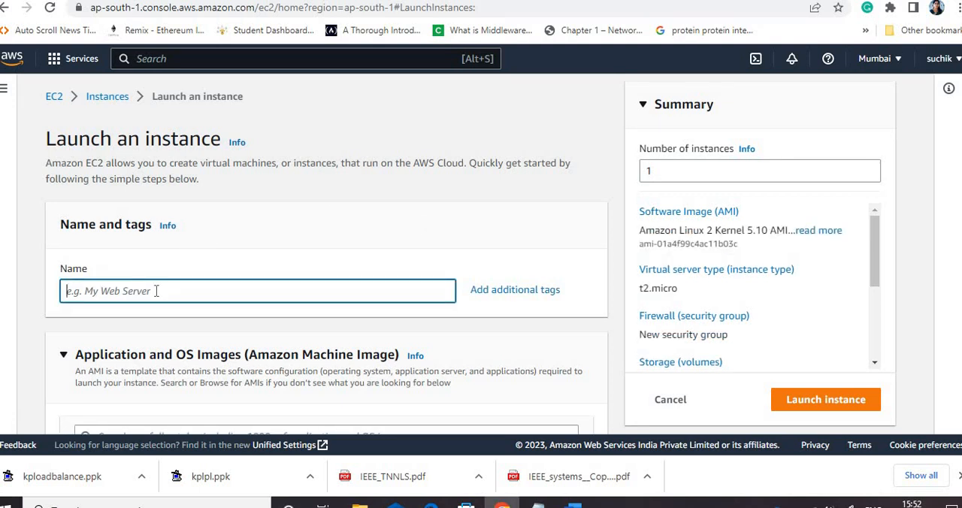
{"action": "type", "text": "server2"}
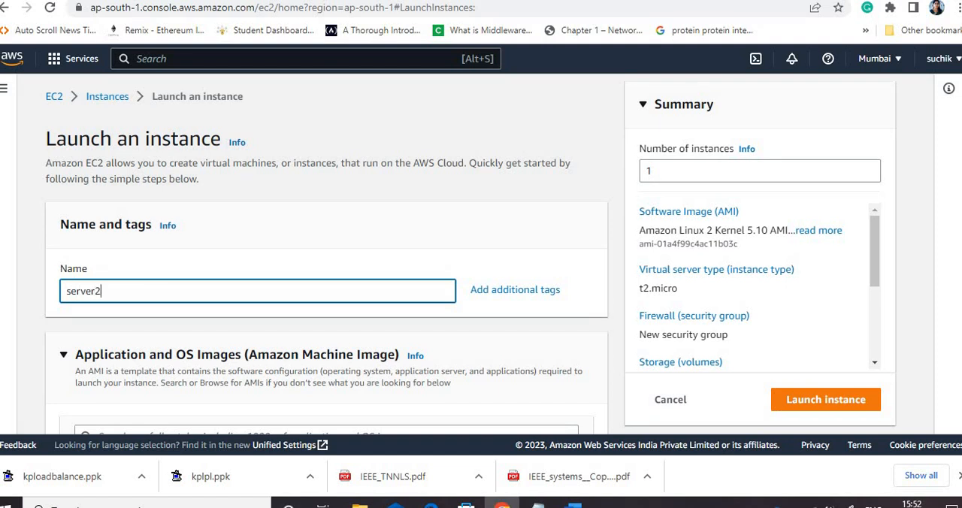
Choose the existing key pair kploadbalance for server2's login
{"action": "scroll", "coordinate": [326, 253], "scroll_direction": "down", "scroll_amount": 7}
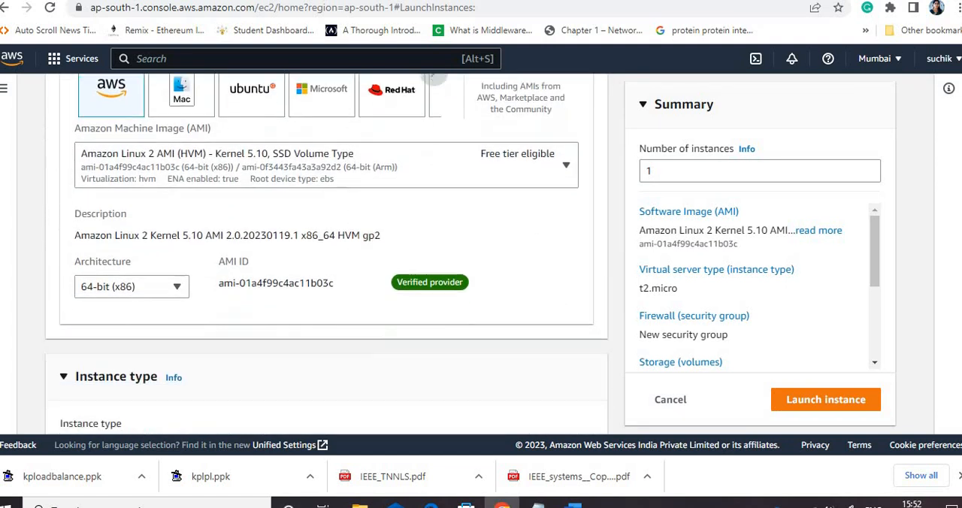
{"action": "scroll", "coordinate": [326, 253], "scroll_direction": "down", "scroll_amount": 3}
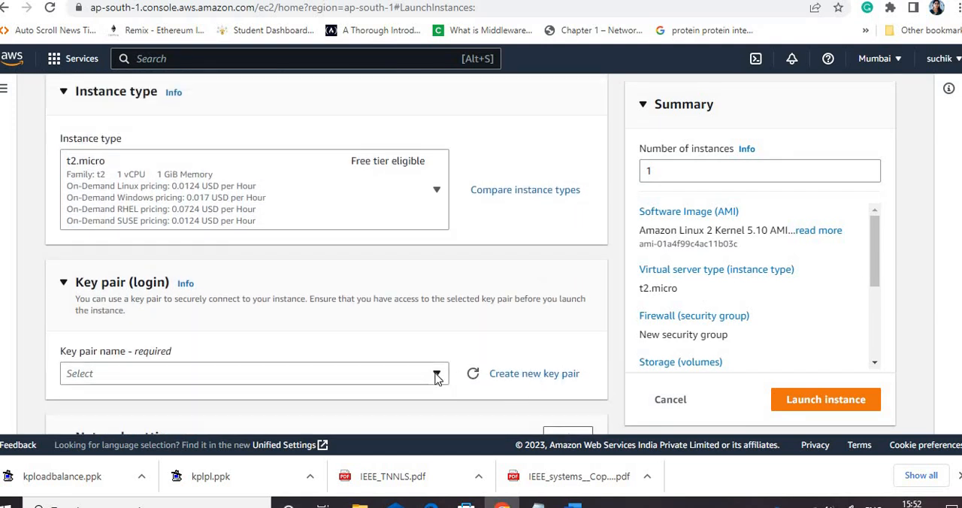
{"action": "left_click", "coordinate": [436, 373]}
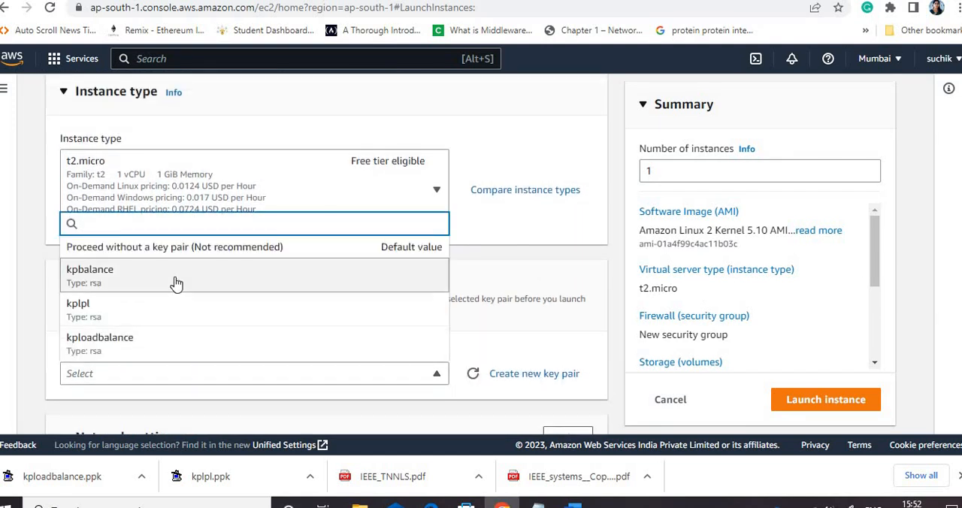
{"action": "left_click", "coordinate": [158, 350]}
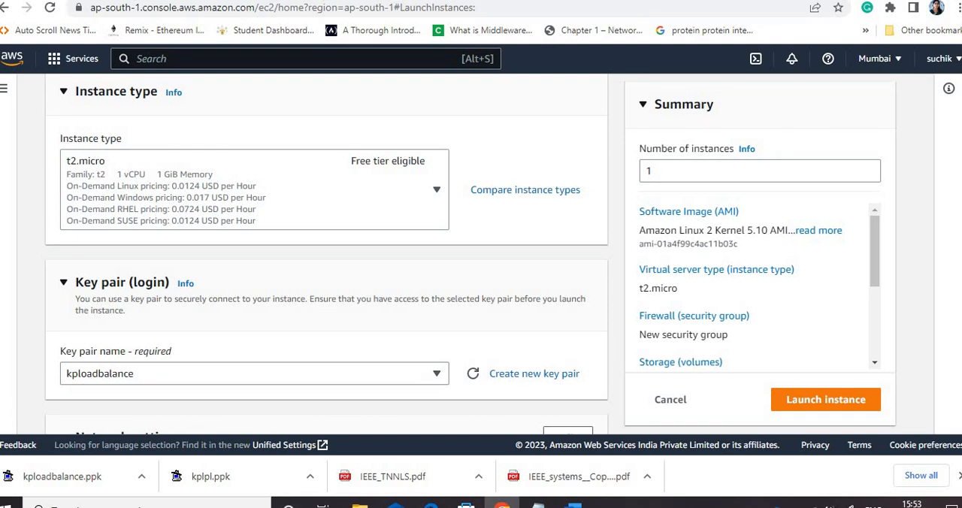
Edit server2's network settings and choose subnet-0257cbcf61f649d20 in availability zone ap-south-1b
{"action": "scroll", "coordinate": [327, 255], "scroll_direction": "down", "scroll_amount": 5}
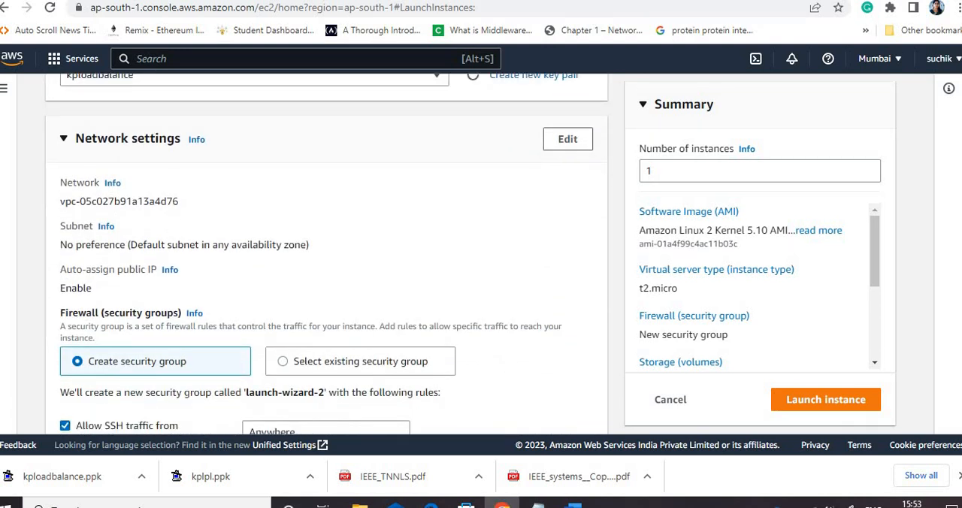
{"action": "left_click", "coordinate": [567, 126]}
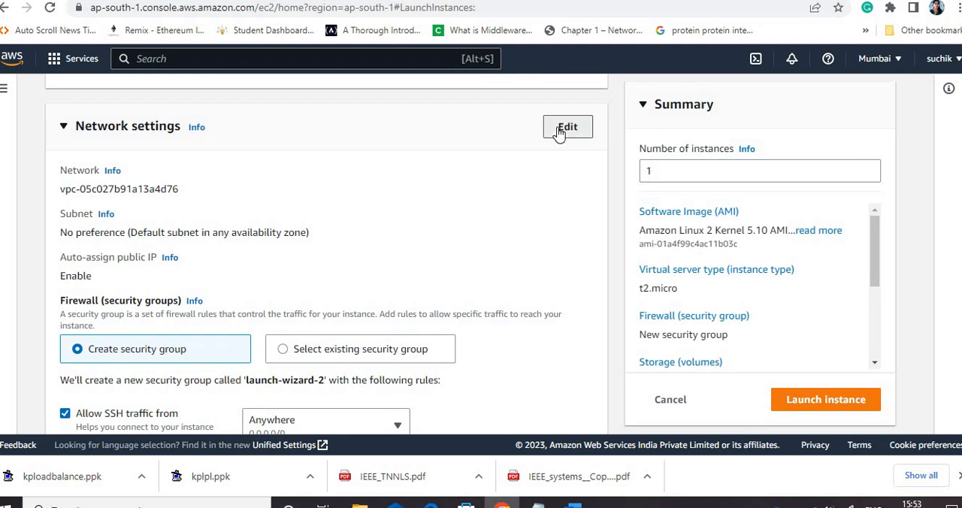
{"action": "left_click", "coordinate": [216, 256]}
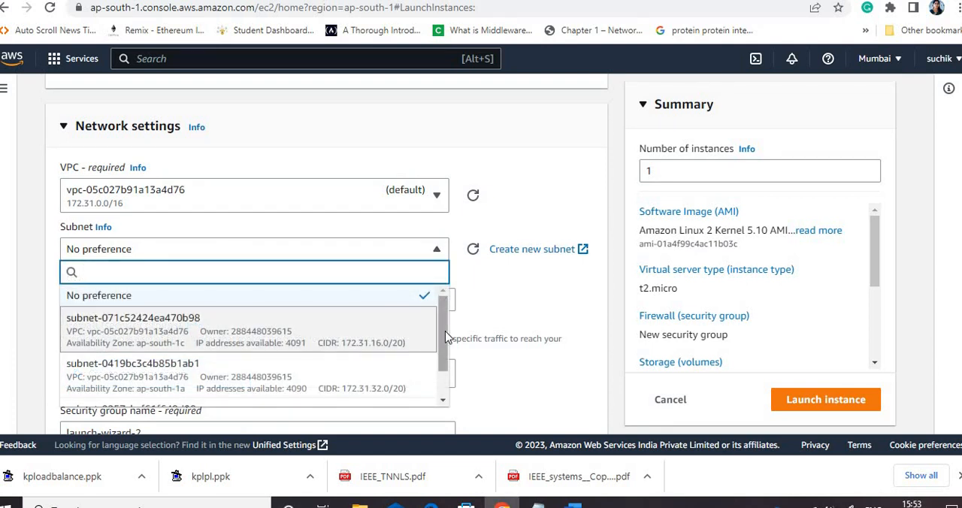
{"action": "left_click_drag", "start_coordinate": [449, 343], "coordinate": [446, 378]}
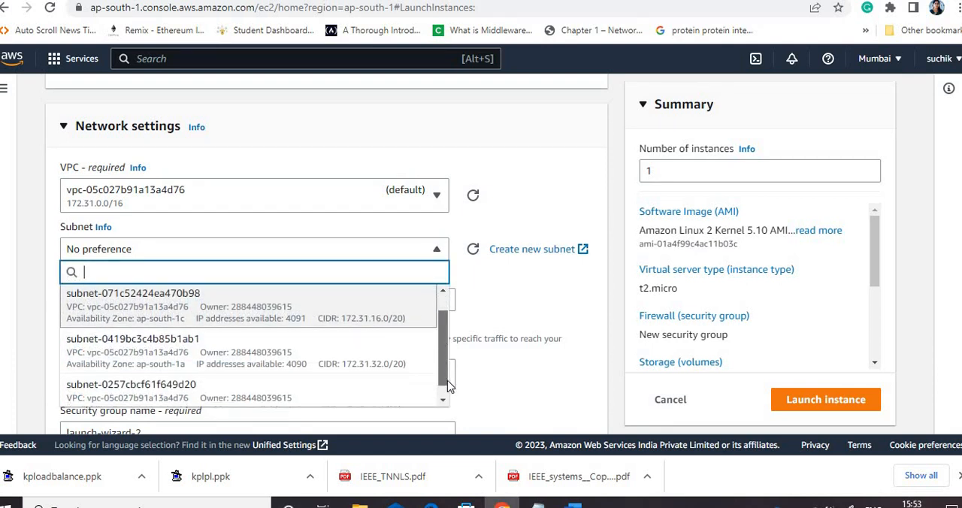
{"action": "left_click", "coordinate": [304, 398]}
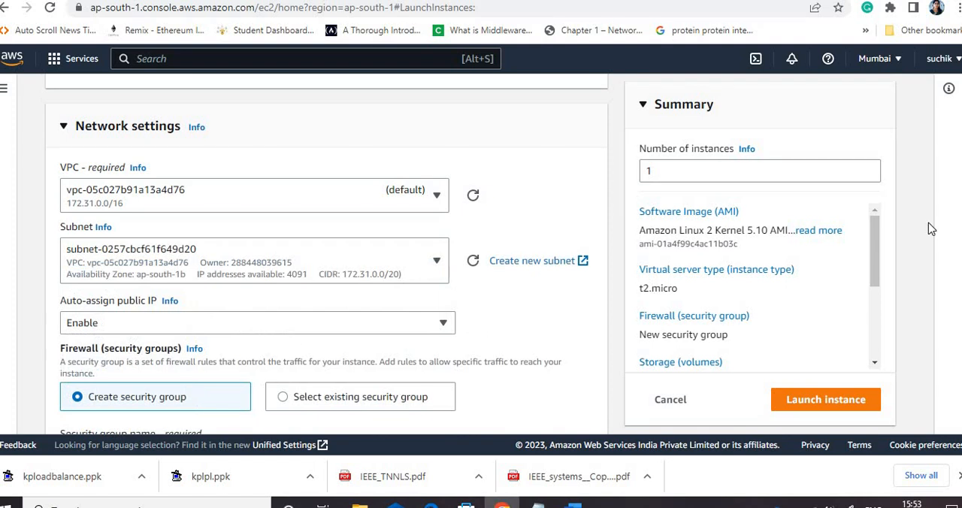
Use an existing security group for server2's firewall and select loadbalancesg
{"action": "scroll", "coordinate": [462, 212], "scroll_direction": "down", "scroll_amount": 3}
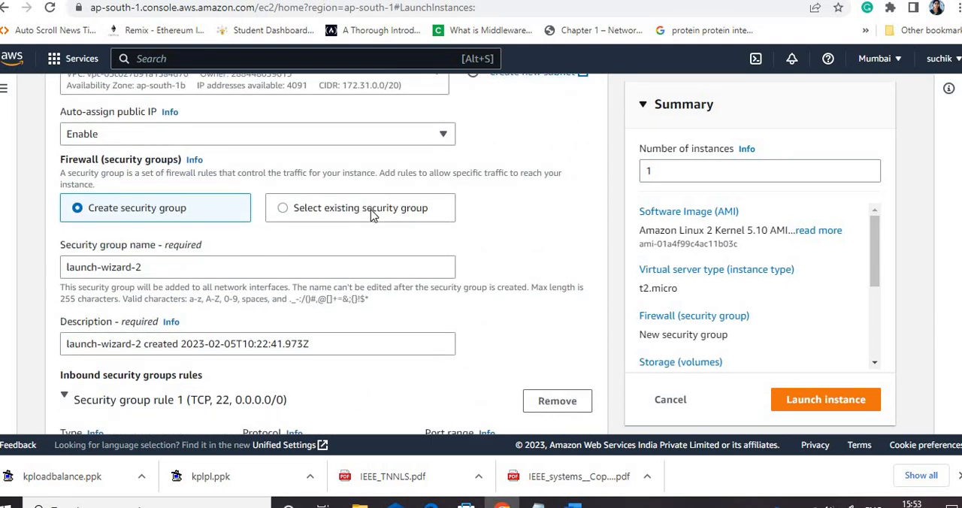
{"action": "left_click", "coordinate": [372, 214]}
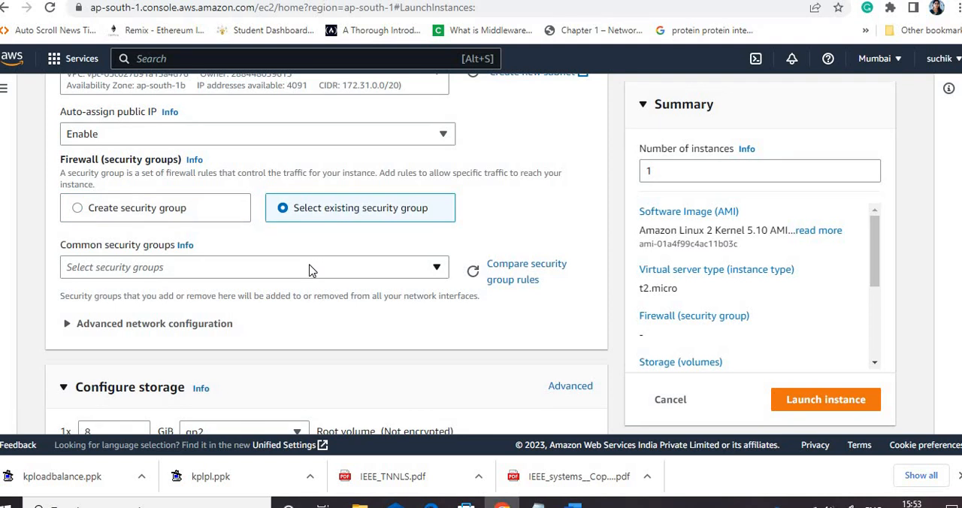
{"action": "left_click", "coordinate": [312, 271]}
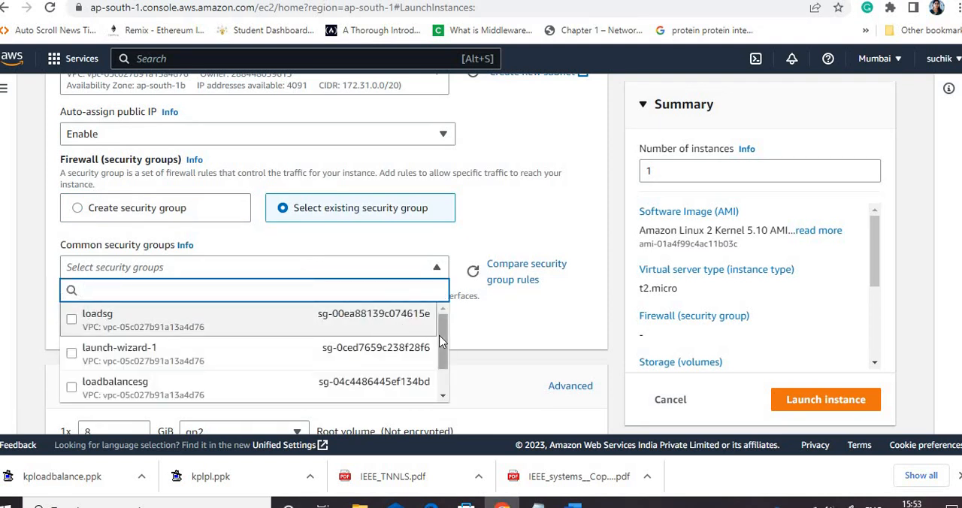
{"action": "scroll", "coordinate": [441, 342], "scroll_direction": "down", "scroll_amount": 1}
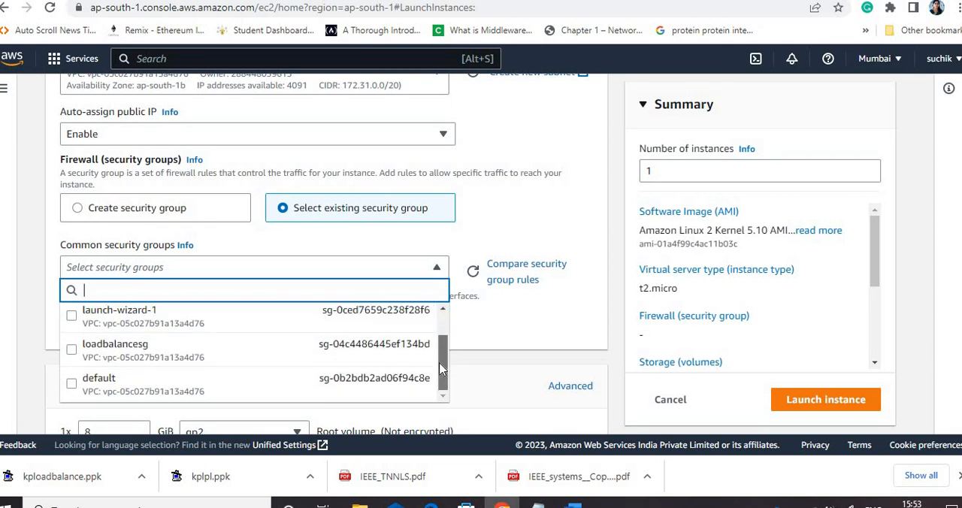
{"action": "left_click", "coordinate": [72, 353]}
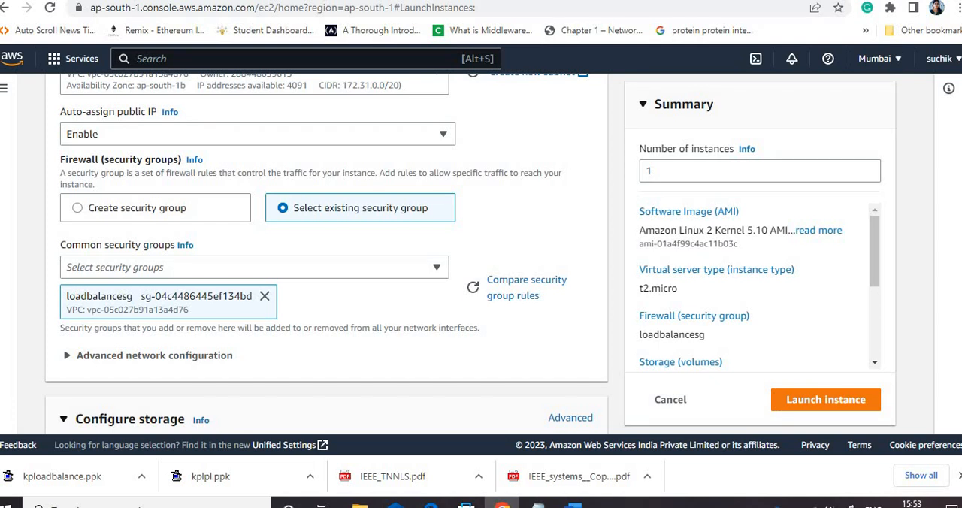
Launch server2 and return to the full list of instances
{"action": "scroll", "coordinate": [892, 387], "scroll_direction": "down", "scroll_amount": 4}
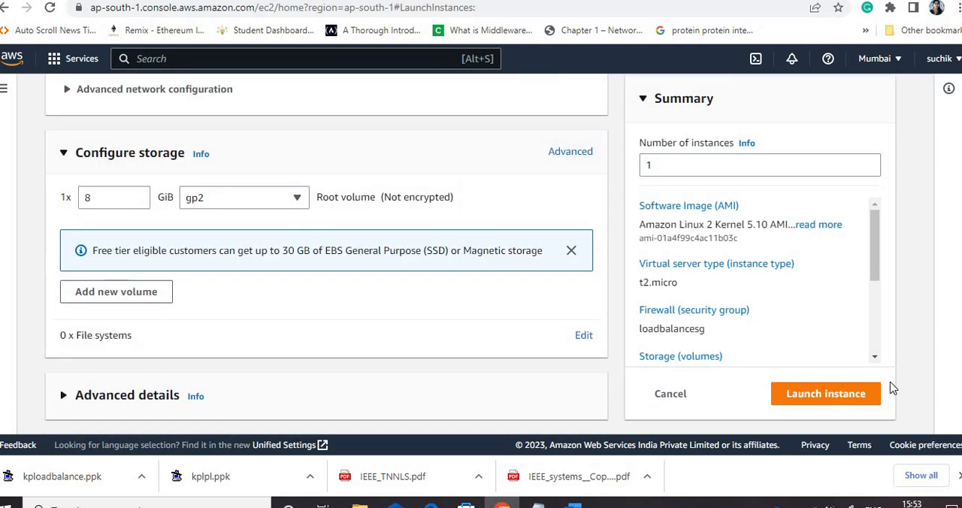
{"action": "left_click", "coordinate": [807, 395]}
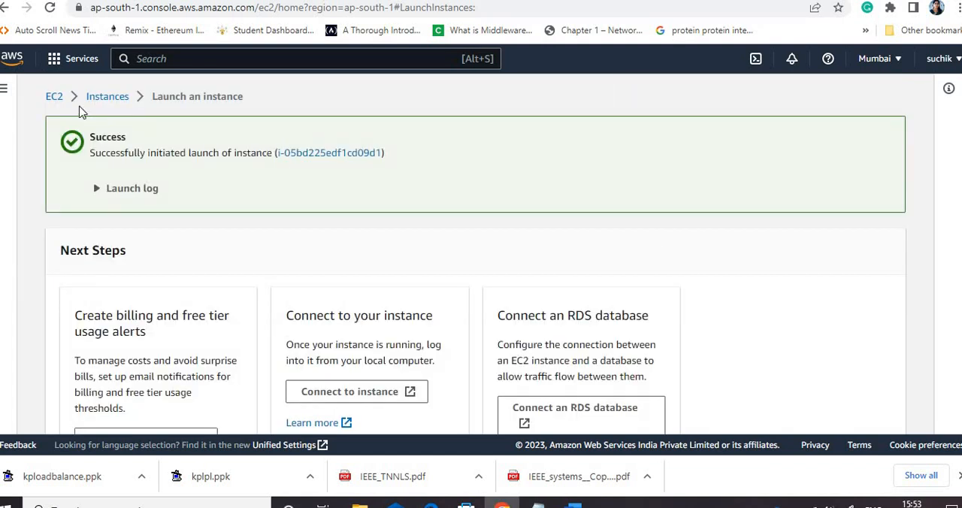
{"action": "left_click", "coordinate": [102, 98]}
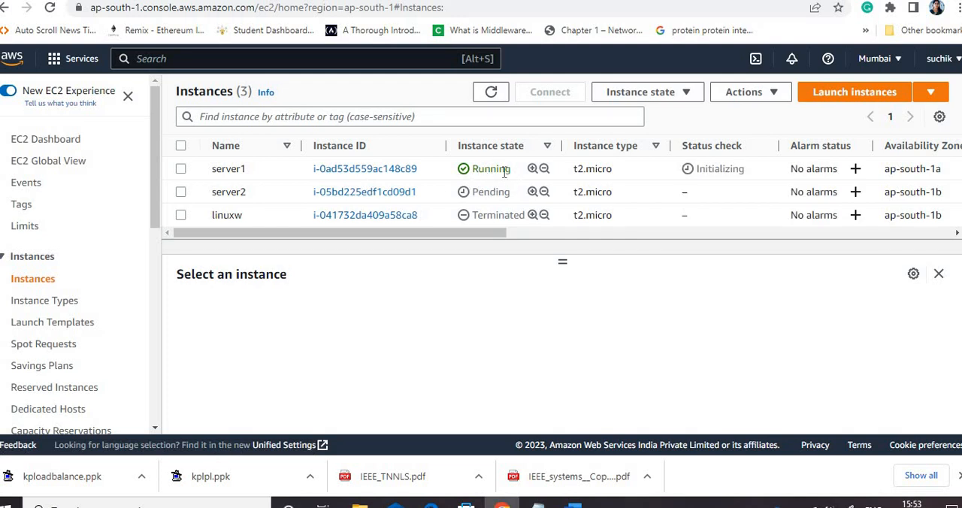
Refresh the instances list repeatedly to check the state and status checks of server1 and server2
{"action": "left_click", "coordinate": [491, 96]}
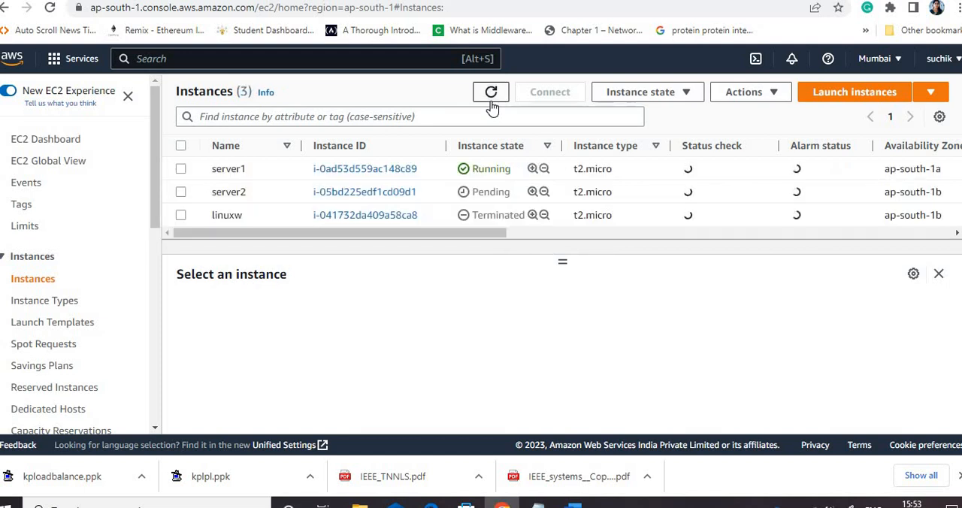
{"action": "left_click", "coordinate": [492, 91]}
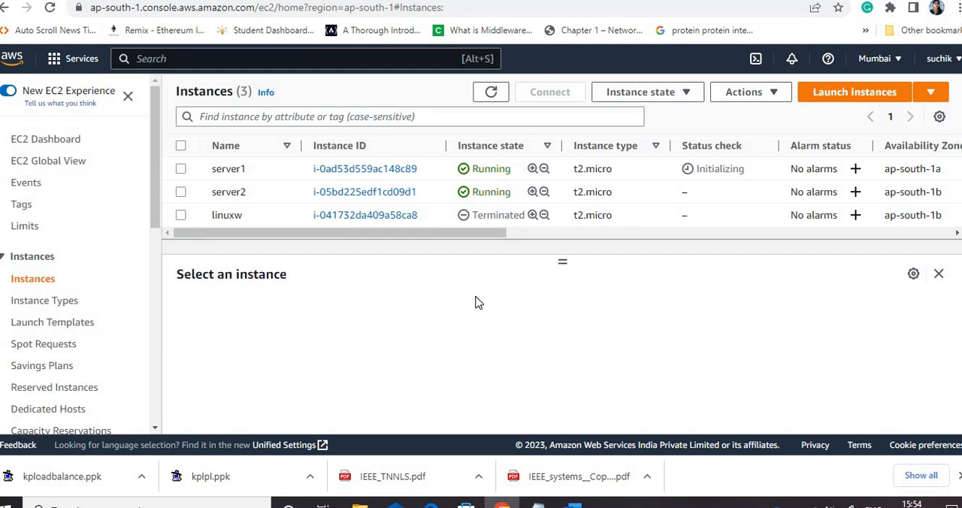
{"action": "left_click", "coordinate": [492, 94]}
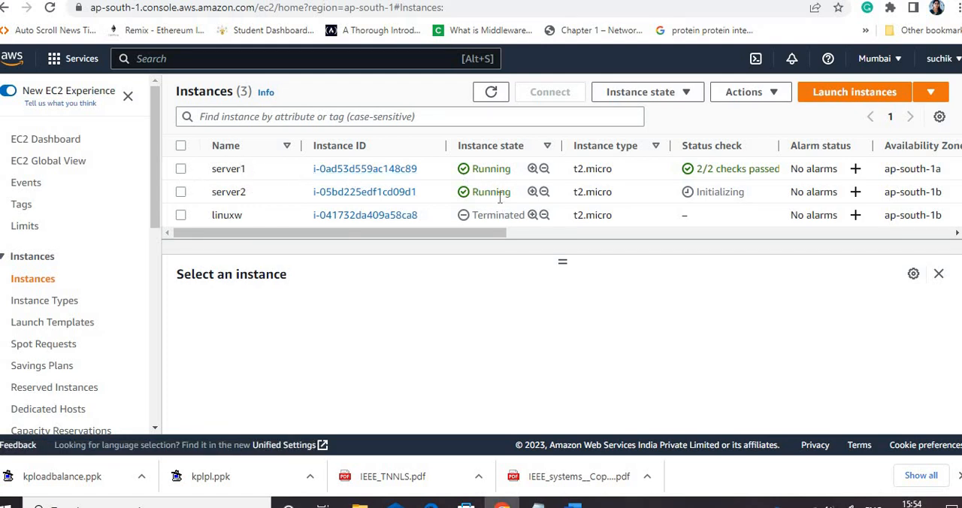
{"action": "left_click", "coordinate": [494, 95]}
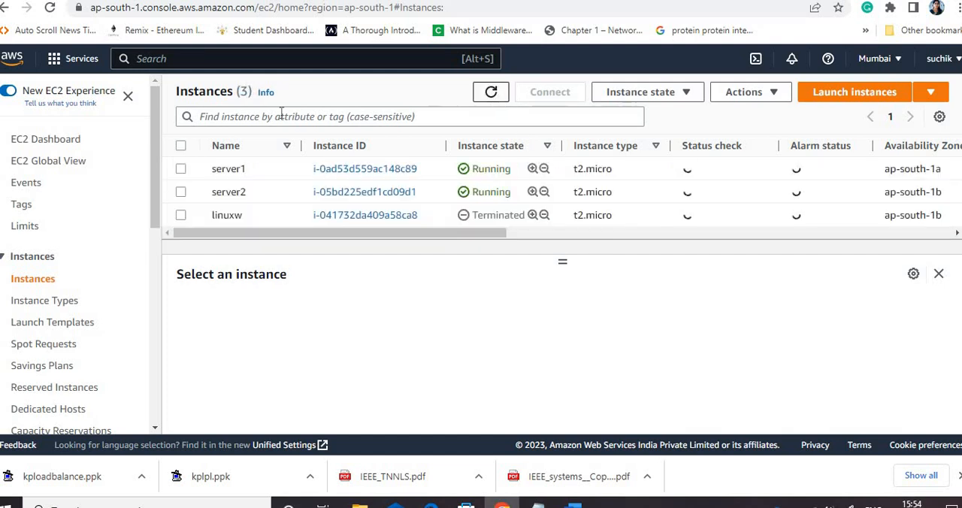
Copy server1's public IPv4 address and enter it as the host name of a new PuTTY session
{"action": "left_click", "coordinate": [180, 169]}
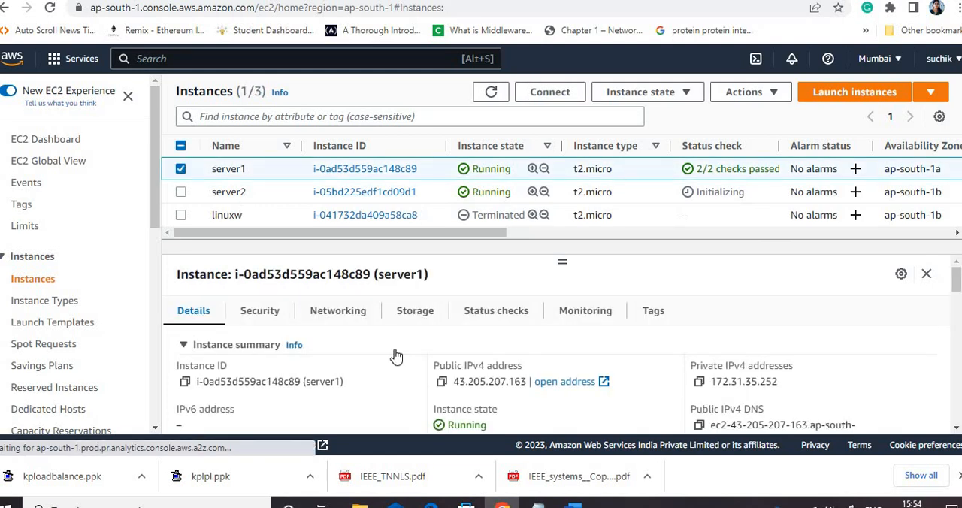
{"action": "left_click", "coordinate": [442, 383]}
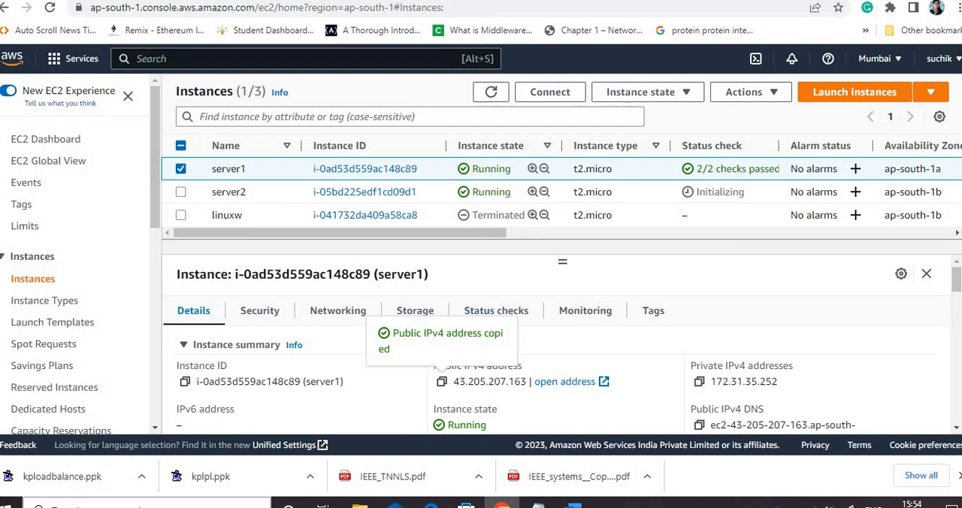
{"action": "left_click", "coordinate": [113, 503]}
{"action": "type", "text": "put"}
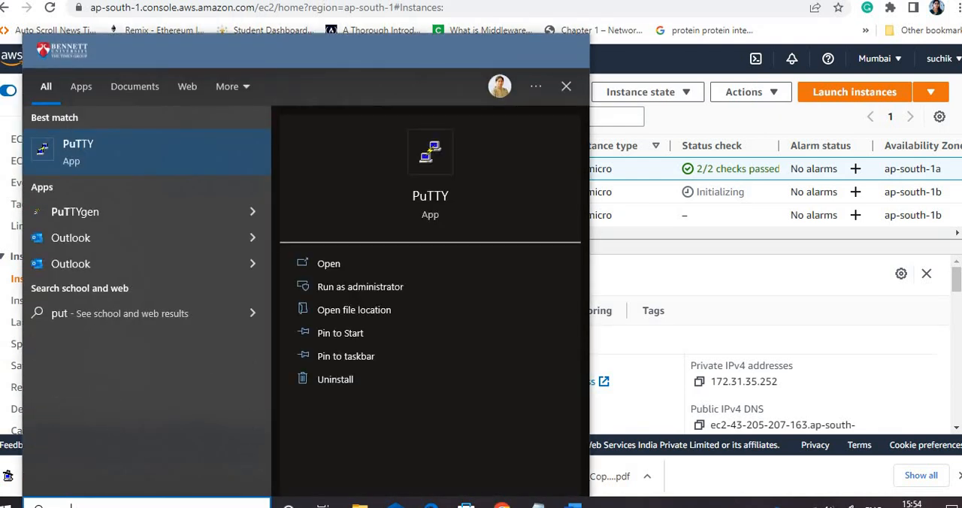
{"action": "left_click", "coordinate": [117, 161]}
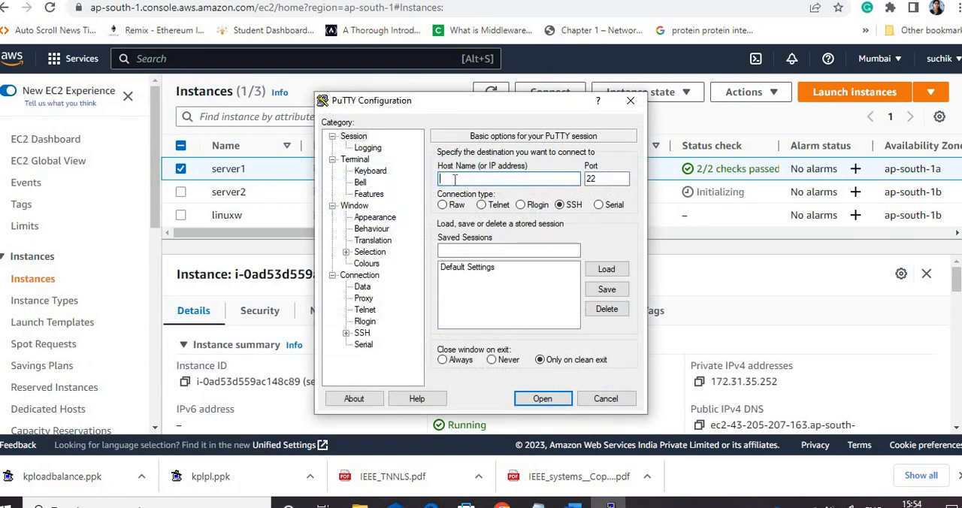
{"action": "key", "text": "ctrl+v"}
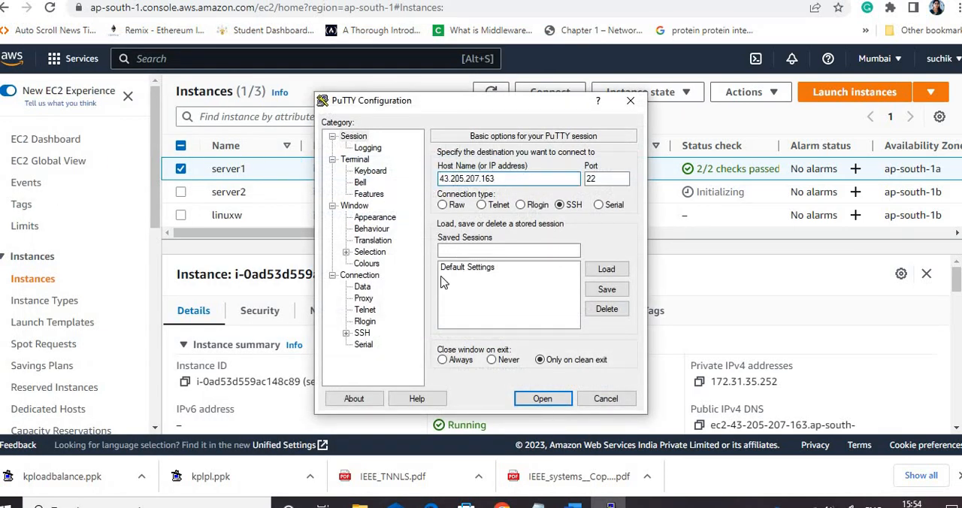
Set kploadbalance from Downloads as the private key file for the session's SSH authentication
{"action": "left_click", "coordinate": [345, 333]}
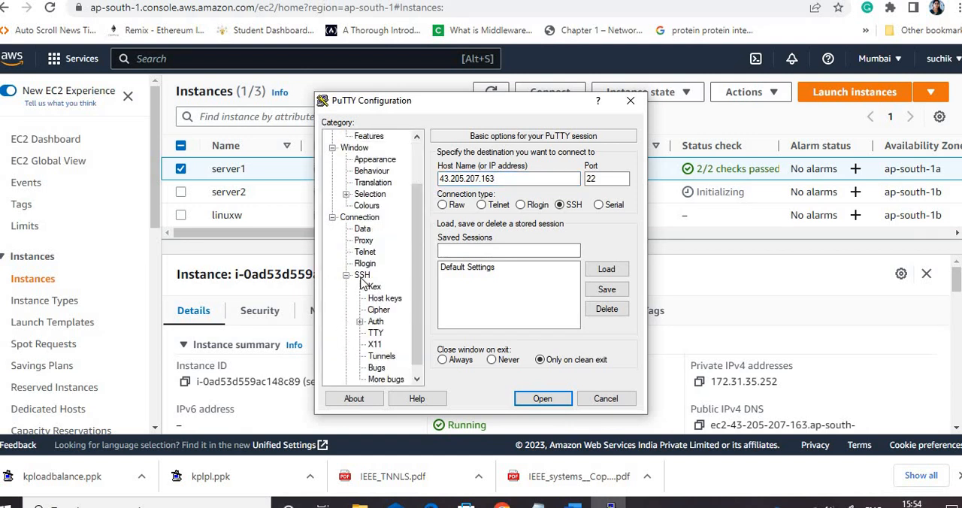
{"action": "left_click", "coordinate": [374, 323]}
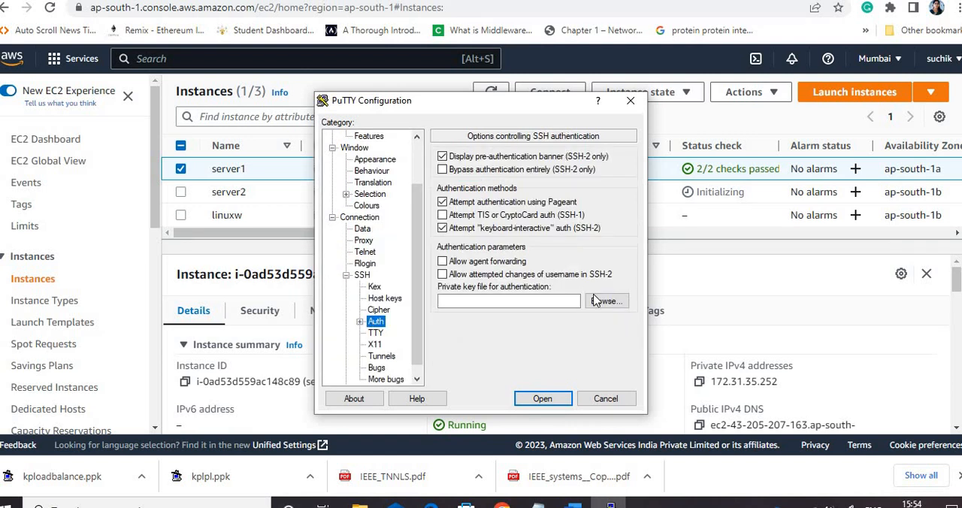
{"action": "left_click", "coordinate": [602, 302]}
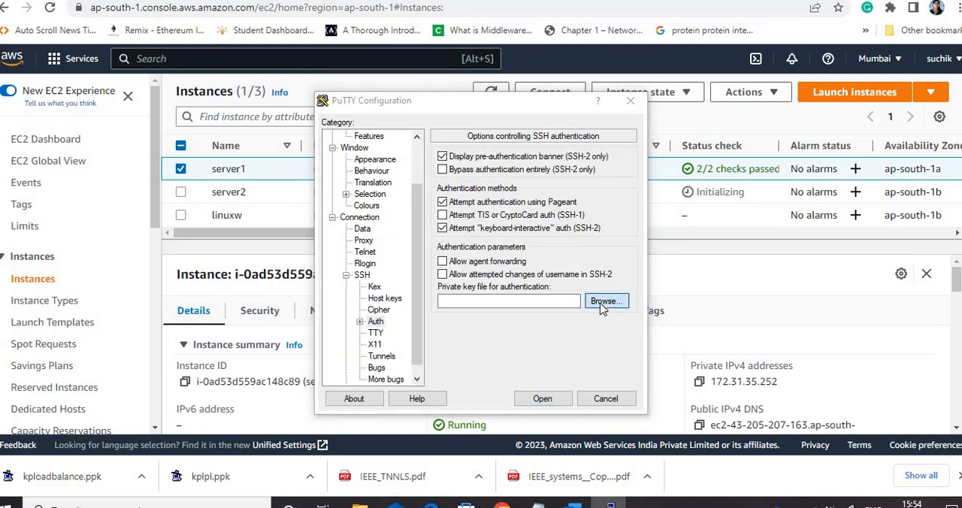
{"action": "left_click", "coordinate": [517, 240]}
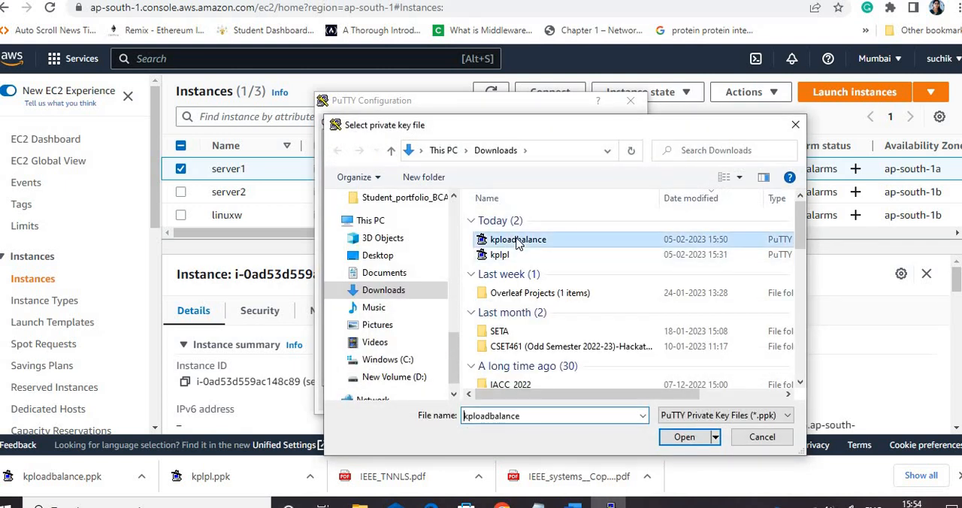
{"action": "left_click", "coordinate": [685, 438]}
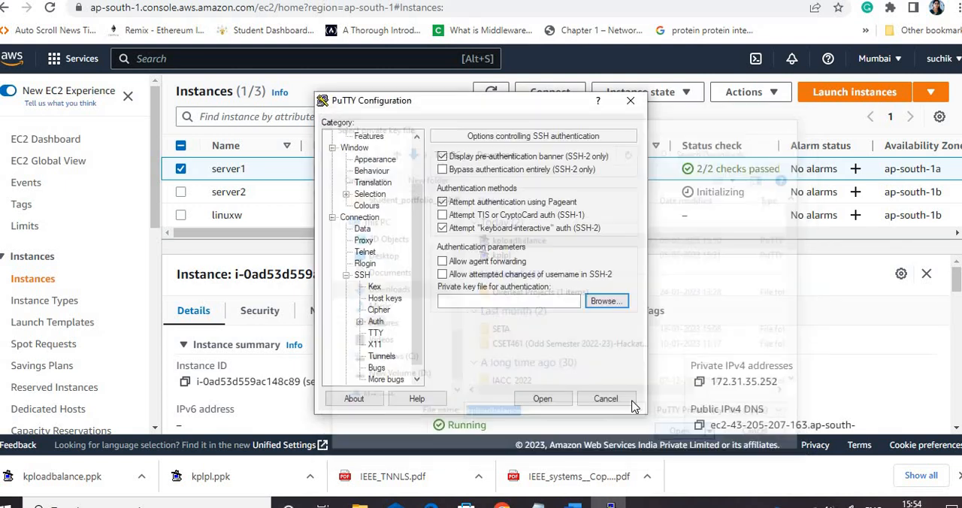
Open the SSH session to server1, trust its host key and log in as ec2-user
{"action": "left_click", "coordinate": [541, 399]}
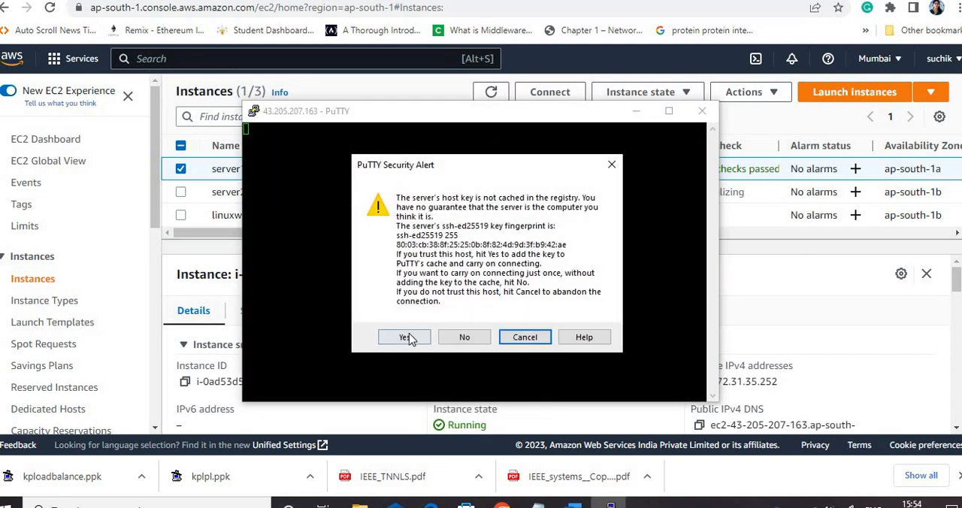
{"action": "left_click", "coordinate": [410, 334]}
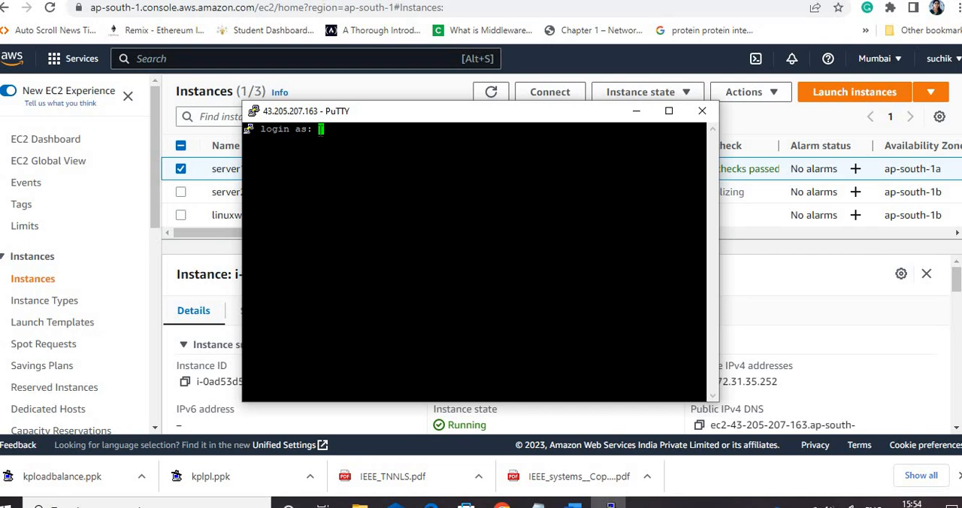
{"action": "type", "text": "ec2-user"}
{"action": "key", "text": "Return"}
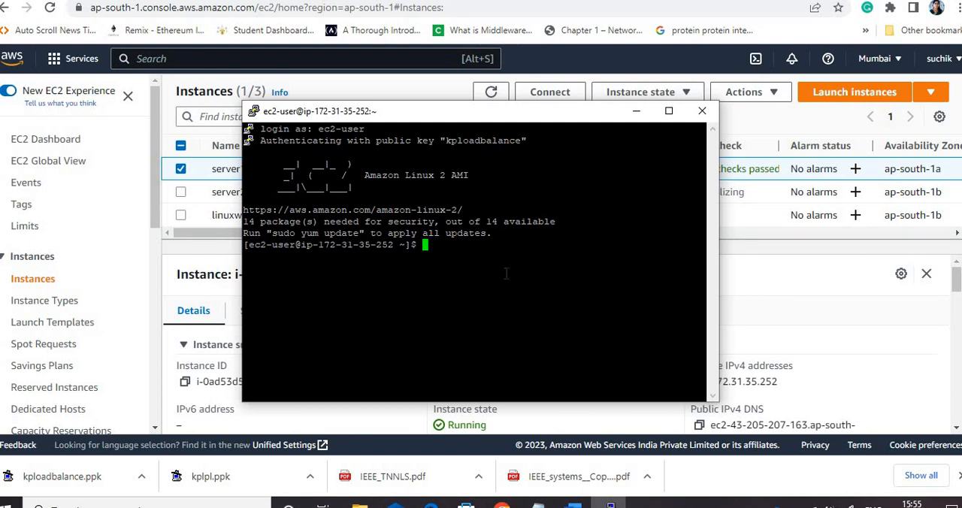
Copy server1's public IPv4 address, try to load it in a new browser tab and return to the instances list
{"action": "left_click", "coordinate": [635, 112]}
{"action": "left_click", "coordinate": [441, 381]}
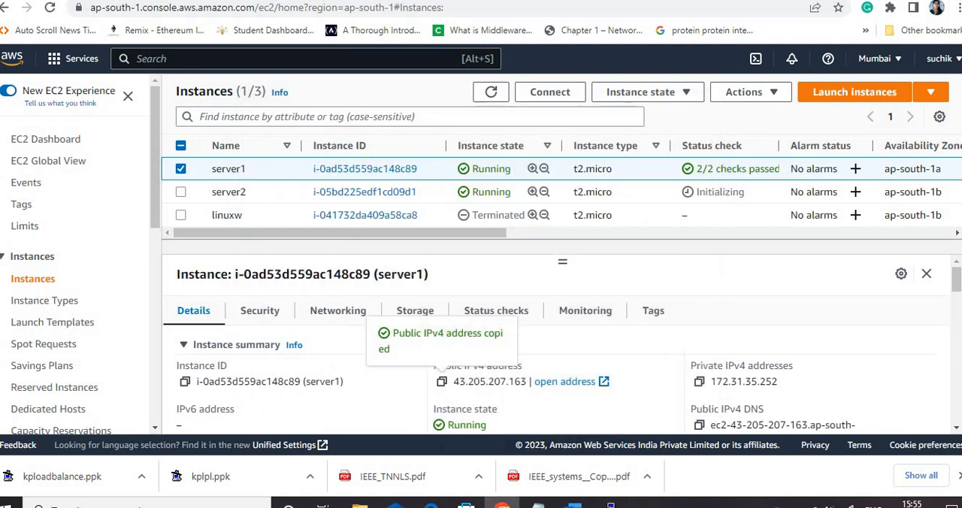
{"action": "key", "text": "ctrl+t"}
{"action": "left_click", "coordinate": [318, 6]}
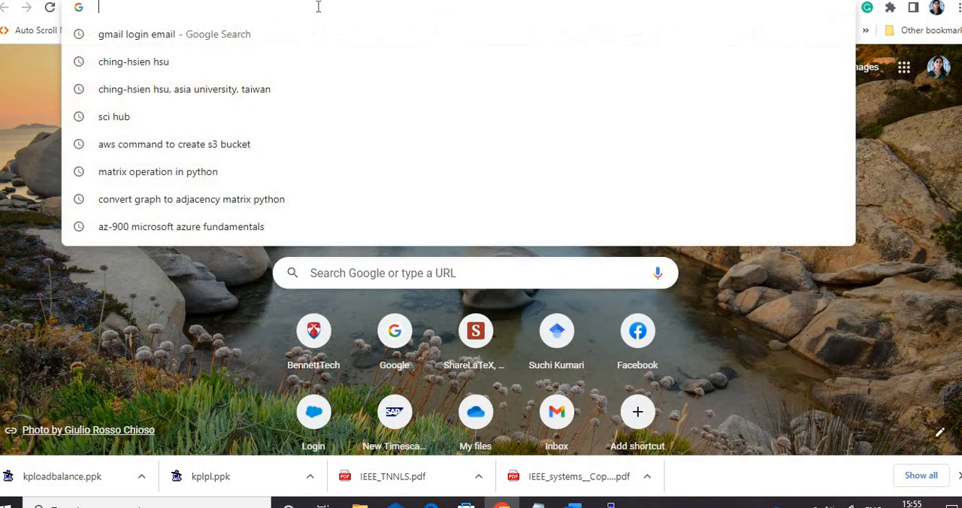
{"action": "key", "text": "ctrl+v"}
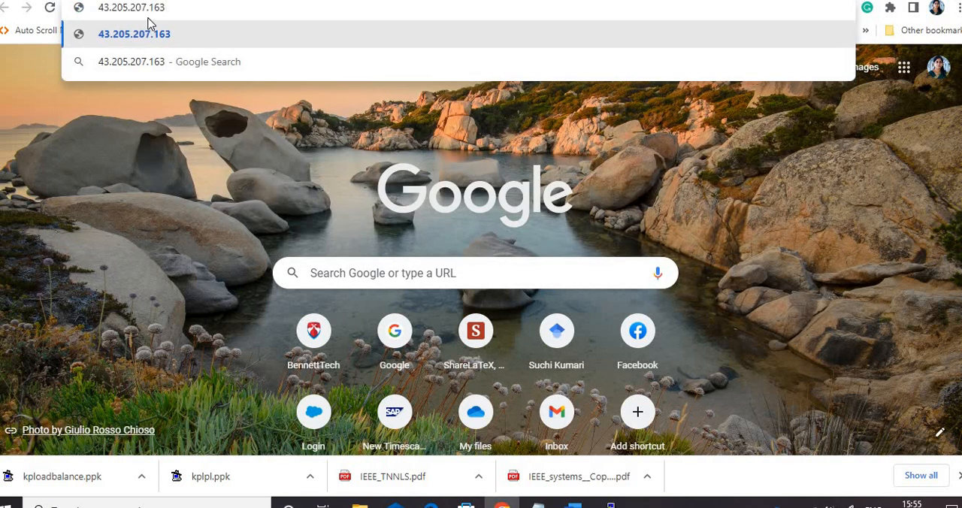
{"action": "key", "text": "Return"}
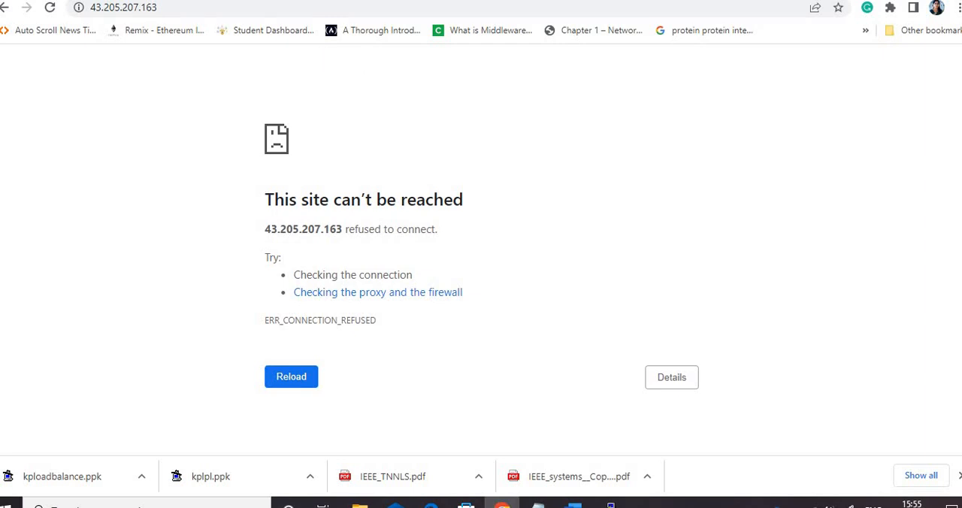
{"action": "left_click", "coordinate": [338, 0]}
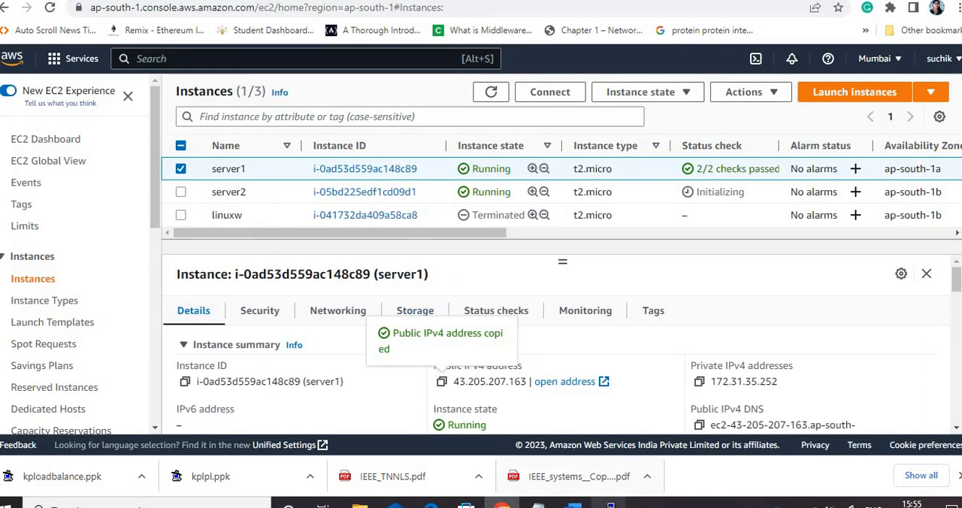
Bring up server1's terminal and review the Apache installation commands in the command_to_install_apache_server_on_linux_machine notes
{"action": "left_click", "coordinate": [610, 502]}
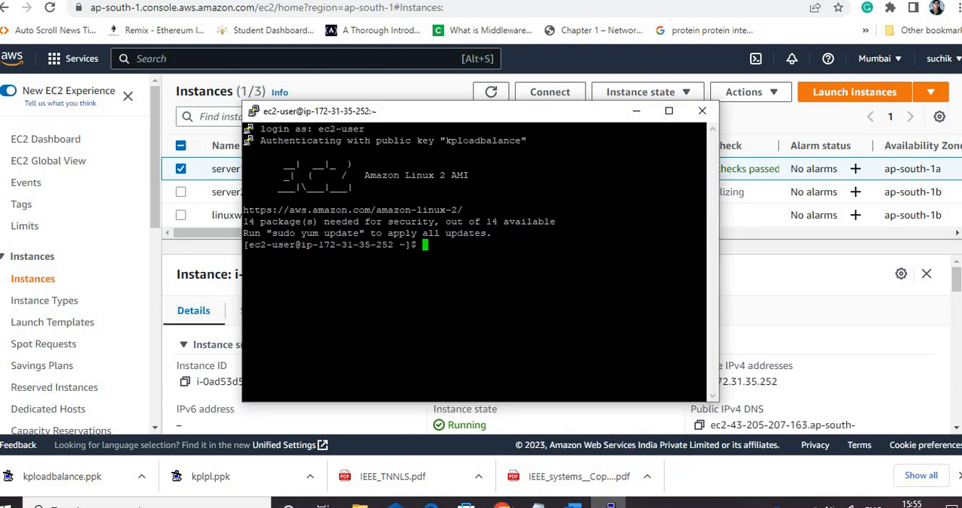
{"action": "mouse_move", "coordinate": [573, 502]}
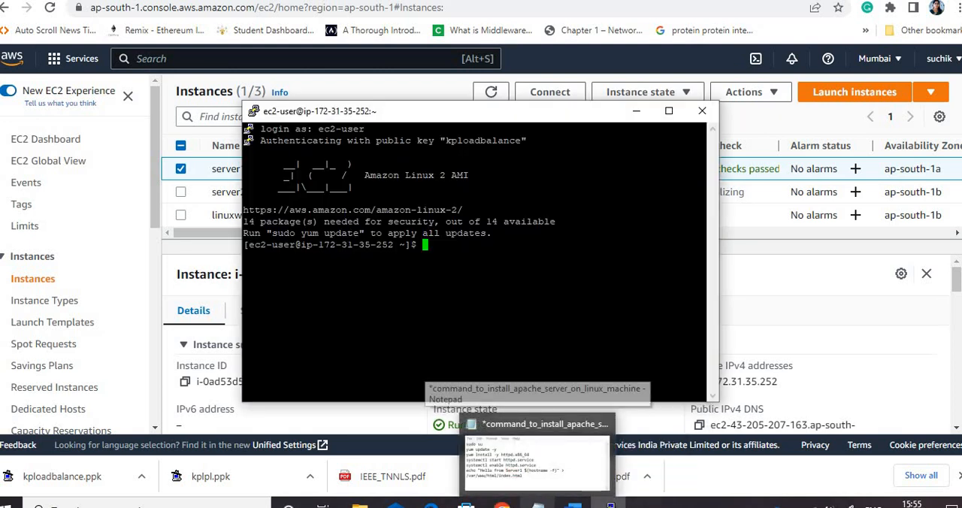
{"action": "left_click", "coordinate": [537, 455]}
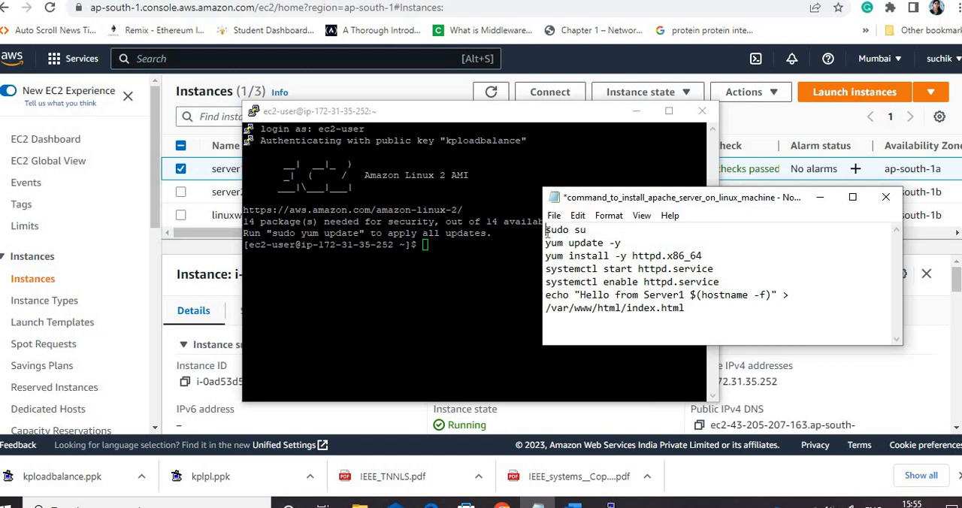
{"action": "left_click_drag", "start_coordinate": [546, 230], "coordinate": [620, 242]}
{"action": "left_click_drag", "start_coordinate": [546, 255], "coordinate": [703, 270]}
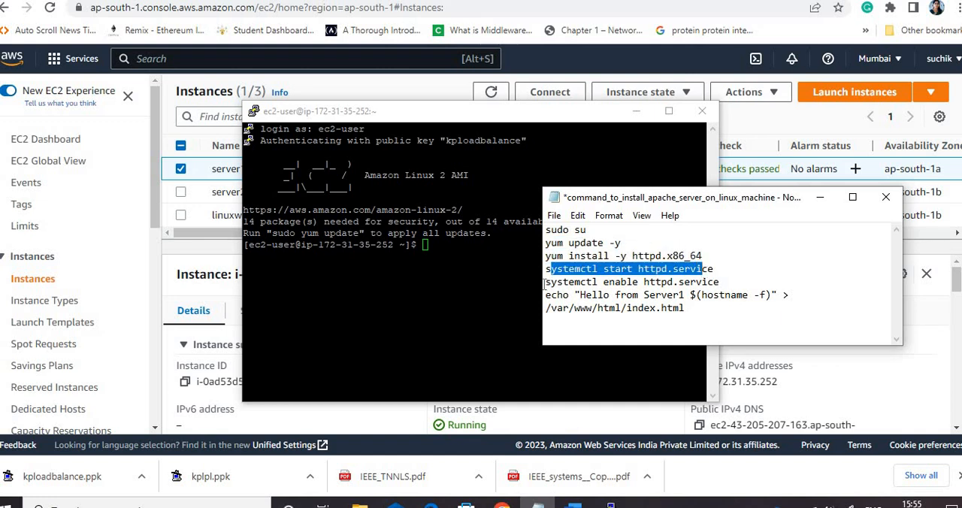
{"action": "left_click_drag", "start_coordinate": [545, 283], "coordinate": [701, 283]}
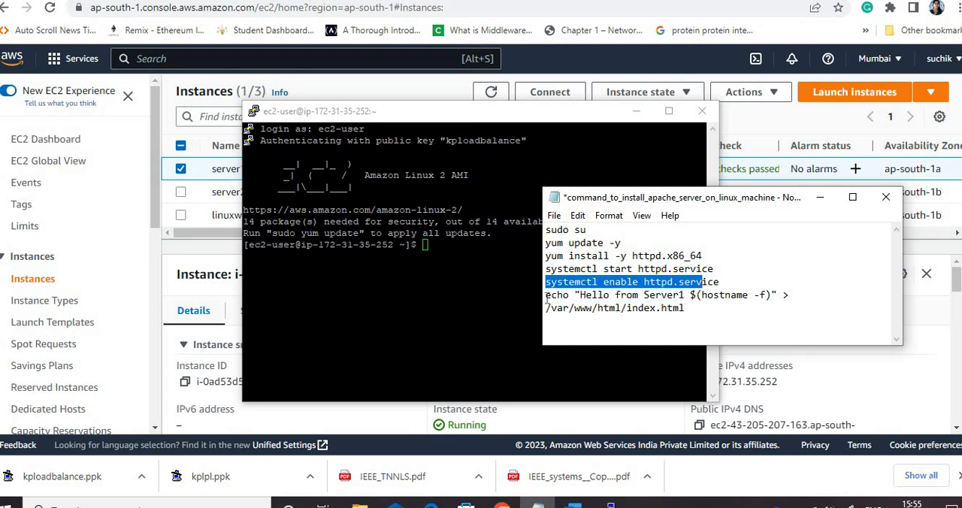
{"action": "left_click_drag", "start_coordinate": [546, 294], "coordinate": [693, 309]}
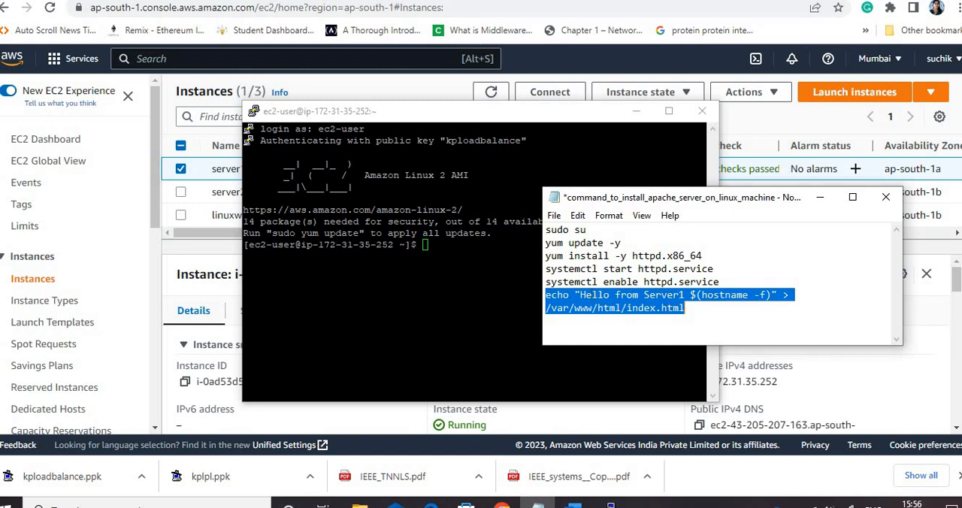
{"action": "left_click", "coordinate": [580, 295]}
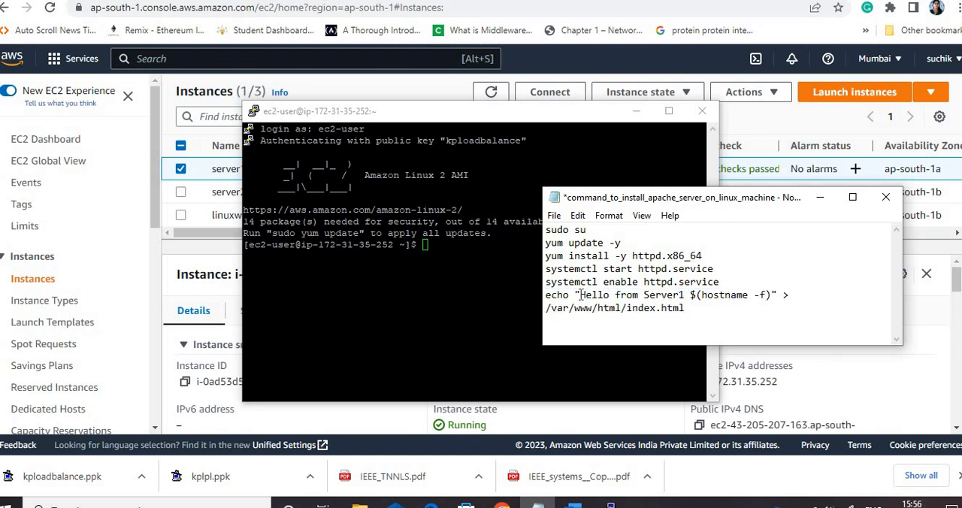
{"action": "left_click_drag", "start_coordinate": [580, 295], "coordinate": [696, 298]}
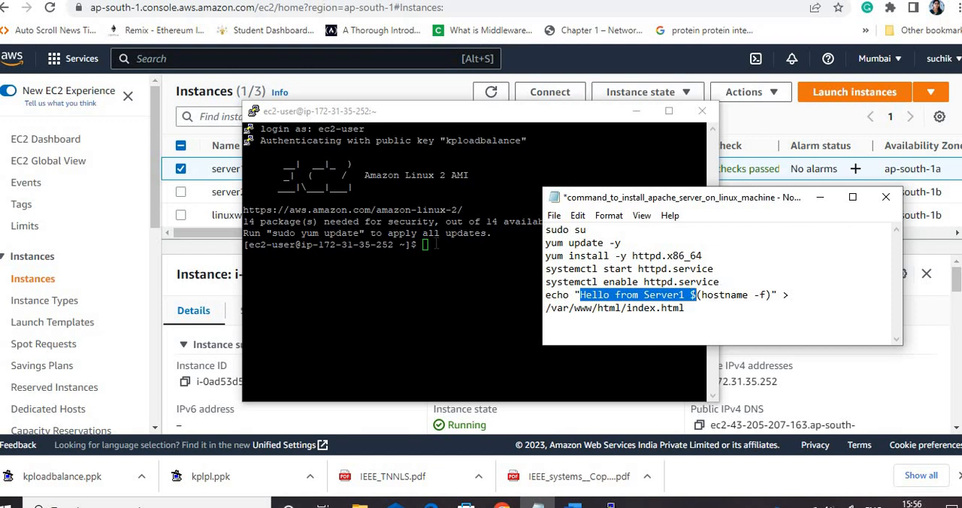
Place server1's terminal beside the command notes and switch to the root user with sudo su
{"action": "left_click_drag", "start_coordinate": [462, 120], "coordinate": [272, 129]}
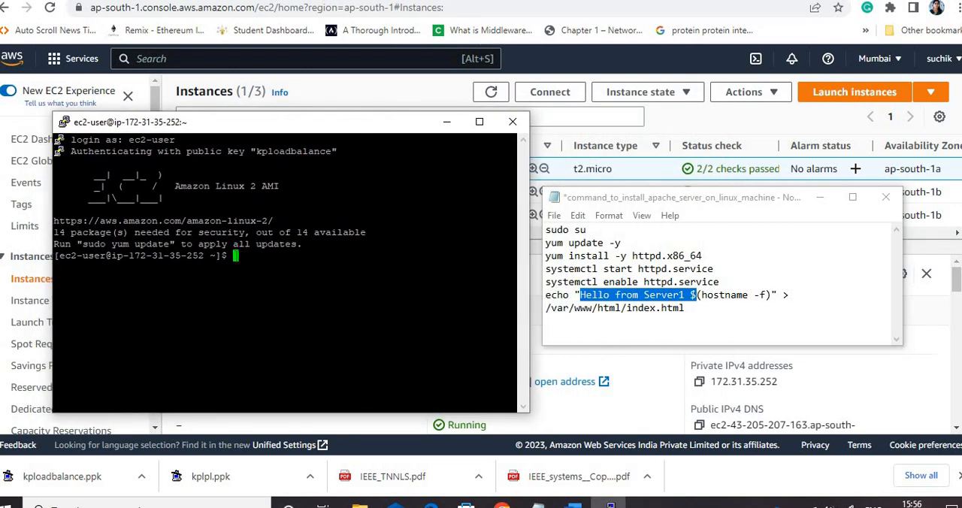
{"action": "type", "text": "sudo su"}
{"action": "key", "text": "Return"}
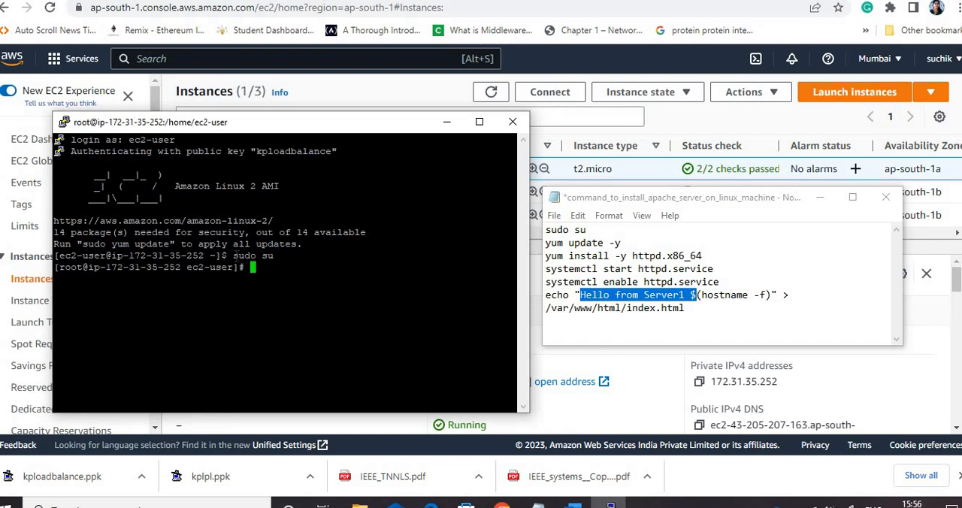
Update all packages on server1 by running yum update -y
{"action": "type", "text": "yum update -y"}
{"action": "key", "text": "Return"}
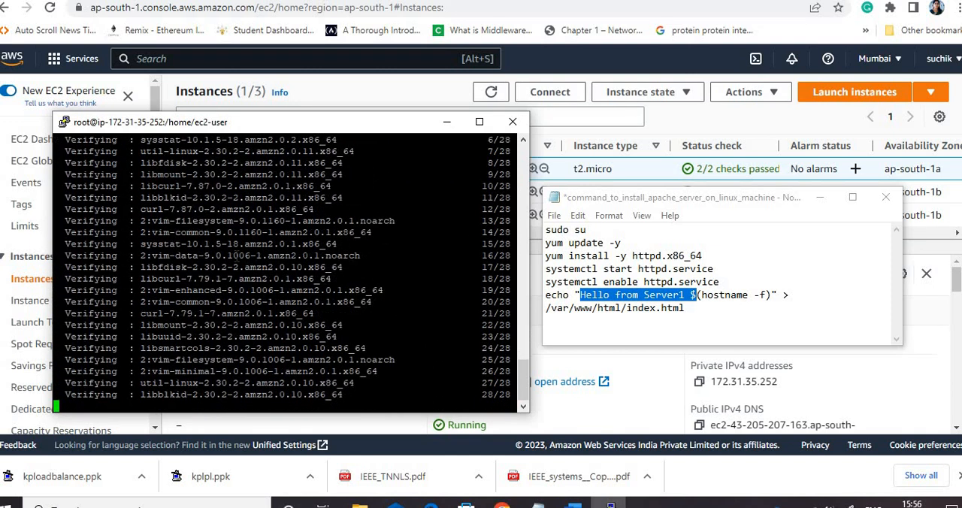
Install the Apache web server on server1 by running yum install -y httpd.x86_64
{"action": "type", "text": "yum "}
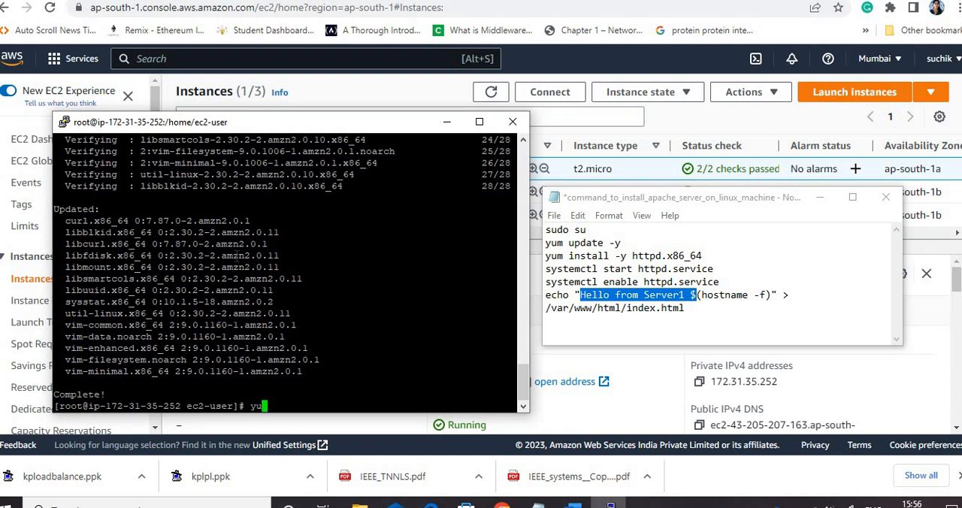
{"action": "type", "text": "install -yhtt"}
{"action": "key", "text": "BackSpace"}
{"action": "key", "text": "BackSpace"}
{"action": "key", "text": "BackSpace"}
{"action": "type", "text": "httpd"}
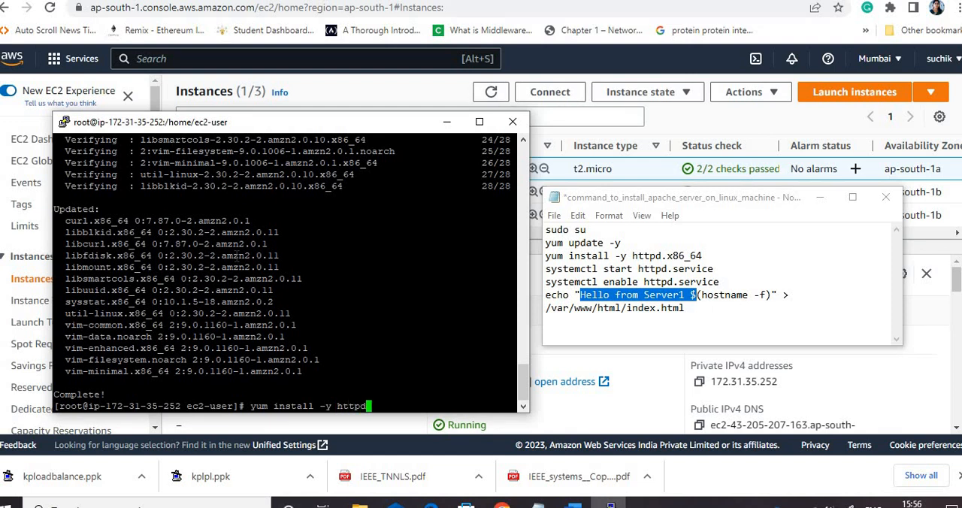
{"action": "type", "text": ".x86_64"}
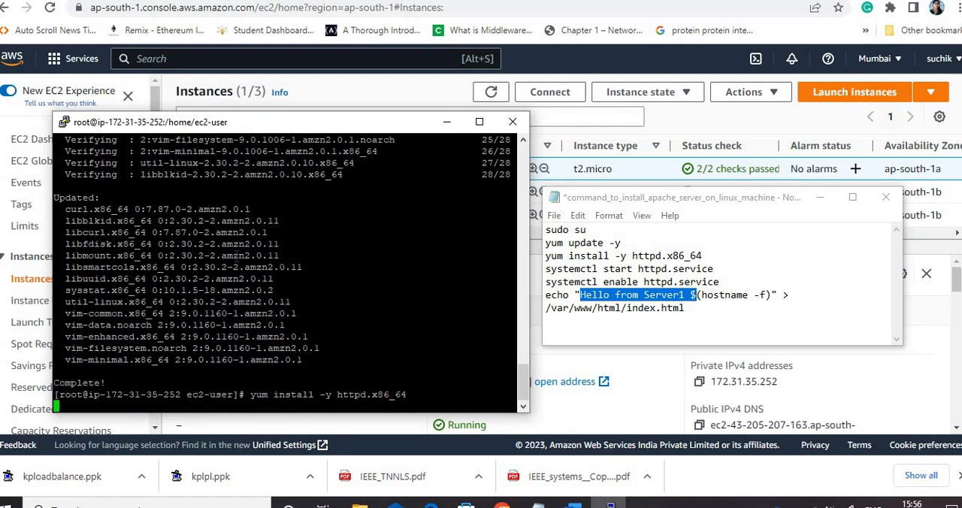
{"action": "key", "text": "Return"}
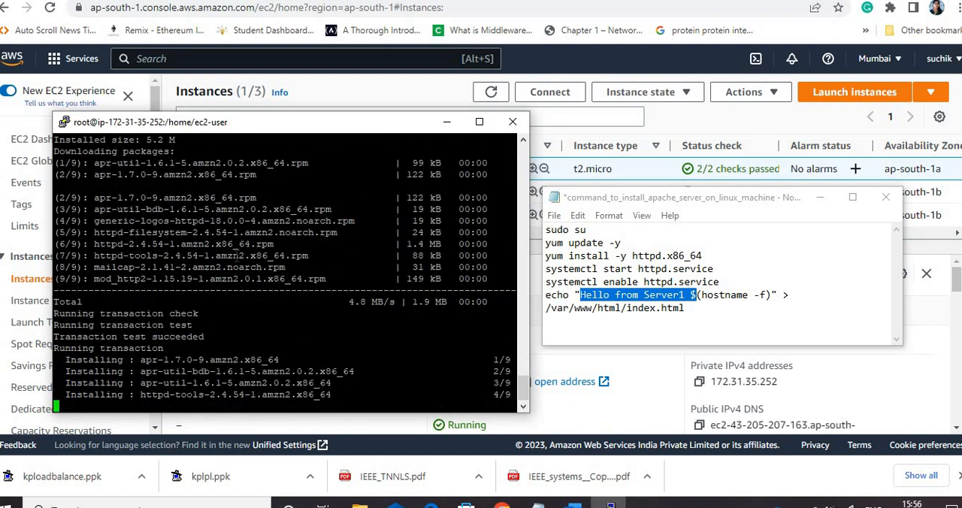
Start the Apache service on server1 by running systemctl start httpd.service
{"action": "type", "text": "syste"}
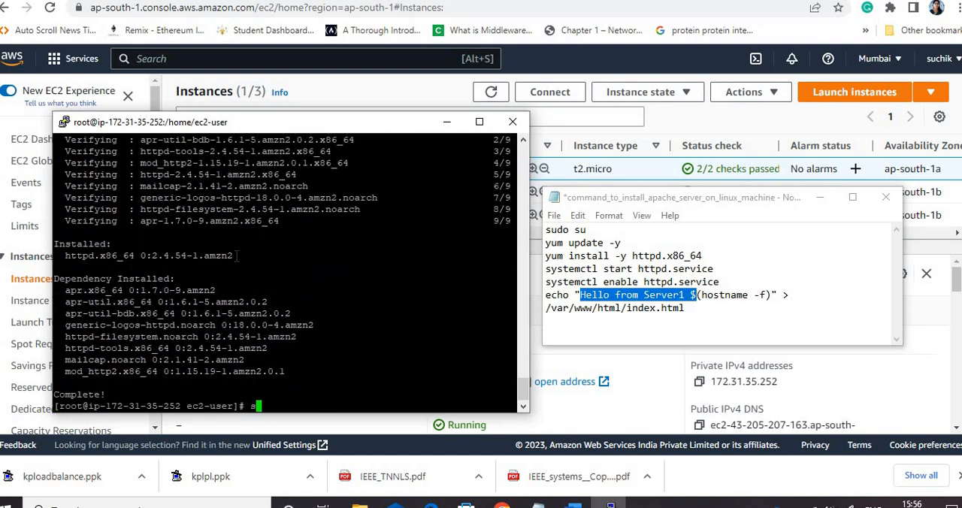
{"action": "type", "text": "mctl start"}
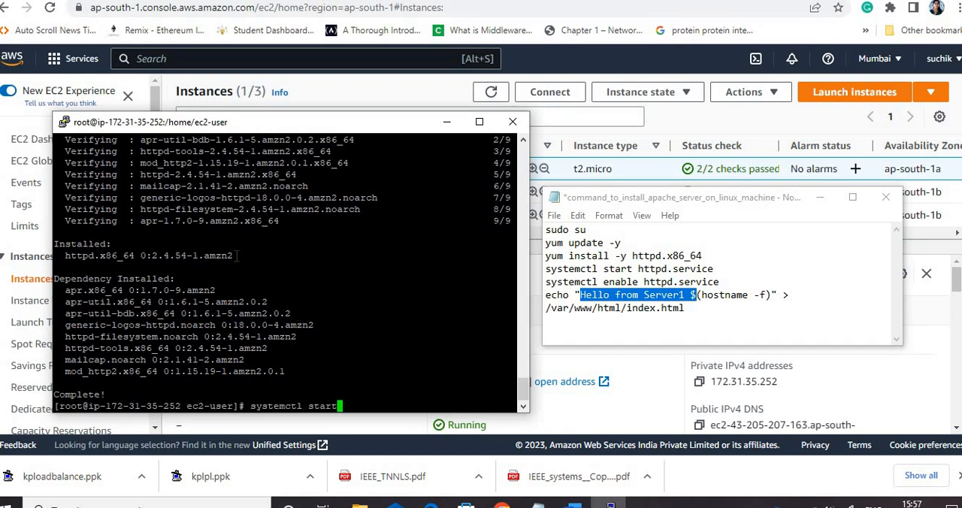
{"action": "type", "text": " httpd.service"}
{"action": "key", "text": "Return"}
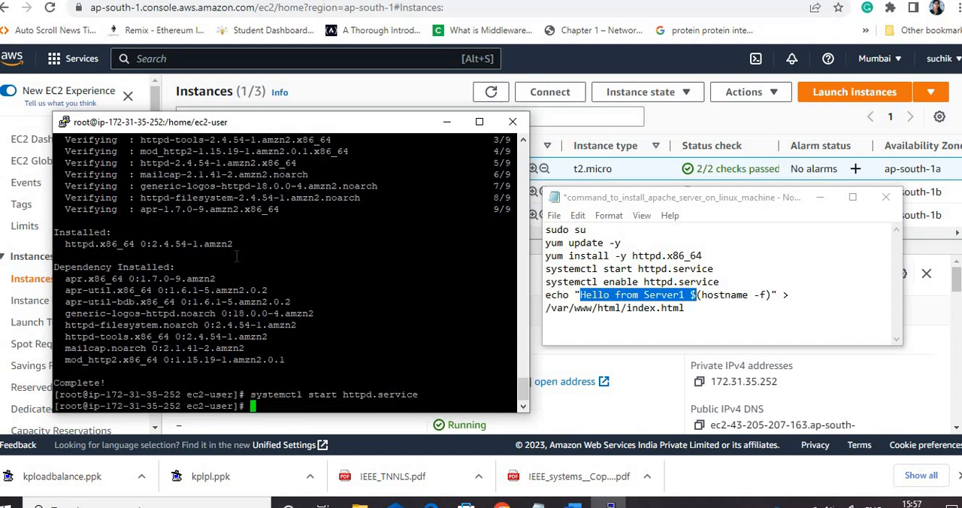
Reuse the previous command as systemctl enable httpd.service so that Apache starts automatically at boot on server1
{"action": "key", "text": "Up"}
{"action": "key", "text": "Left"}
{"action": "key", "text": "Left"}
{"action": "key", "text": "Left"}
{"action": "key", "text": "Left"}
{"action": "key", "text": "Left"}
{"action": "key", "text": "Left"}
{"action": "key", "text": "Left"}
{"action": "key", "text": "Left"}
{"action": "key", "text": "Left"}
{"action": "key", "text": "Left"}
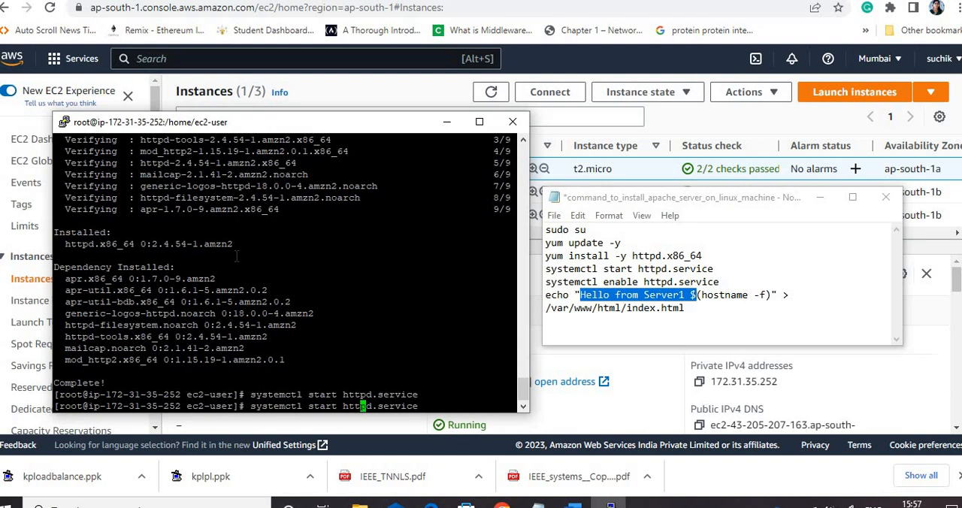
{"action": "key", "text": "Left"}
{"action": "key", "text": "Left"}
{"action": "key", "text": "Left"}
{"action": "key", "text": "Left"}
{"action": "key", "text": "BackSpace"}
{"action": "key", "text": "BackSpace"}
{"action": "key", "text": "BackSpace"}
{"action": "key", "text": "BackSpace"}
{"action": "key", "text": "BackSpace"}
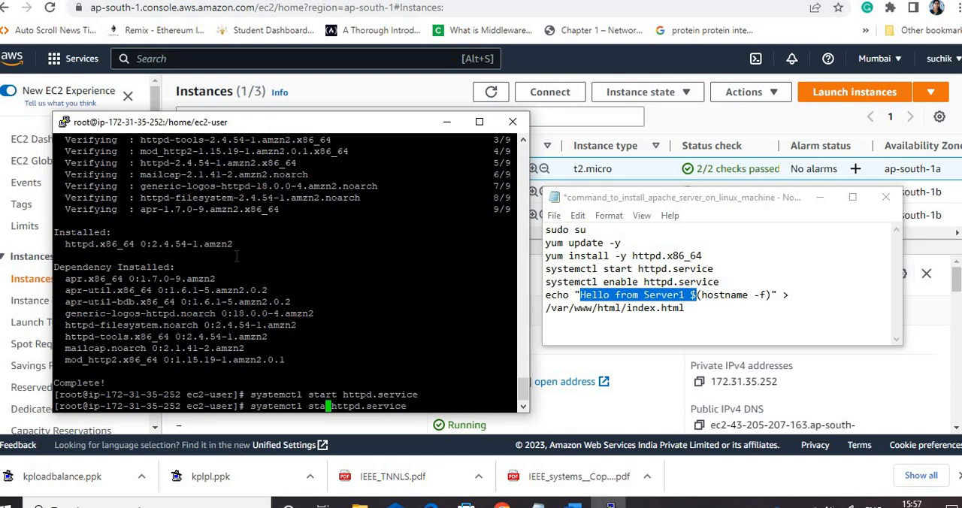
{"action": "type", "text": "enable"}
{"action": "key", "text": "Return"}
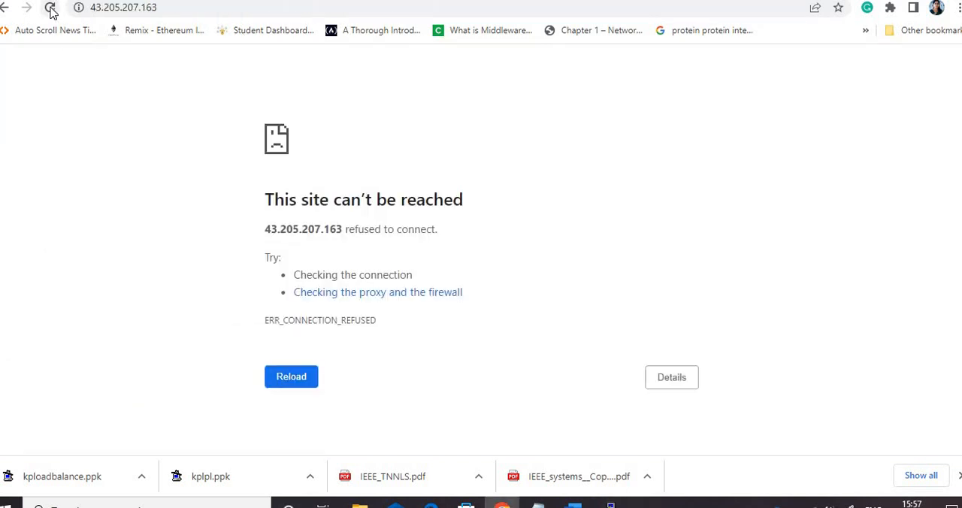
Run echo "Hello from Server1 $(hostname -f)" > /var/www/html/index.html on server1 and reload its web page
{"action": "left_click", "coordinate": [50, 8]}
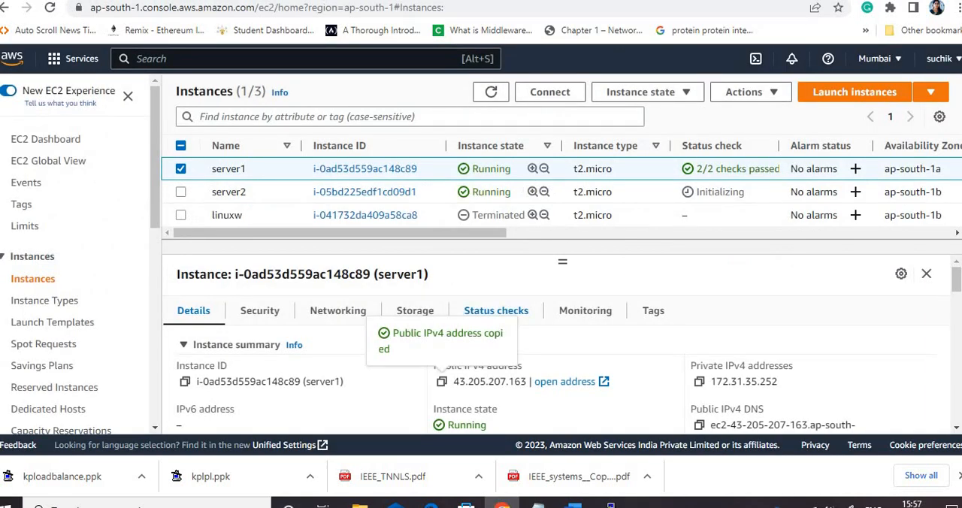
{"action": "left_click", "coordinate": [610, 504]}
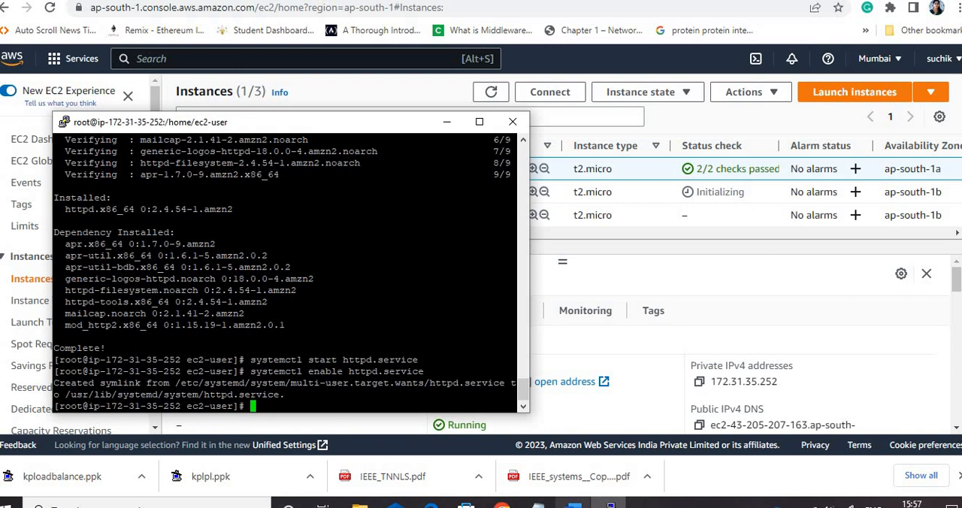
{"action": "left_click", "coordinate": [538, 502]}
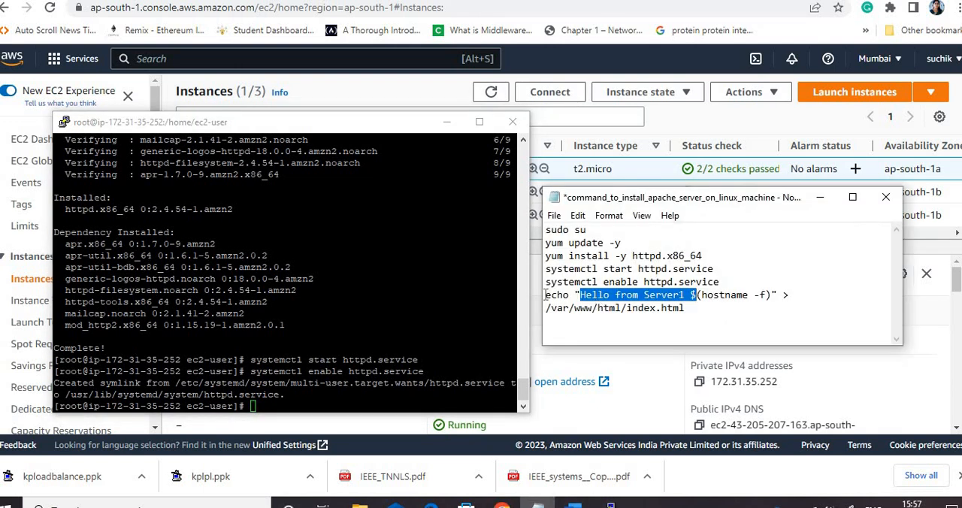
{"action": "left_click_drag", "start_coordinate": [545, 294], "coordinate": [684, 308]}
{"action": "key", "text": "ctrl+c"}
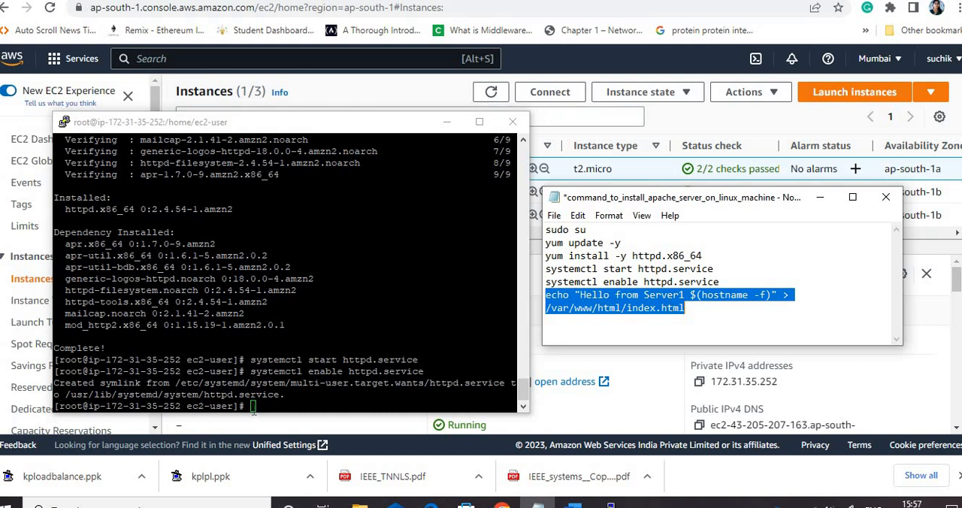
{"action": "left_click", "coordinate": [253, 406]}
{"action": "right_click", "coordinate": [254, 406]}
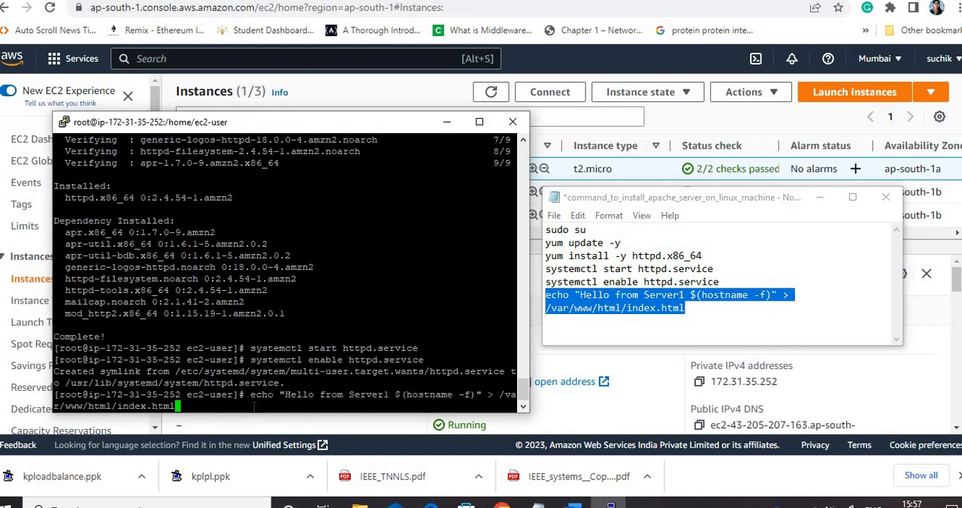
{"action": "key", "text": "Return"}
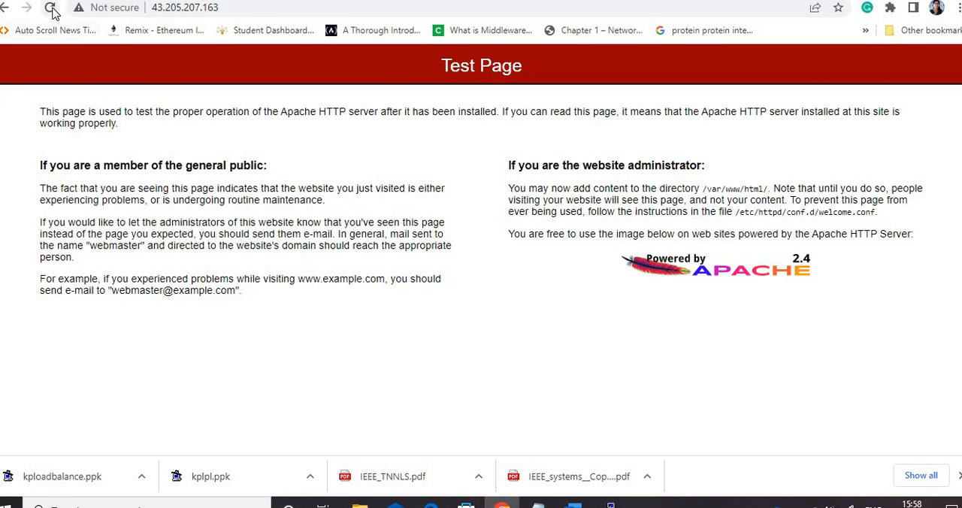
{"action": "left_click", "coordinate": [51, 9]}
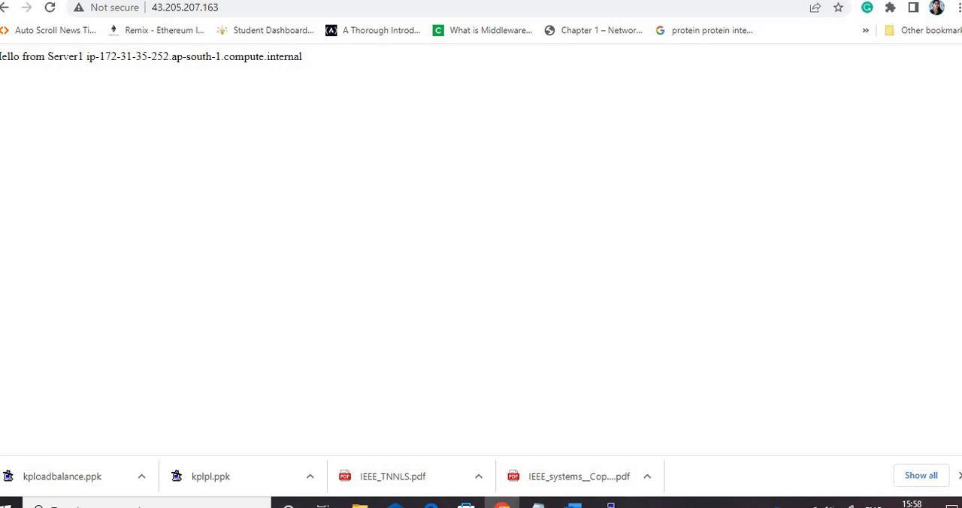
Return to the EC2 instances list, deselect server1 and refresh the instance statuses
{"action": "left_click", "coordinate": [361, 1]}
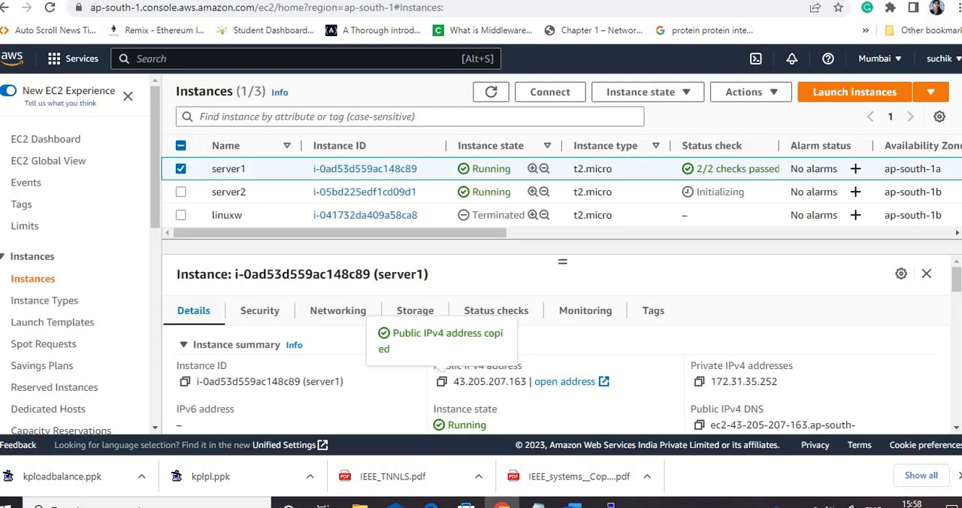
{"action": "left_click", "coordinate": [182, 170]}
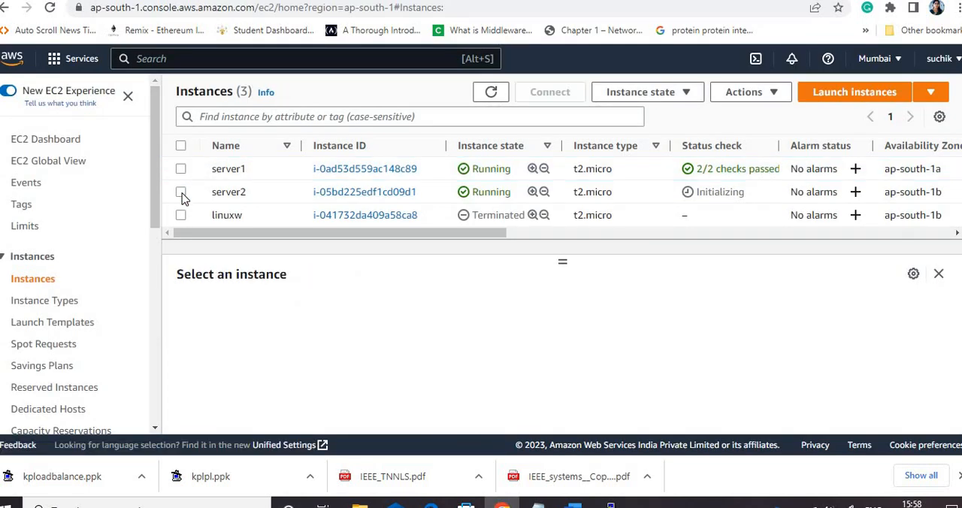
{"action": "left_click", "coordinate": [489, 93]}
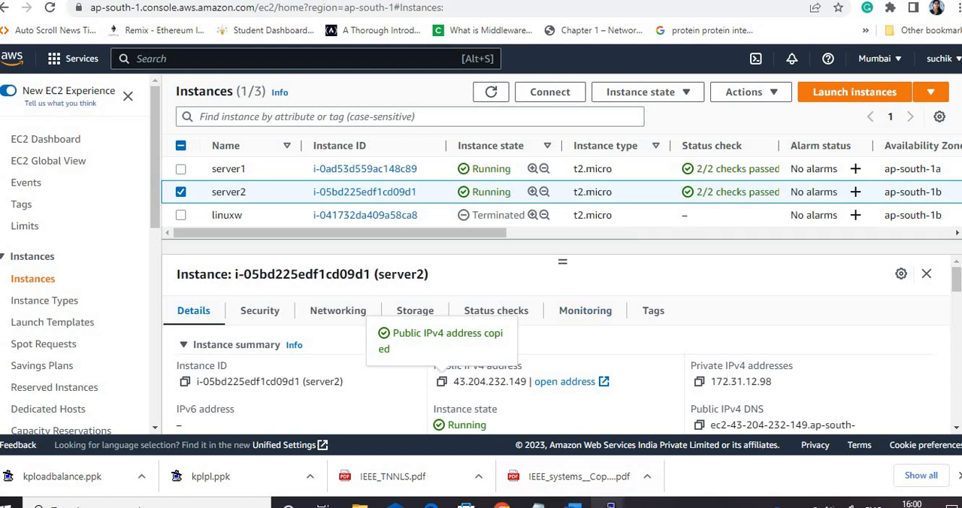
Look at the server2 terminal session, then open server2's copied public IPv4 address 43.204.232.149 in a new browser tab
{"action": "mouse_move", "coordinate": [610, 501]}
{"action": "left_click", "coordinate": [689, 460]}
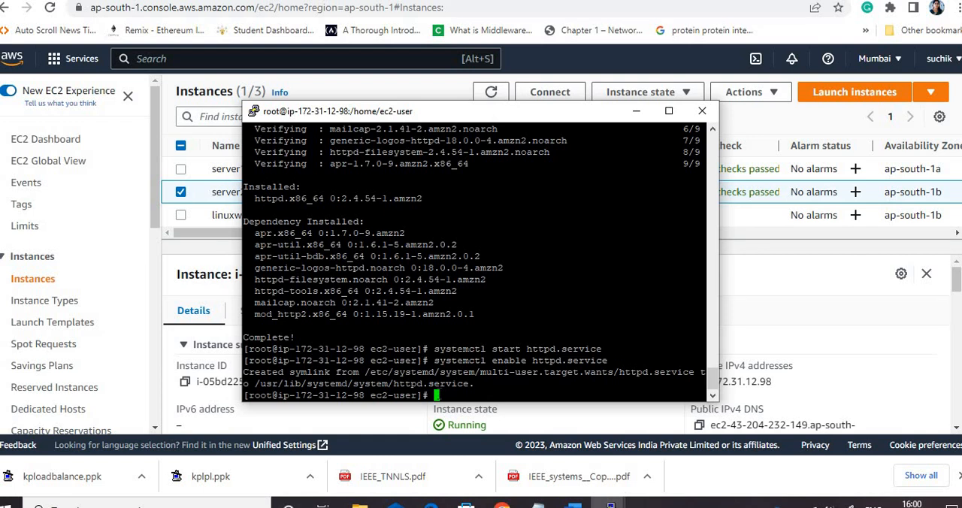
{"action": "left_click", "coordinate": [636, 111]}
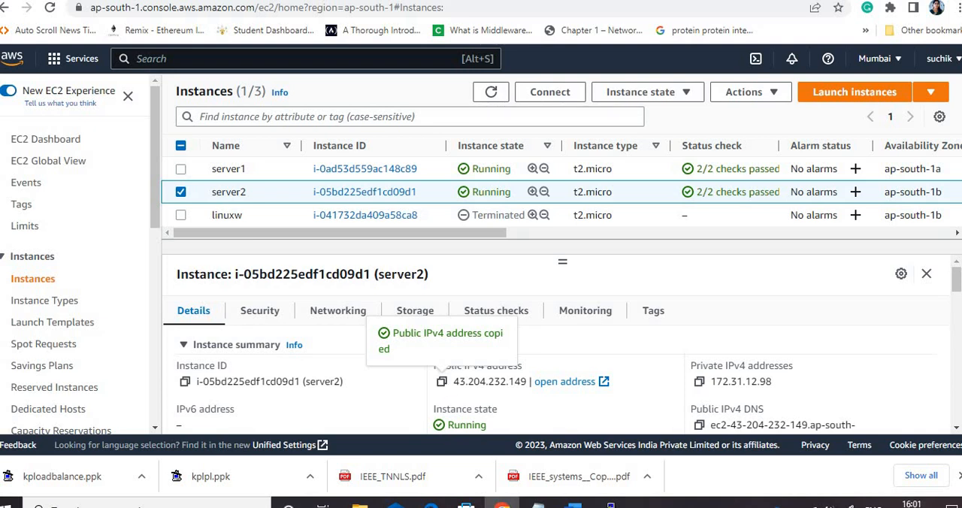
{"action": "key", "text": "ctrl+t"}
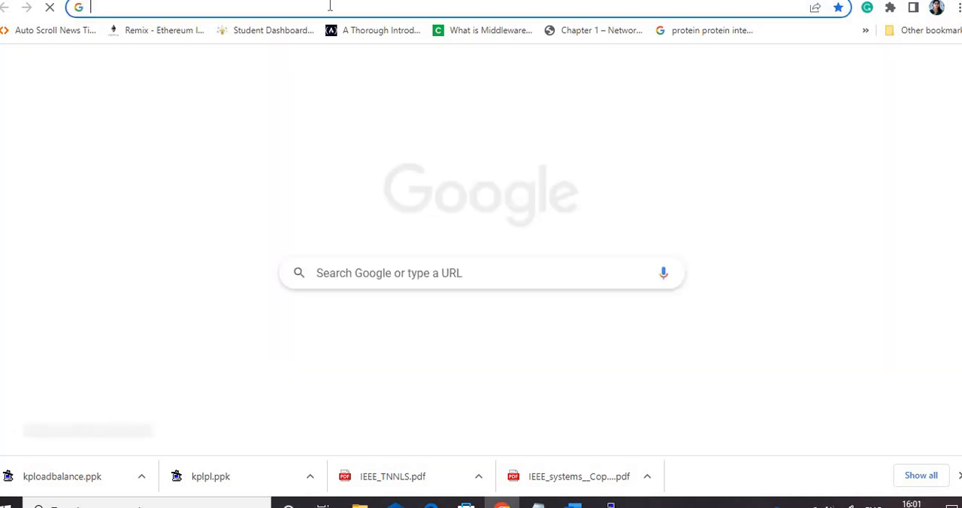
{"action": "type", "text": "43.204.232.149"}
{"action": "key", "text": "Return"}
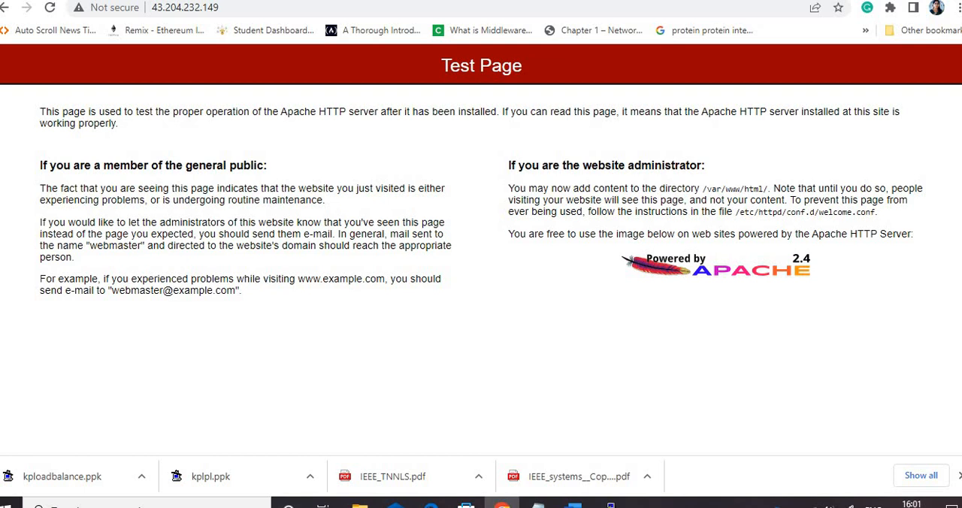
Run echo "Hello from Server2 for load balancer application $(hostname -f)" > /var/www/html/index.html in the server2 terminal
{"action": "left_click", "coordinate": [537, 504]}
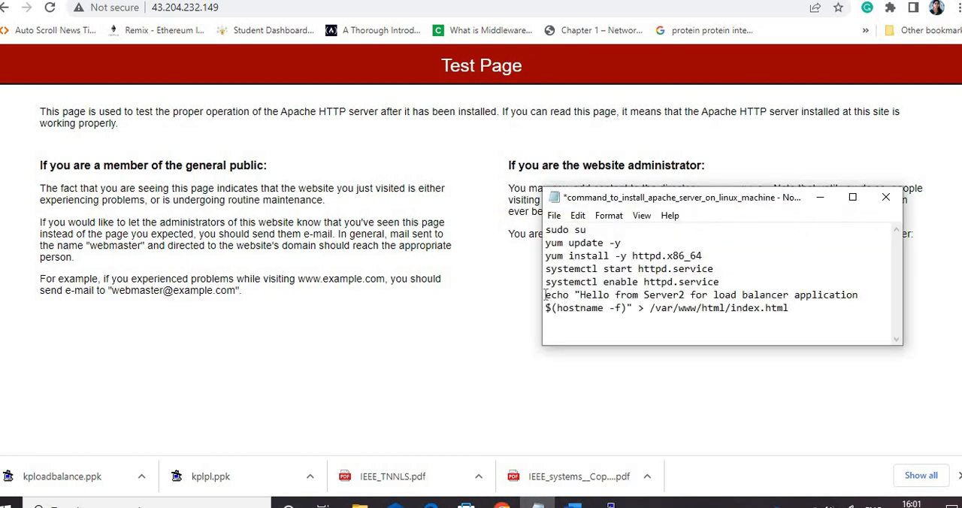
{"action": "left_click_drag", "start_coordinate": [546, 295], "coordinate": [801, 320]}
{"action": "key", "text": "ctrl+c"}
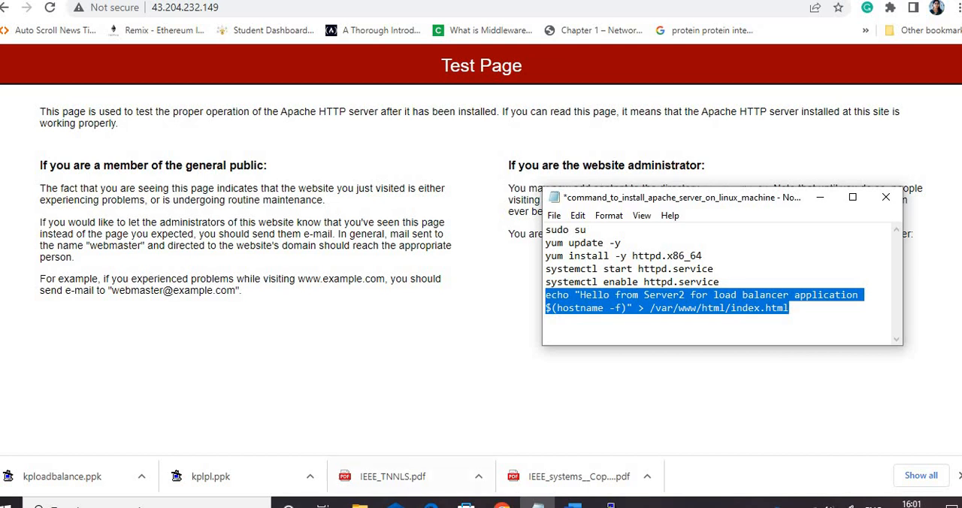
{"action": "mouse_move", "coordinate": [610, 503]}
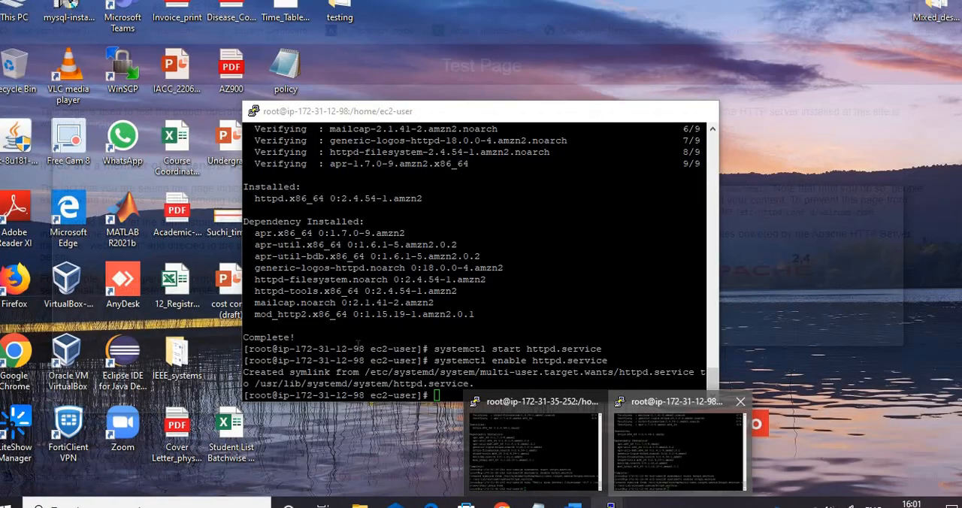
{"action": "left_click", "coordinate": [691, 451]}
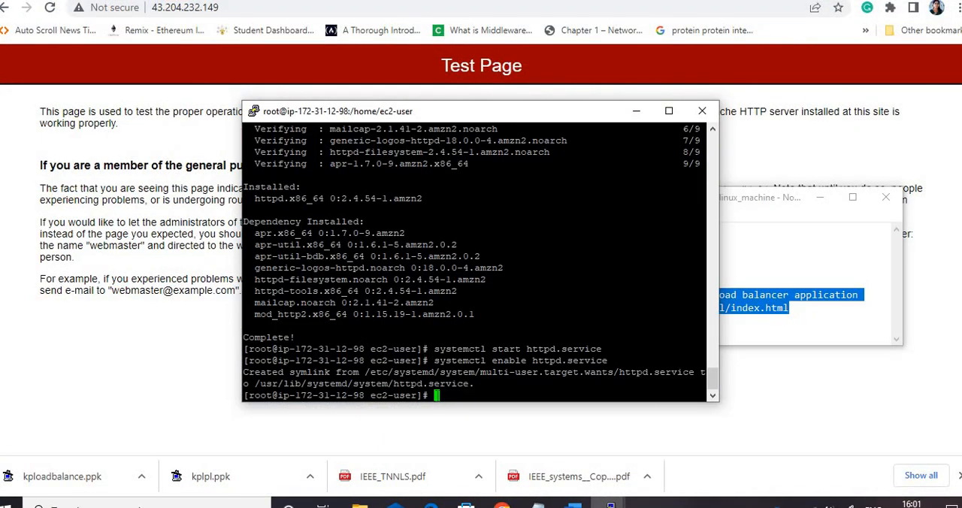
{"action": "right_click", "coordinate": [428, 384]}
{"action": "key", "text": "Return"}
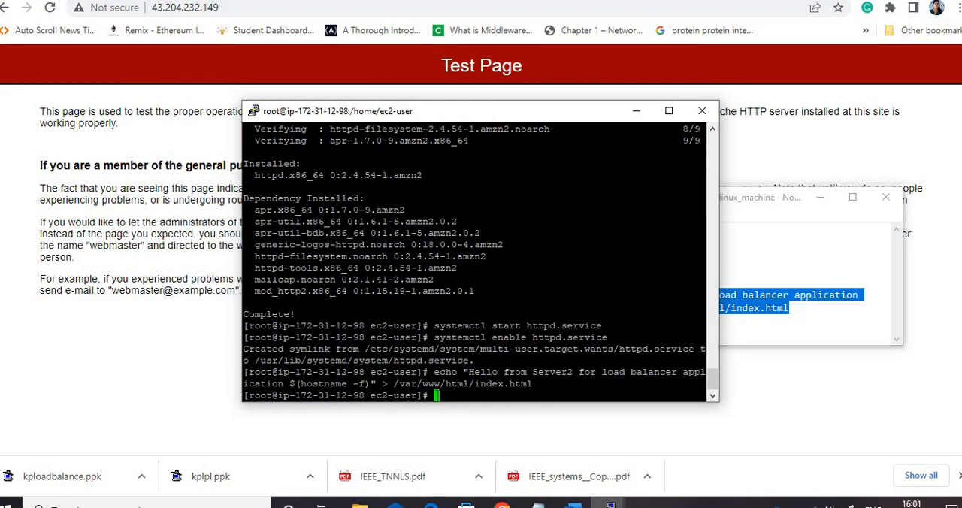
{"action": "left_click", "coordinate": [635, 111]}
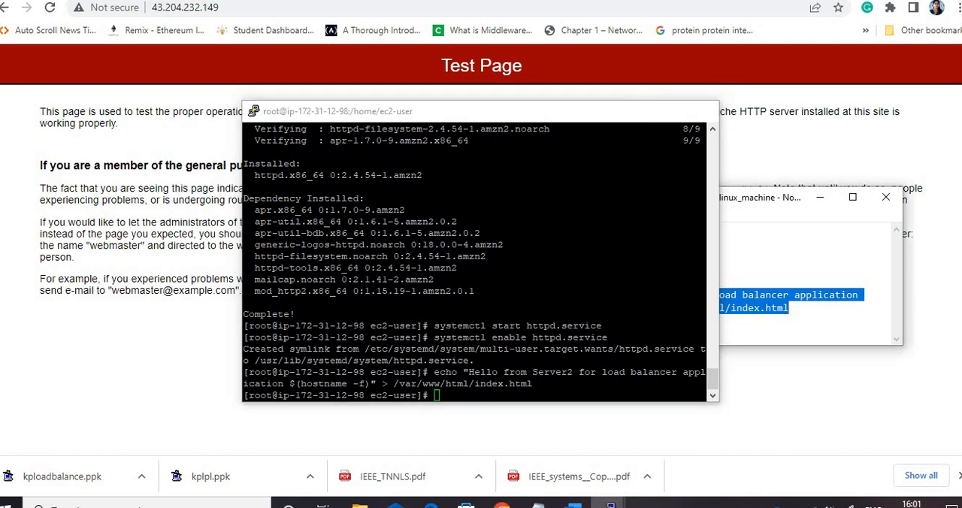
Reload server2's web page and compare it with the page served by server1
{"action": "left_click", "coordinate": [49, 8]}
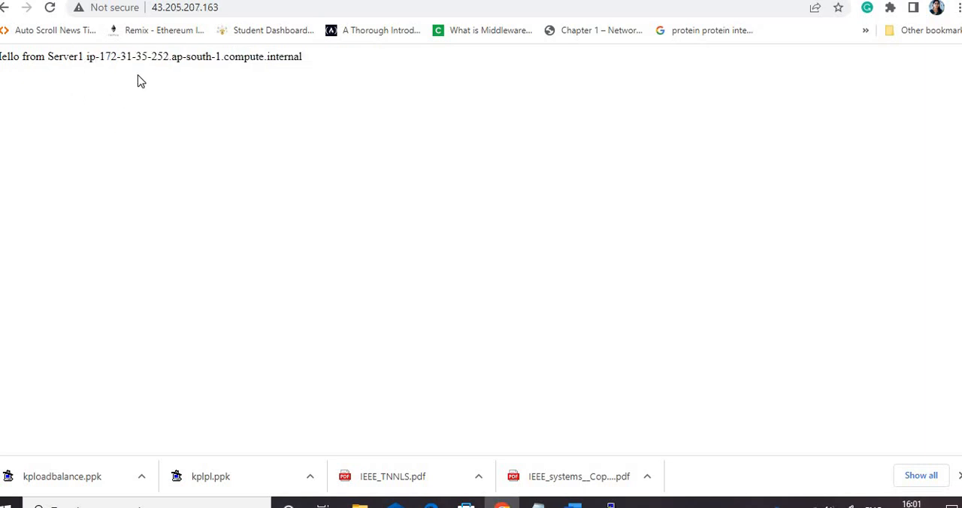
{"action": "key", "text": "ctrl+Tab"}
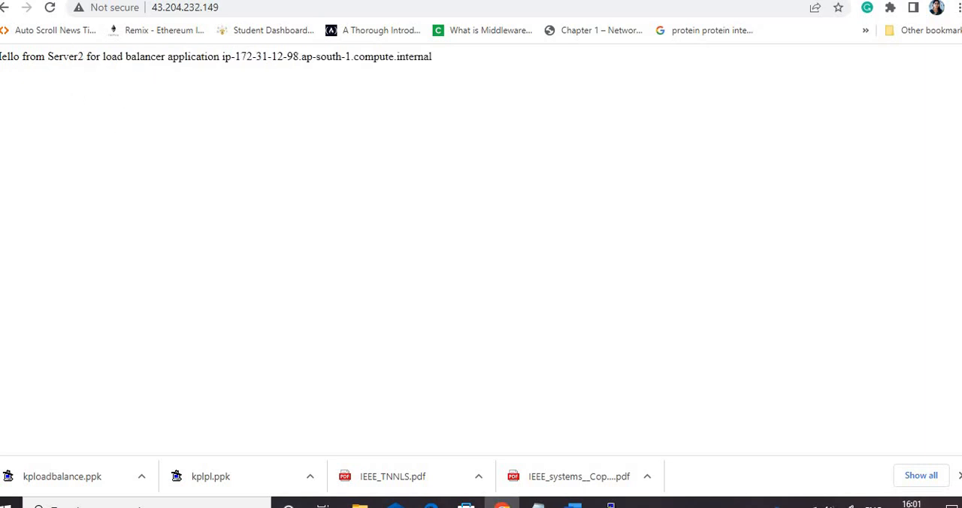
{"action": "key", "text": "ctrl+Tab"}
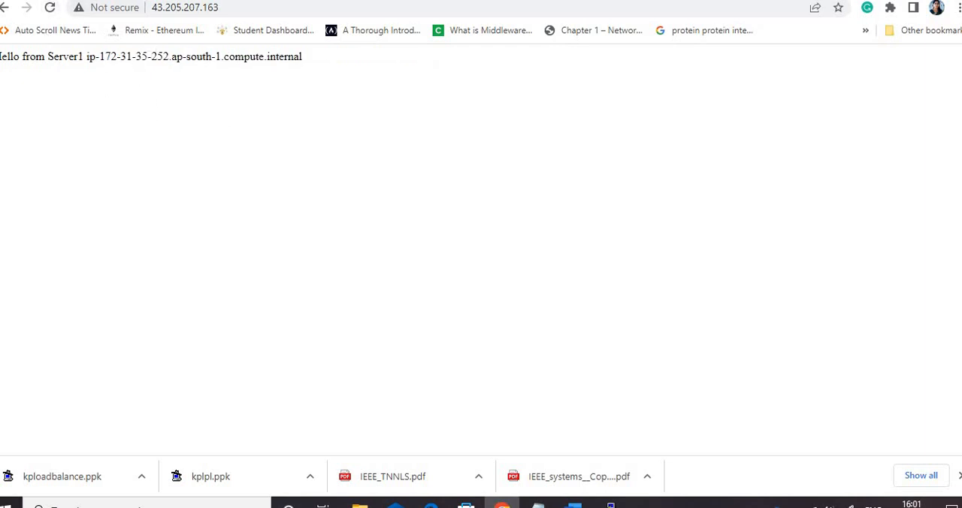
{"action": "key", "text": "ctrl+Tab"}
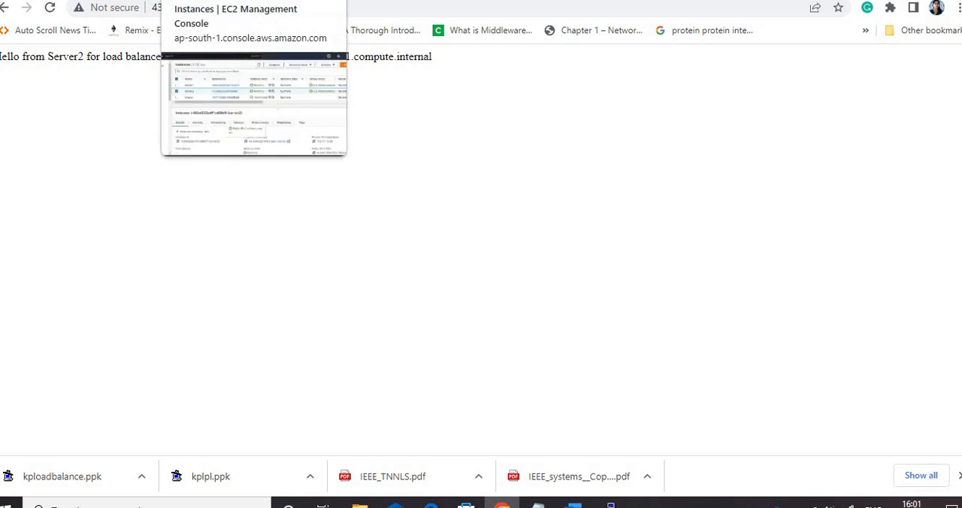
Return to the EC2 console, deselect server2 and open the Target Groups page under Load Balancing
{"action": "left_click", "coordinate": [218, 1]}
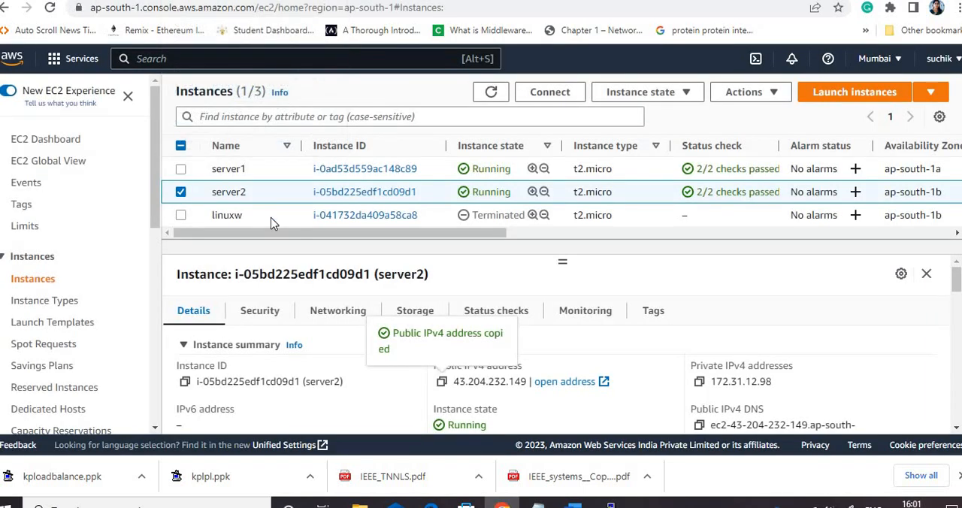
{"action": "left_click", "coordinate": [180, 192]}
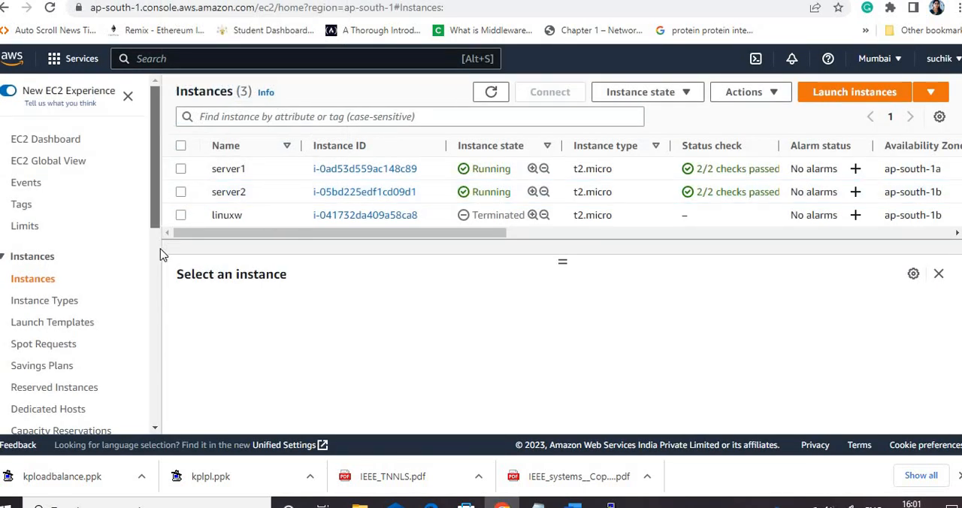
{"action": "scroll", "coordinate": [157, 288], "scroll_direction": "down", "scroll_amount": 4}
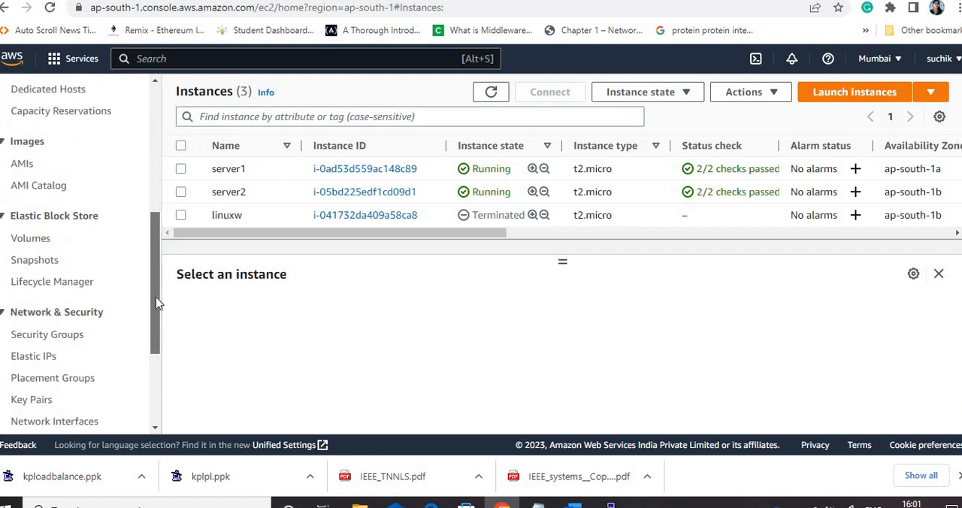
{"action": "scroll", "coordinate": [155, 311], "scroll_direction": "down", "scroll_amount": 3}
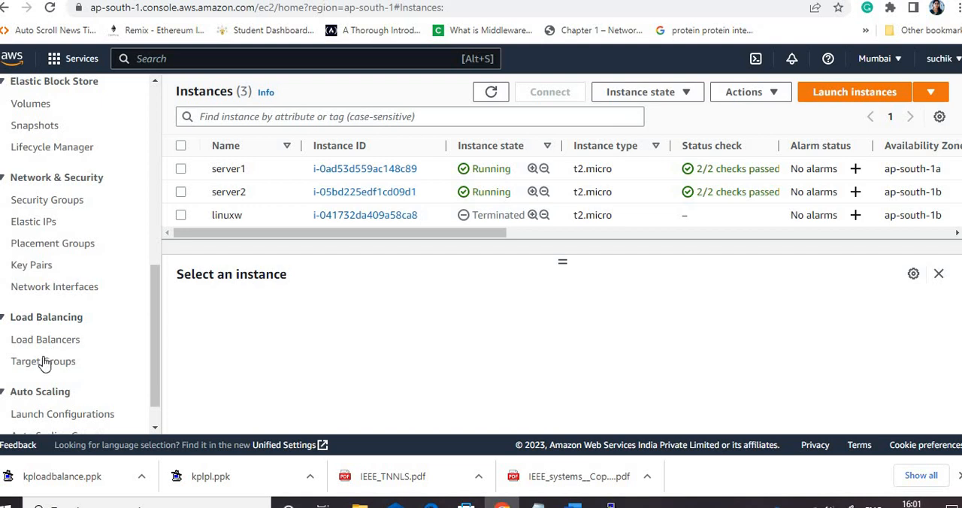
{"action": "left_click", "coordinate": [71, 339]}
{"action": "left_click", "coordinate": [62, 365]}
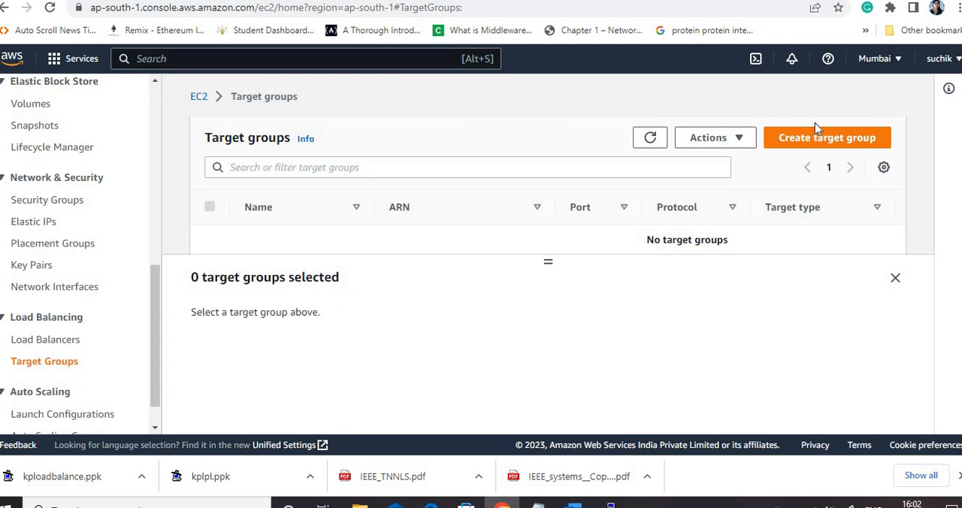
Start creating a target group and review the available target types, keeping Instances as the type
{"action": "left_click", "coordinate": [819, 142]}
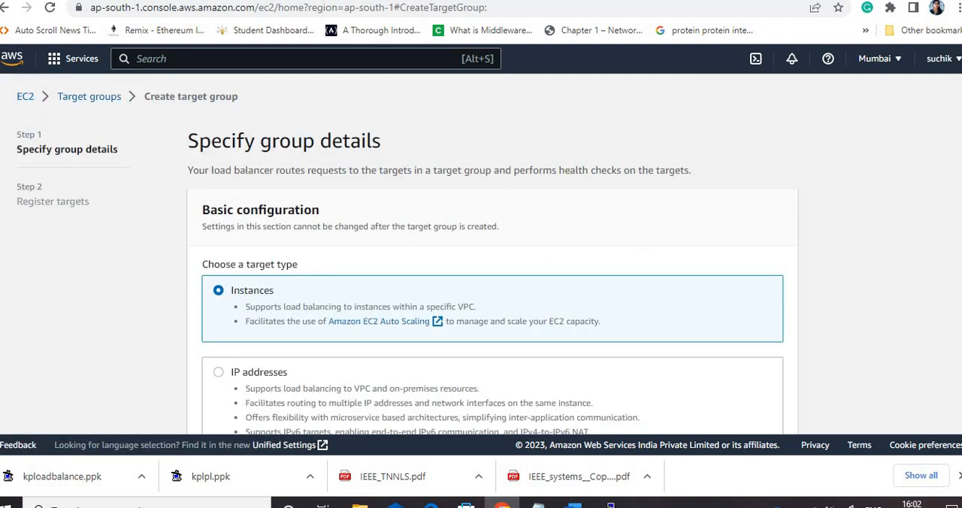
{"action": "scroll", "coordinate": [335, 171], "scroll_direction": "down", "scroll_amount": 1}
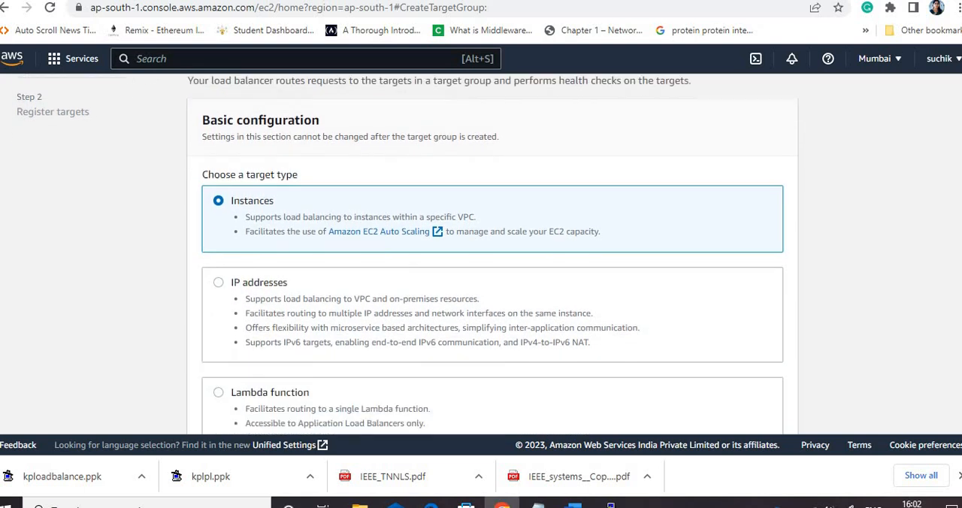
{"action": "scroll", "coordinate": [334, 171], "scroll_direction": "down", "scroll_amount": 1}
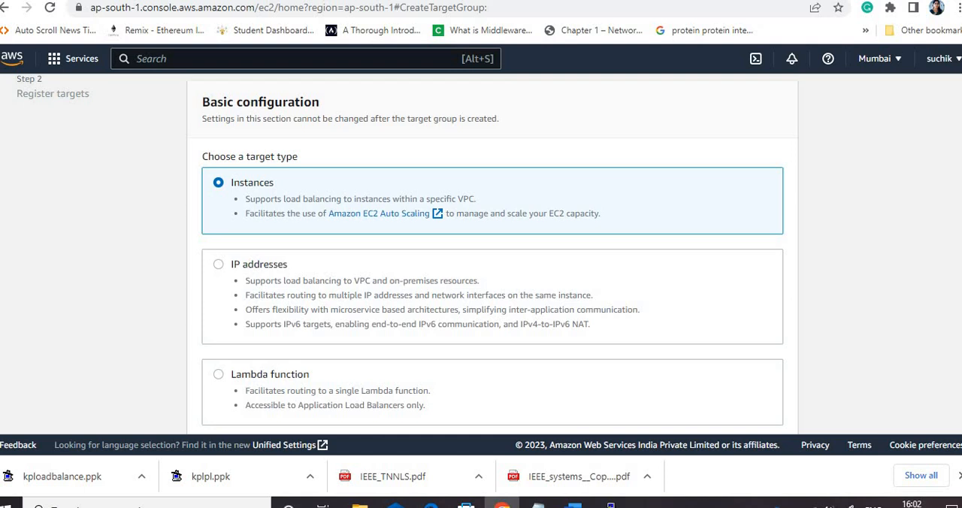
{"action": "scroll", "coordinate": [407, 254], "scroll_direction": "down", "scroll_amount": 2}
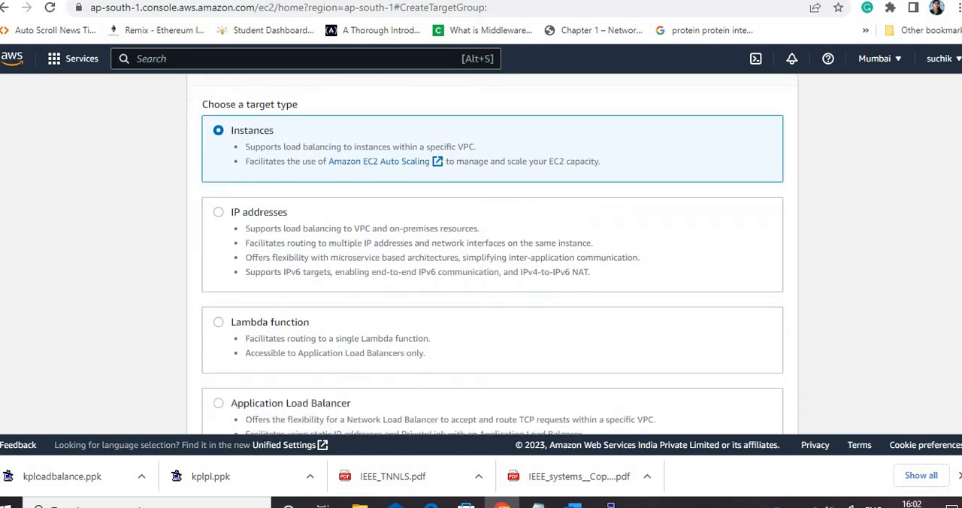
{"action": "scroll", "coordinate": [526, 306], "scroll_direction": "down", "scroll_amount": 1}
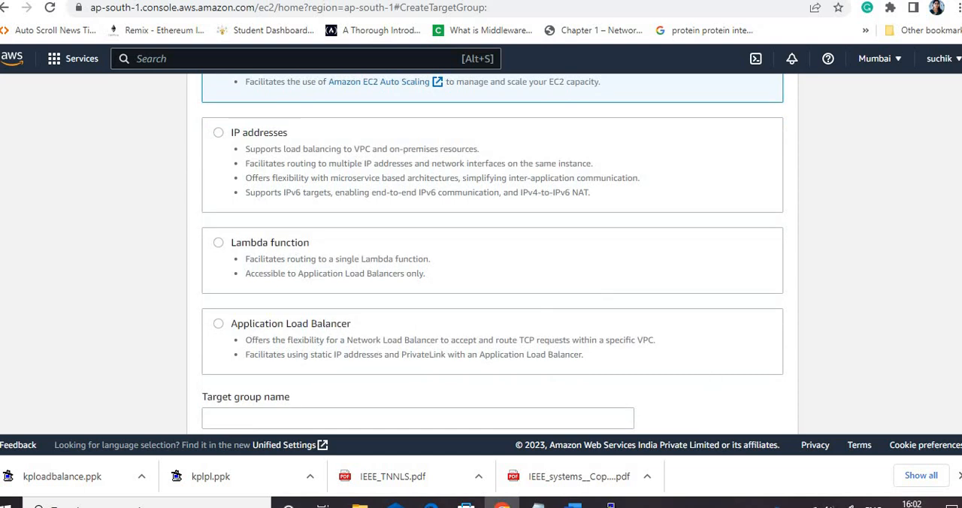
{"action": "scroll", "coordinate": [478, 227], "scroll_direction": "up", "scroll_amount": 3}
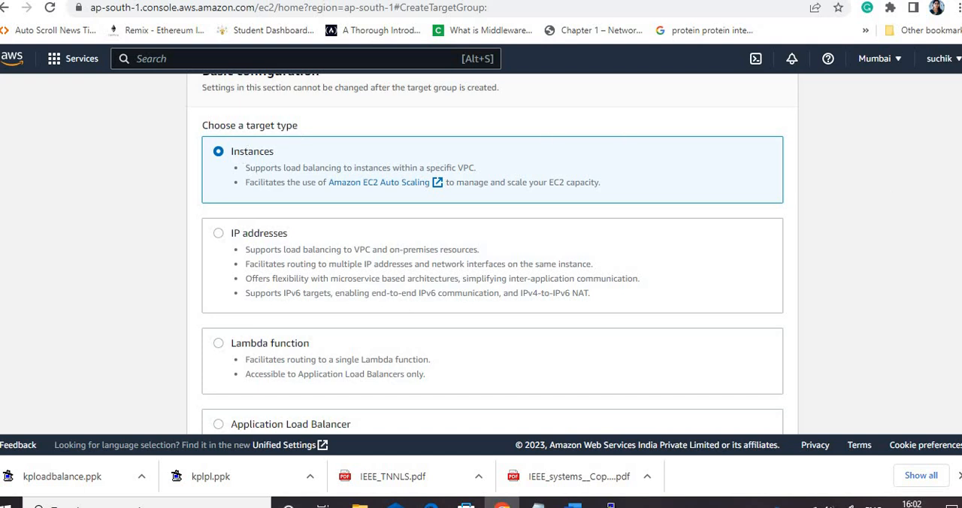
{"action": "scroll", "coordinate": [492, 253], "scroll_direction": "down", "scroll_amount": 1}
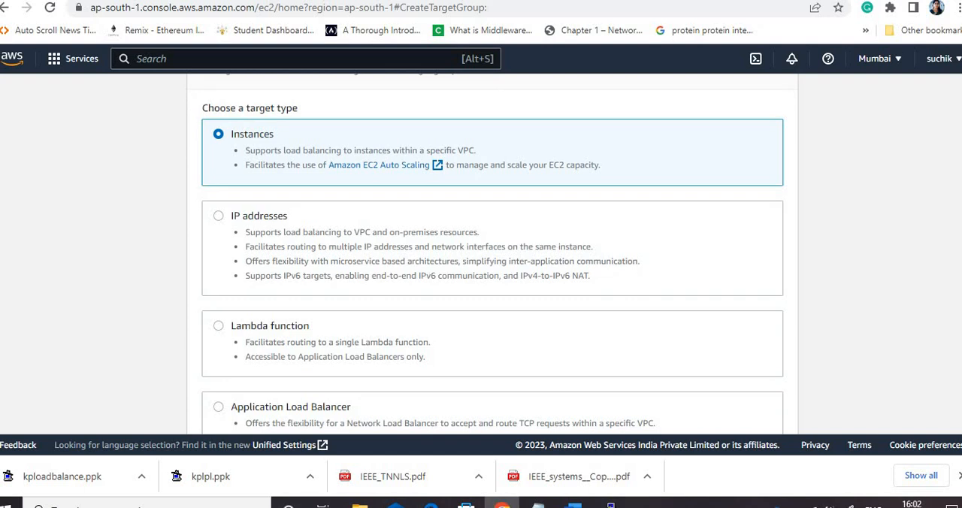
{"action": "scroll", "coordinate": [493, 253], "scroll_direction": "down", "scroll_amount": 2}
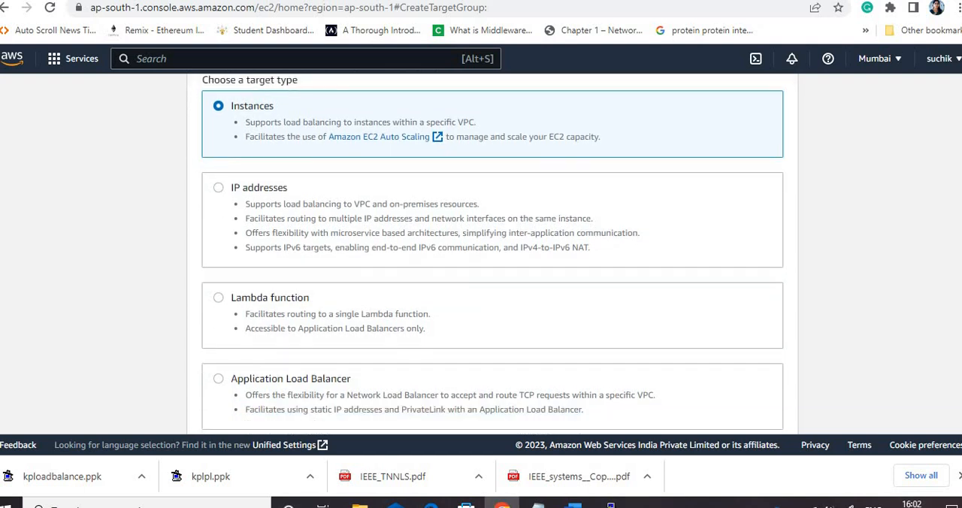
{"action": "scroll", "coordinate": [452, 219], "scroll_direction": "down", "scroll_amount": 4}
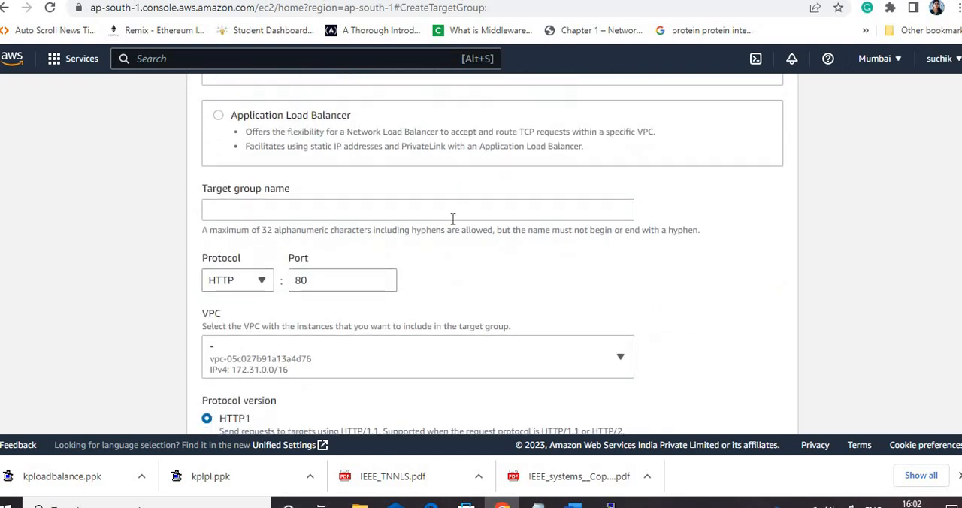
Name the target group loadtarget
{"action": "left_click", "coordinate": [320, 209]}
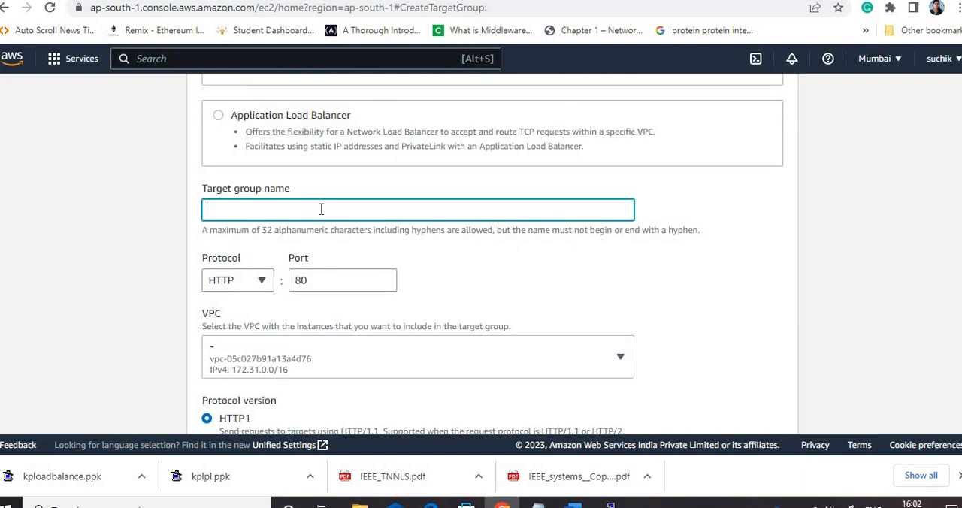
{"action": "type", "text": "loadtarget"}
Keep the default VPC, HTTP1 protocol version and HTTP health check on path /, and proceed to target registration
{"action": "scroll", "coordinate": [502, 200], "scroll_direction": "down", "scroll_amount": 2}
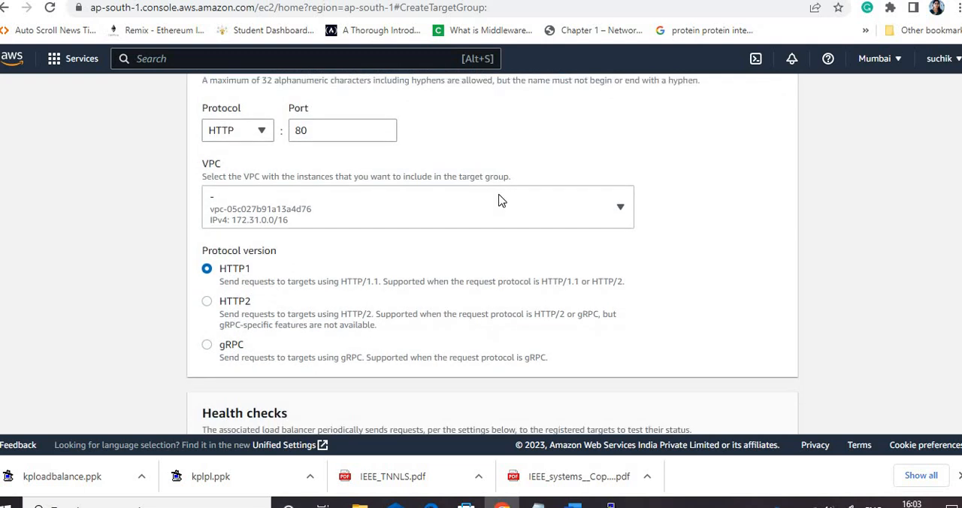
{"action": "left_click", "coordinate": [384, 220]}
{"action": "left_click", "coordinate": [385, 220]}
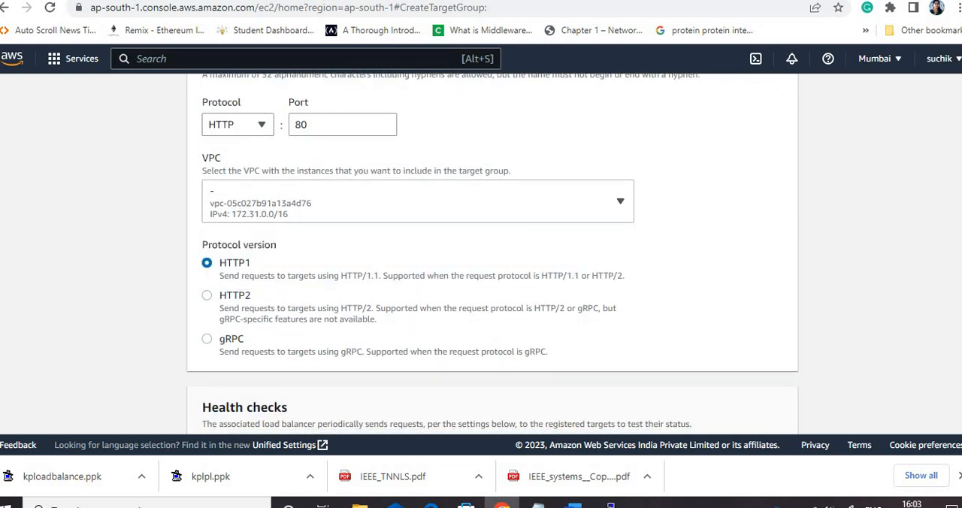
{"action": "scroll", "coordinate": [533, 257], "scroll_direction": "down", "scroll_amount": 2}
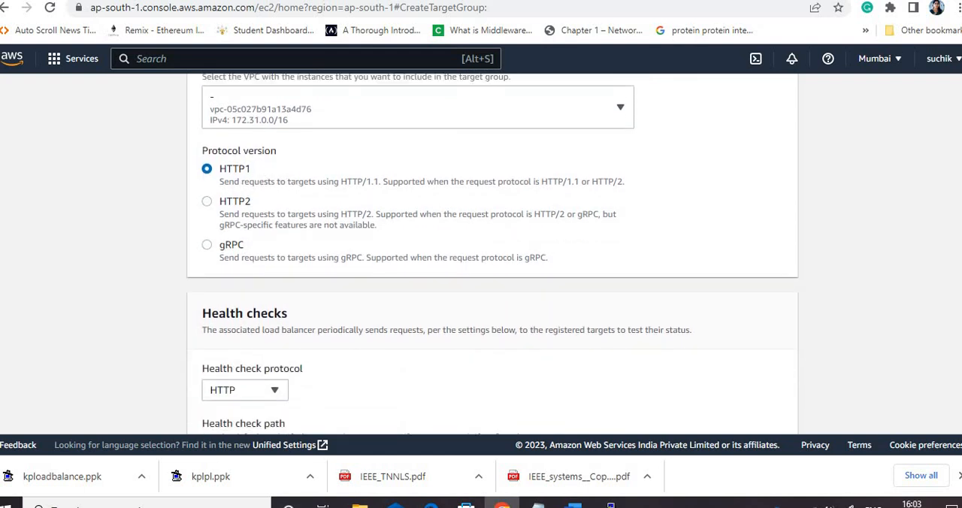
{"action": "scroll", "coordinate": [450, 229], "scroll_direction": "down", "scroll_amount": 3}
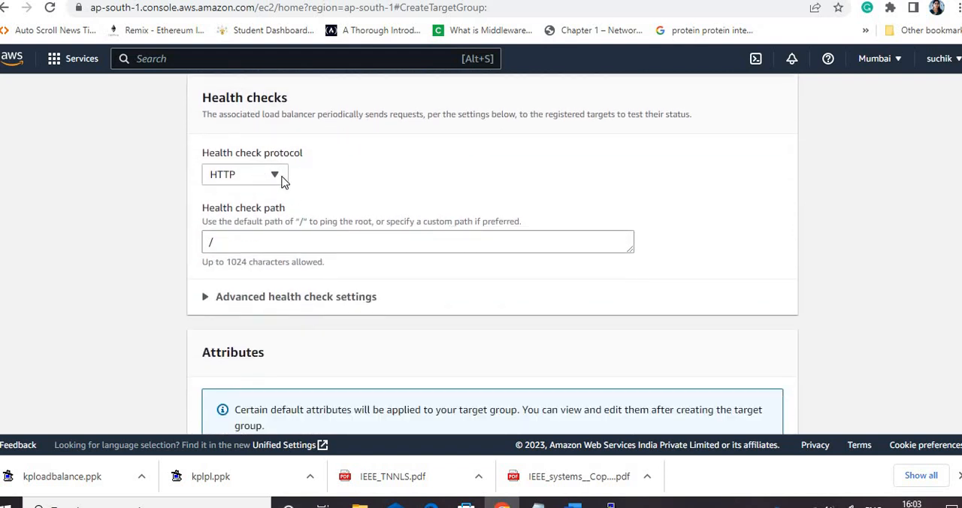
{"action": "left_click", "coordinate": [275, 175]}
{"action": "left_click", "coordinate": [577, 224]}
{"action": "scroll", "coordinate": [492, 253], "scroll_direction": "down", "scroll_amount": 2}
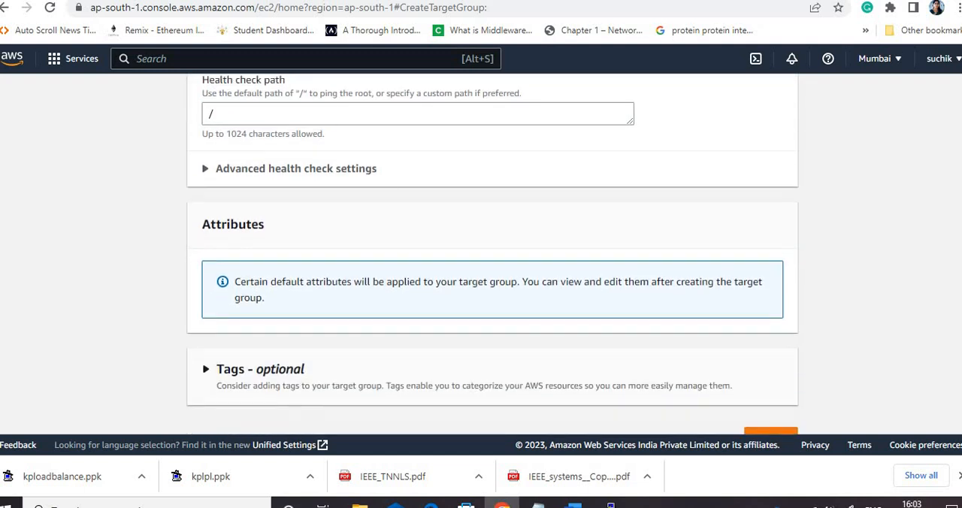
{"action": "scroll", "coordinate": [879, 348], "scroll_direction": "down", "scroll_amount": 3}
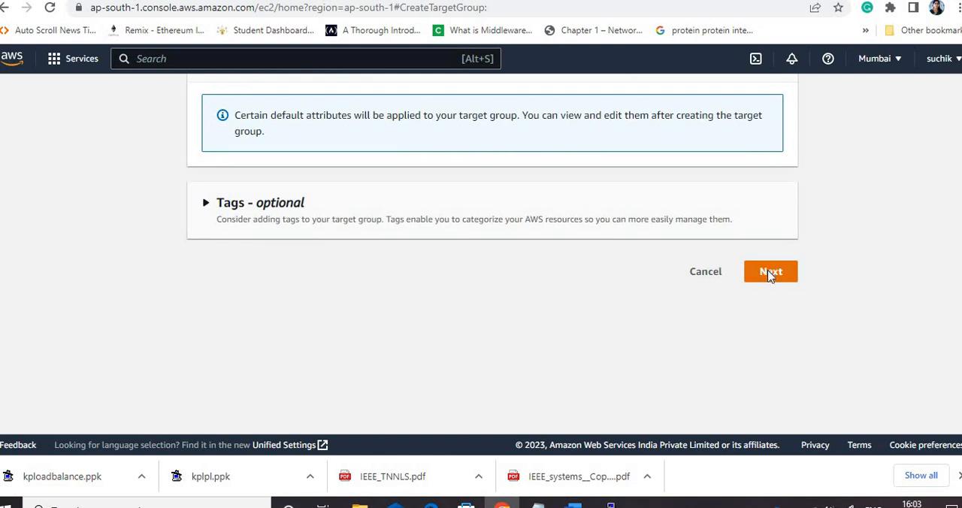
{"action": "left_click", "coordinate": [769, 274]}
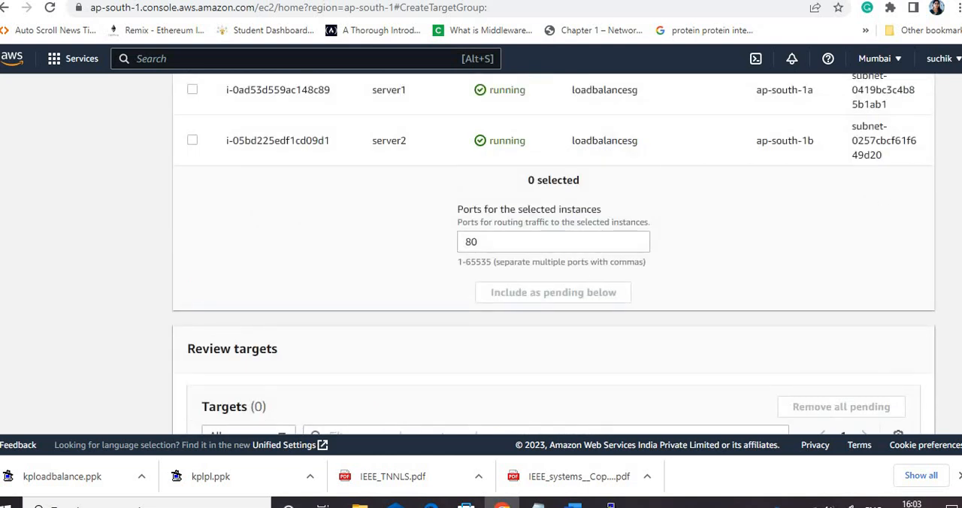
Include server1 and server2 as pending targets on port 80 and create the target group
{"action": "scroll", "coordinate": [748, 194], "scroll_direction": "up", "scroll_amount": 4}
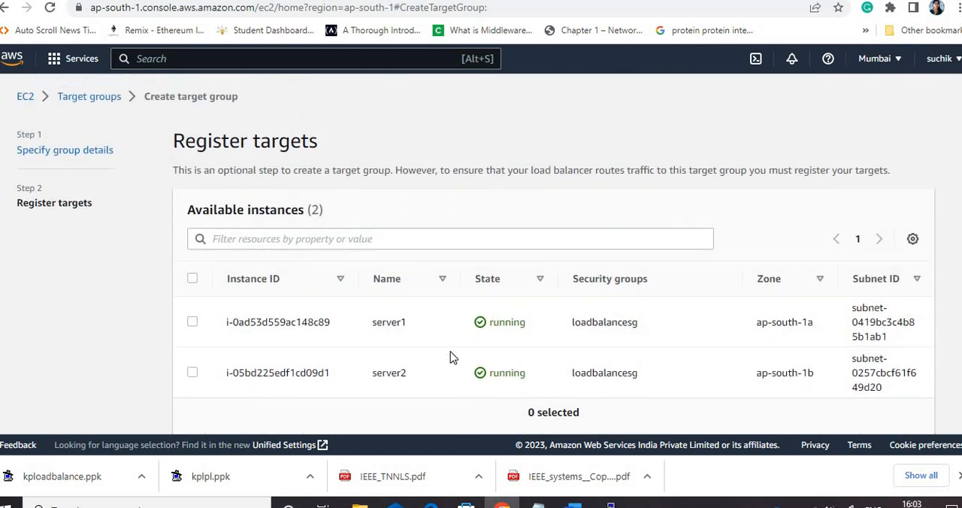
{"action": "left_click", "coordinate": [192, 279]}
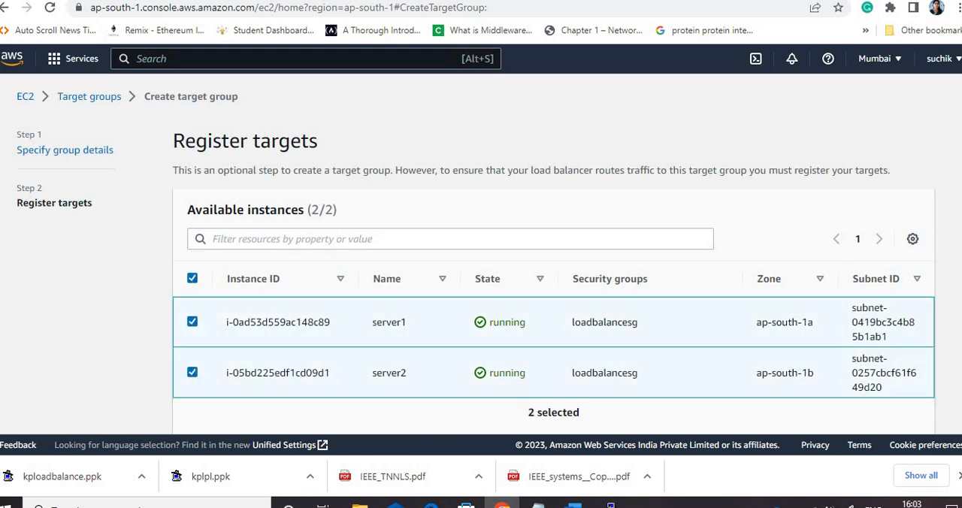
{"action": "scroll", "coordinate": [517, 280], "scroll_direction": "down", "scroll_amount": 3}
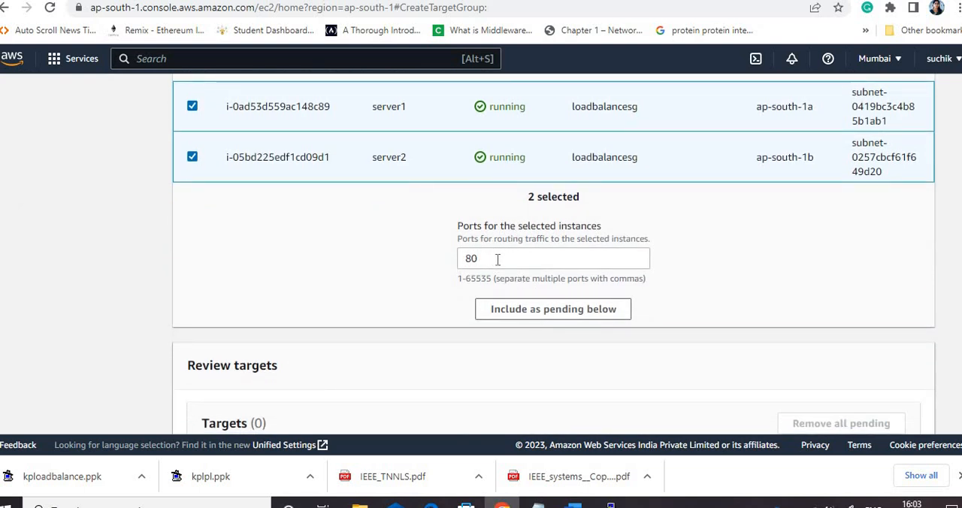
{"action": "left_click", "coordinate": [554, 311]}
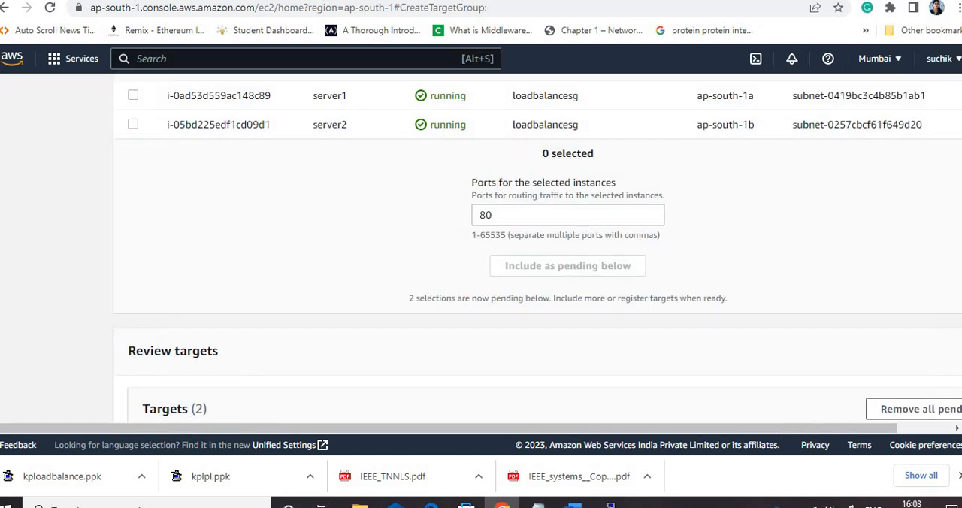
{"action": "scroll", "coordinate": [932, 315], "scroll_direction": "down", "scroll_amount": 5}
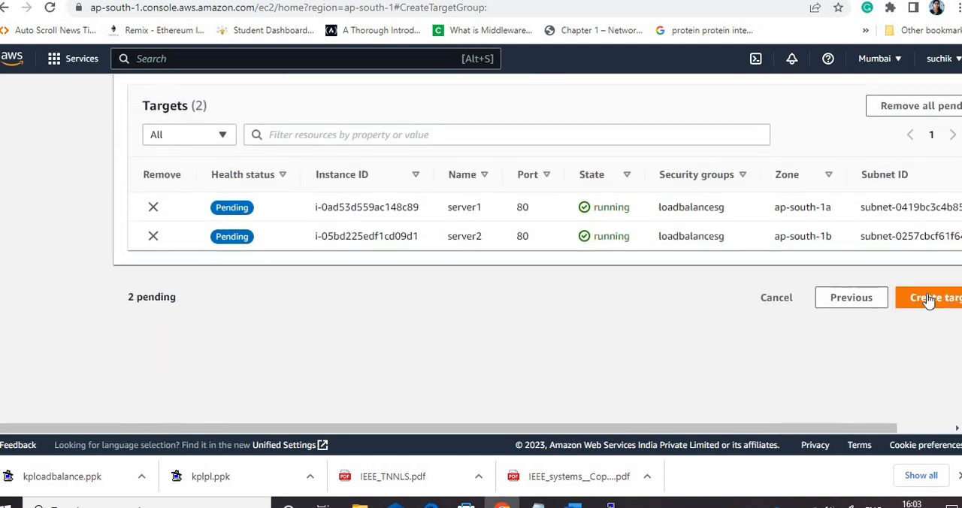
{"action": "left_click", "coordinate": [929, 300]}
{"action": "left_click", "coordinate": [929, 298]}
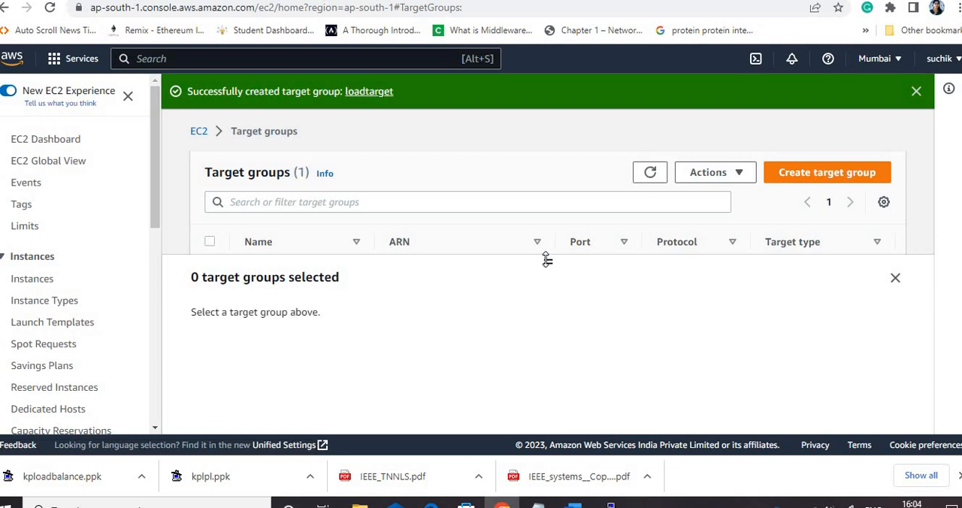
Refresh the enlarged target groups list, open loadtarget and examine its details and registered targets
{"action": "left_click_drag", "start_coordinate": [545, 322], "coordinate": [545, 328]}
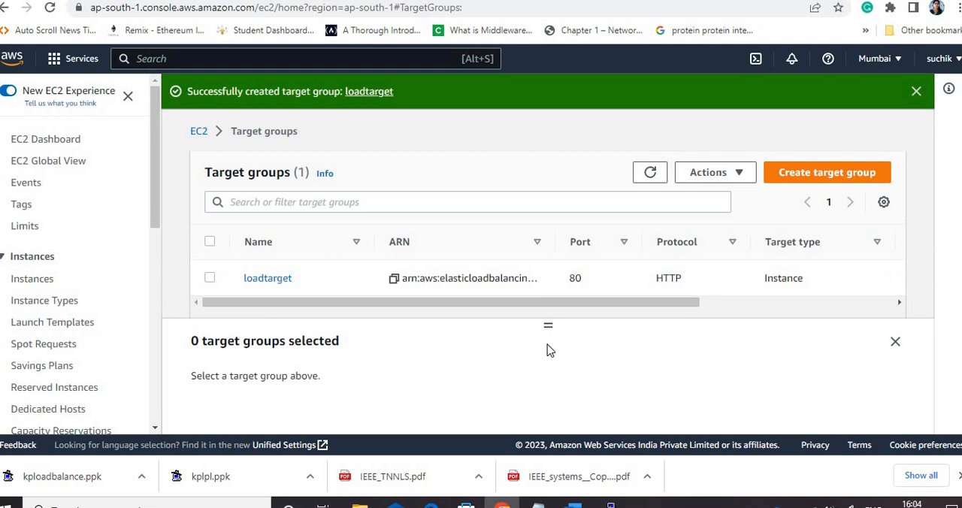
{"action": "left_click", "coordinate": [646, 174]}
{"action": "left_click", "coordinate": [256, 282]}
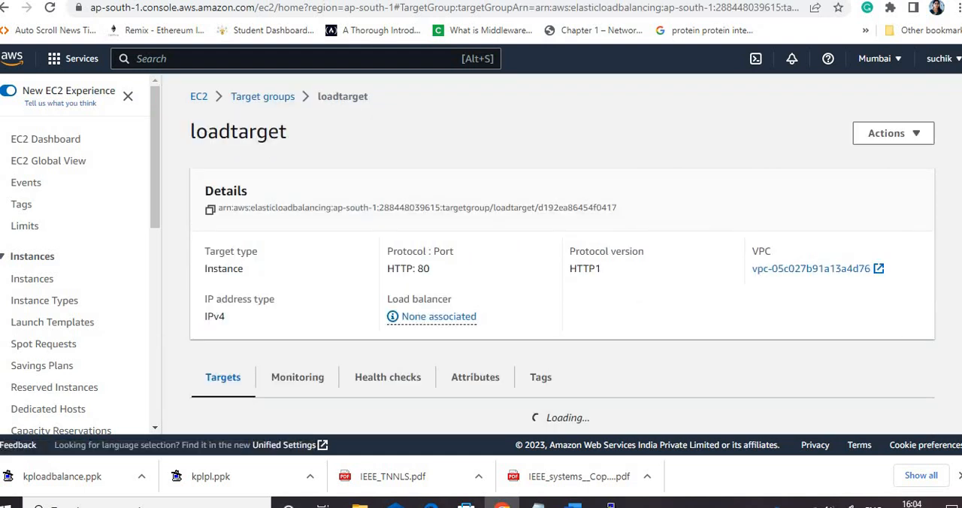
{"action": "scroll", "coordinate": [300, 213], "scroll_direction": "down", "scroll_amount": 3}
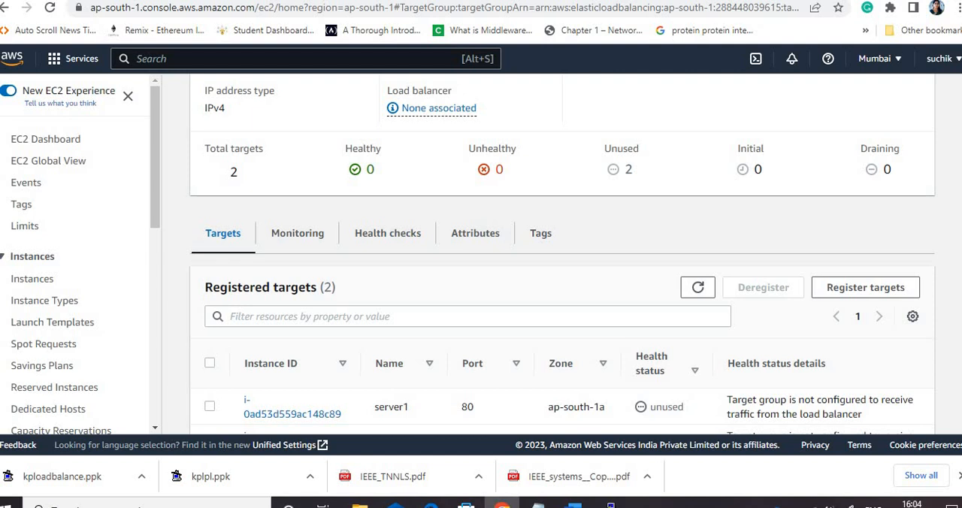
{"action": "scroll", "coordinate": [562, 254], "scroll_direction": "down", "scroll_amount": 2}
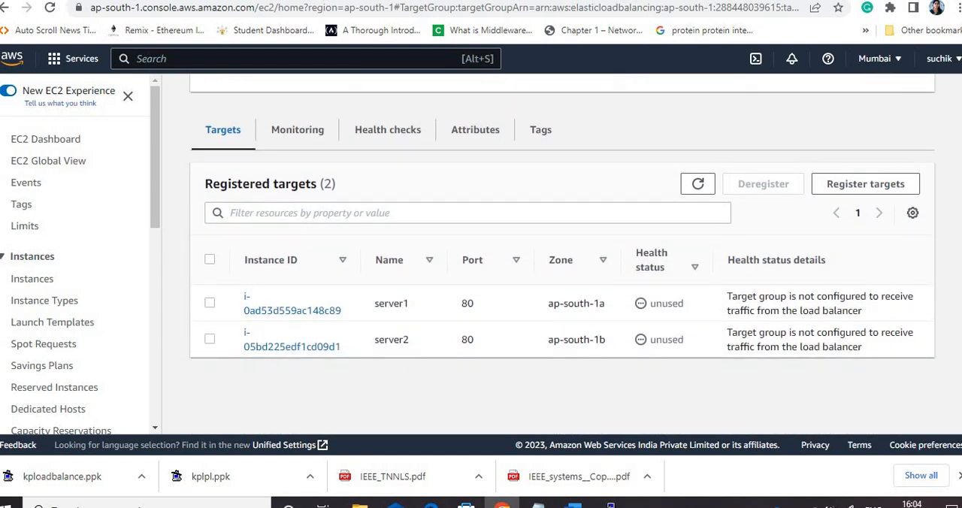
{"action": "scroll", "coordinate": [562, 263], "scroll_direction": "up", "scroll_amount": 5}
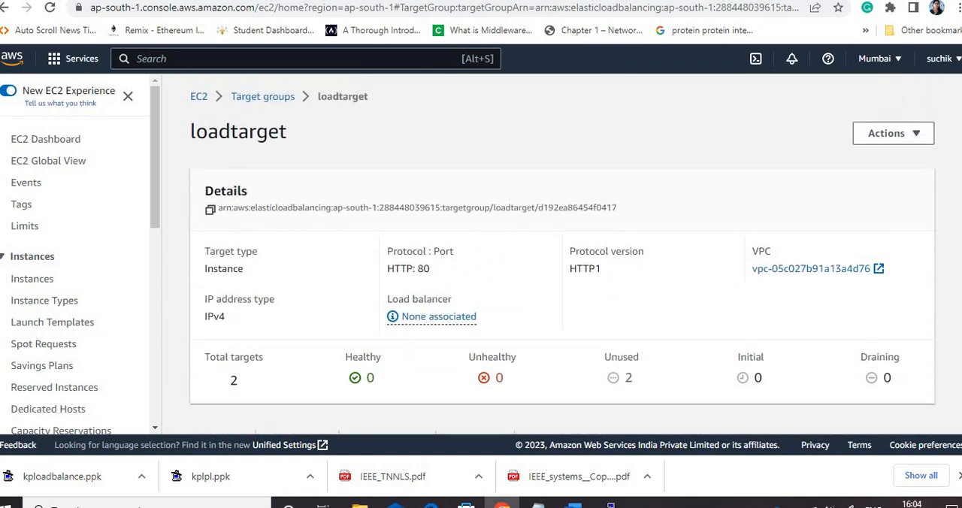
{"action": "scroll", "coordinate": [562, 254], "scroll_direction": "down", "scroll_amount": 5}
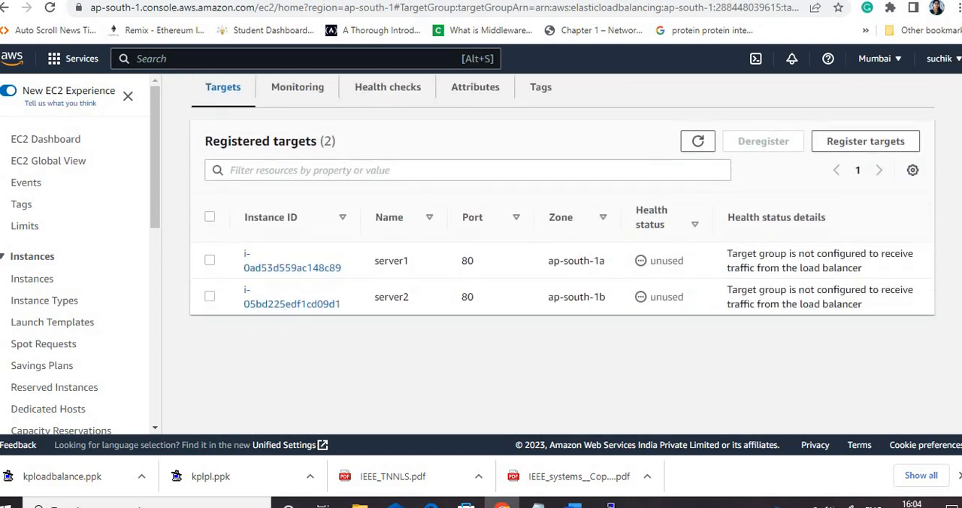
{"action": "scroll", "coordinate": [562, 260], "scroll_direction": "up", "scroll_amount": 3}
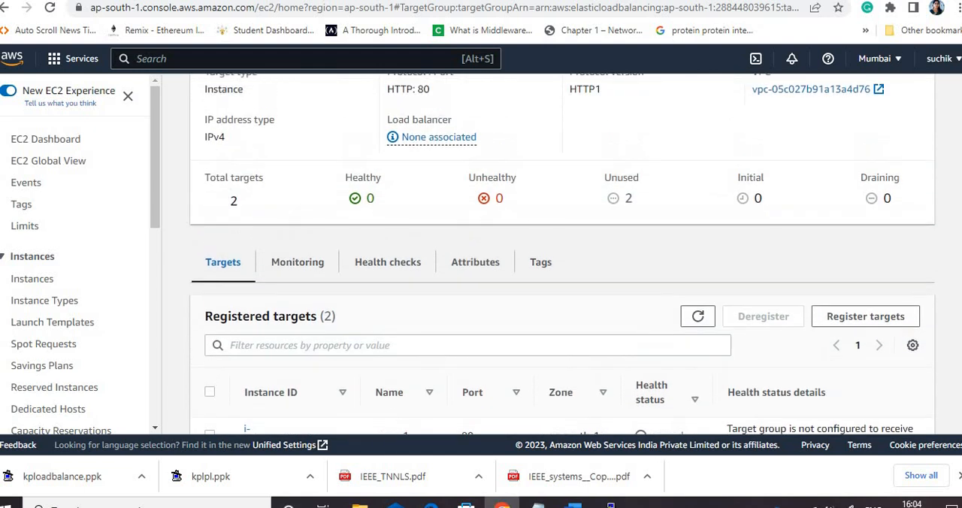
{"action": "scroll", "coordinate": [548, 287], "scroll_direction": "up", "scroll_amount": 2}
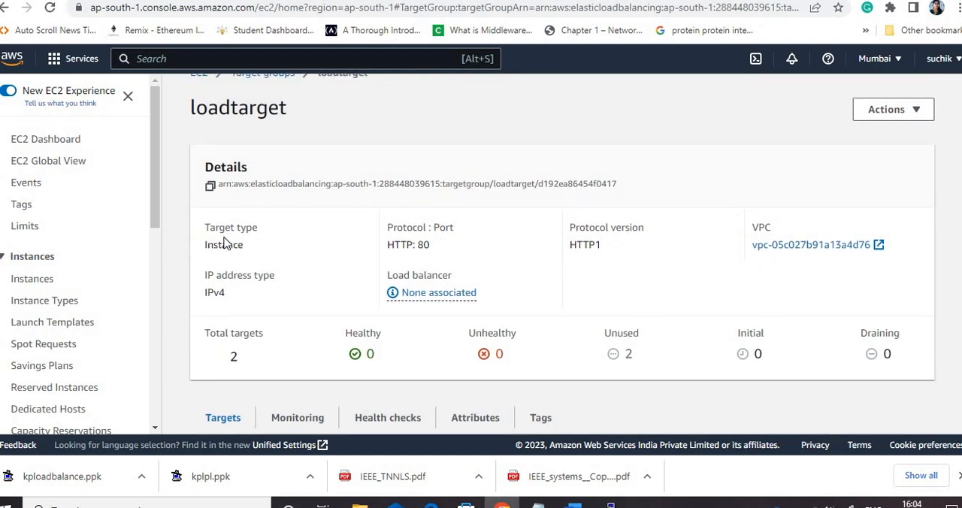
Start creating a new load balancer of the Application Load Balancer type from the EC2 load balancers page
{"action": "left_click_drag", "start_coordinate": [154, 191], "coordinate": [156, 389]}
{"action": "left_click", "coordinate": [48, 337]}
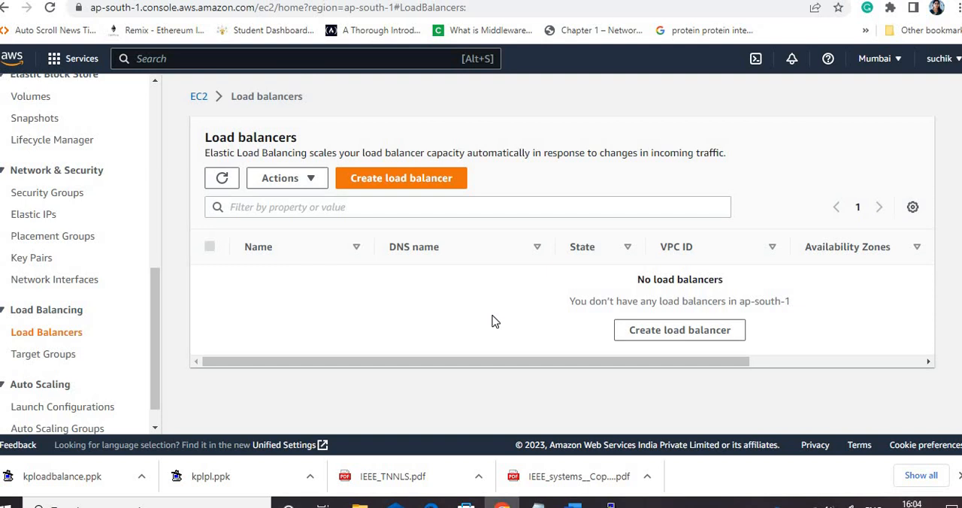
{"action": "left_click", "coordinate": [420, 180]}
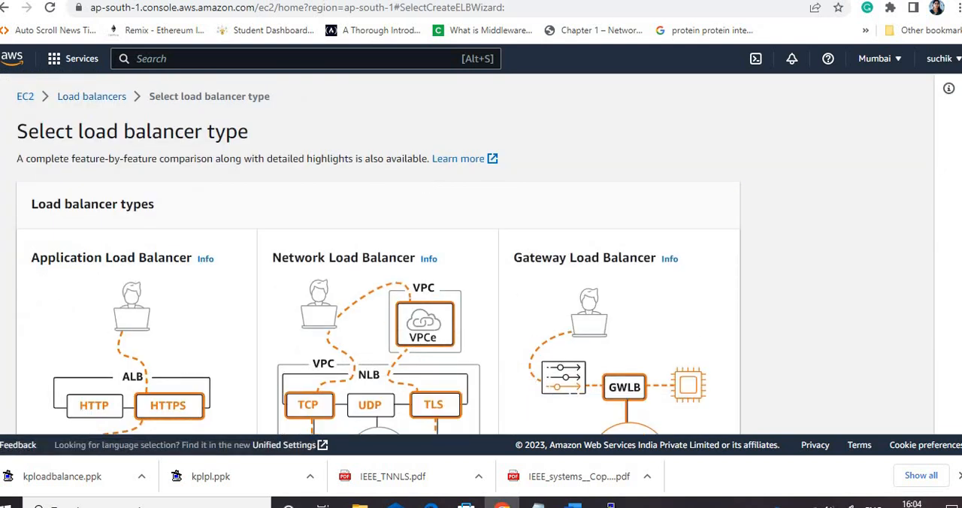
{"action": "scroll", "coordinate": [376, 255], "scroll_direction": "down", "scroll_amount": 2}
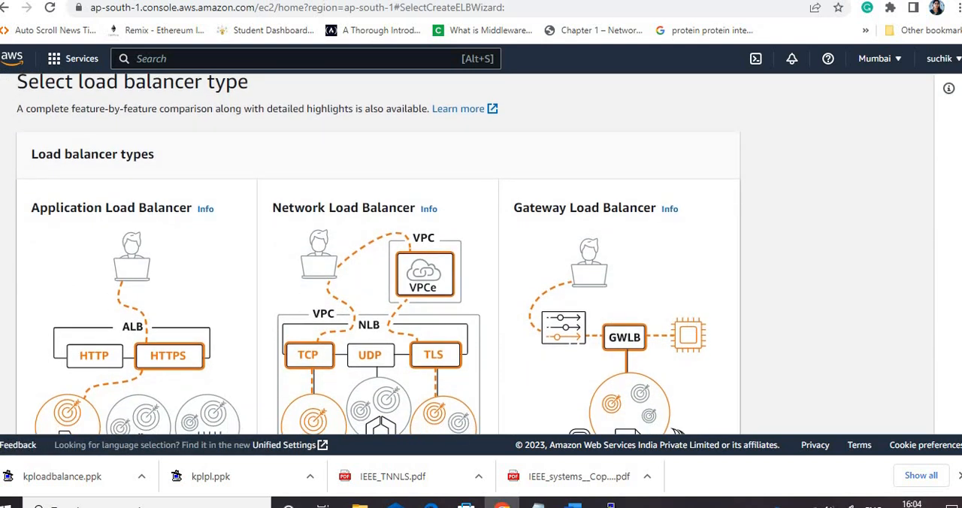
{"action": "scroll", "coordinate": [591, 211], "scroll_direction": "down", "scroll_amount": 1}
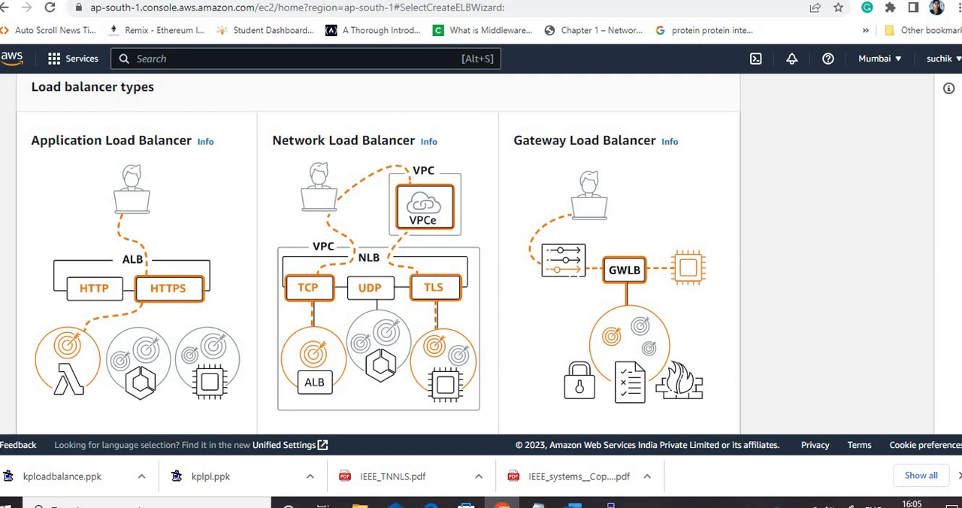
{"action": "scroll", "coordinate": [380, 253], "scroll_direction": "down", "scroll_amount": 3}
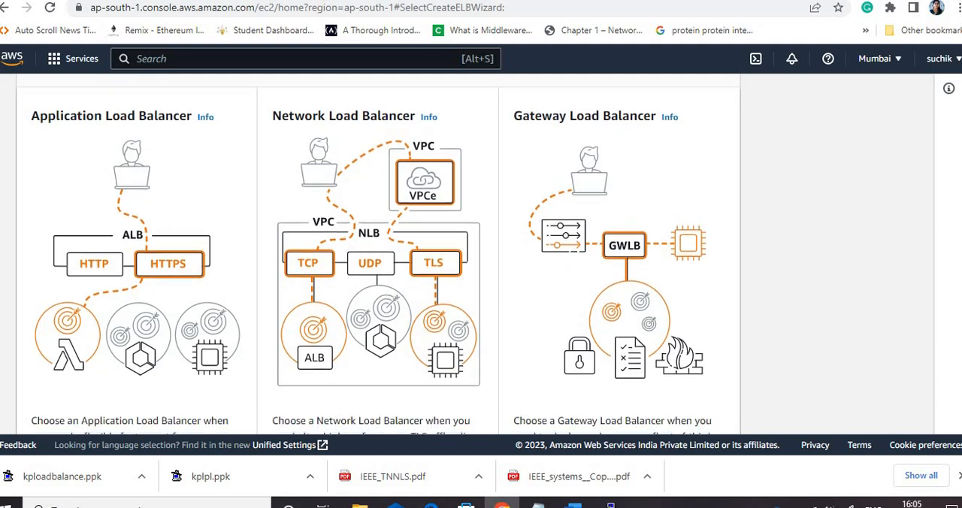
{"action": "scroll", "coordinate": [274, 283], "scroll_direction": "down", "scroll_amount": 3}
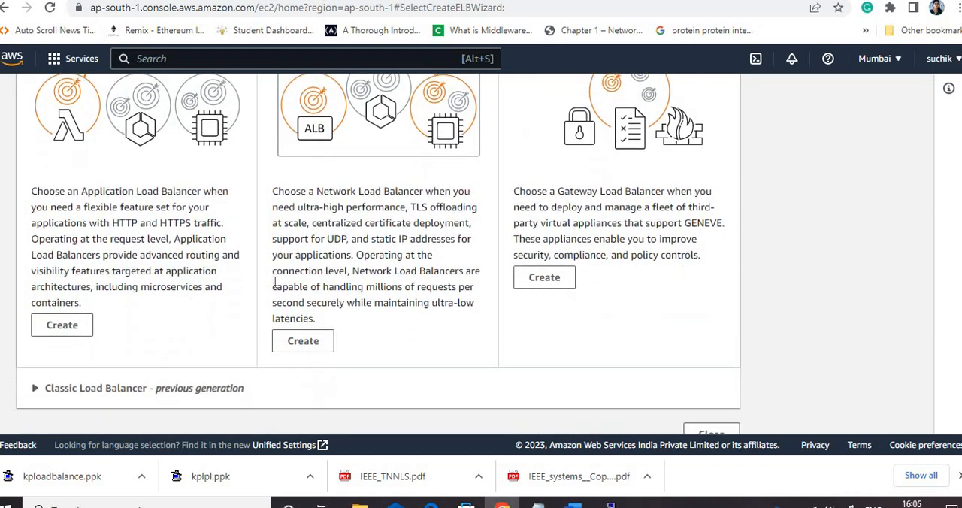
{"action": "left_click", "coordinate": [78, 332]}
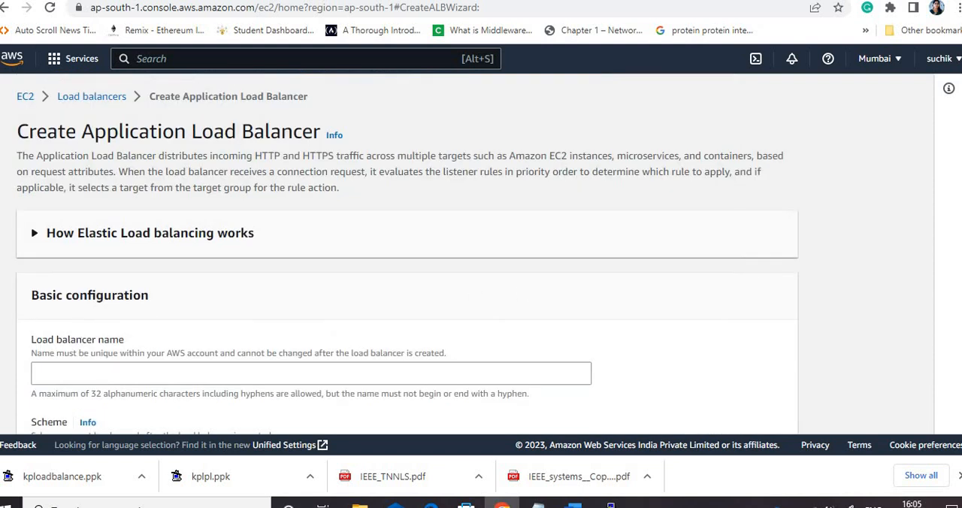
Name the load balancer apploadbalance
{"action": "scroll", "coordinate": [290, 269], "scroll_direction": "down", "scroll_amount": 2}
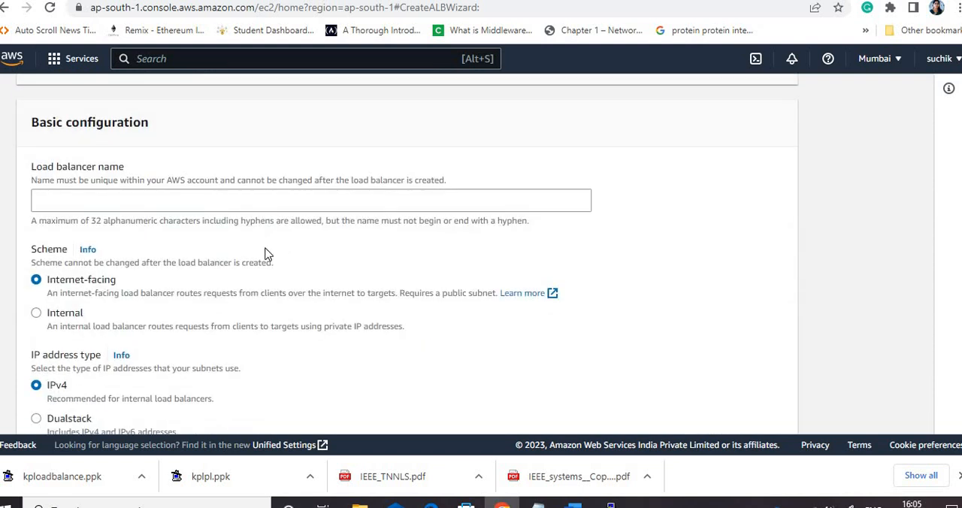
{"action": "left_click", "coordinate": [85, 200]}
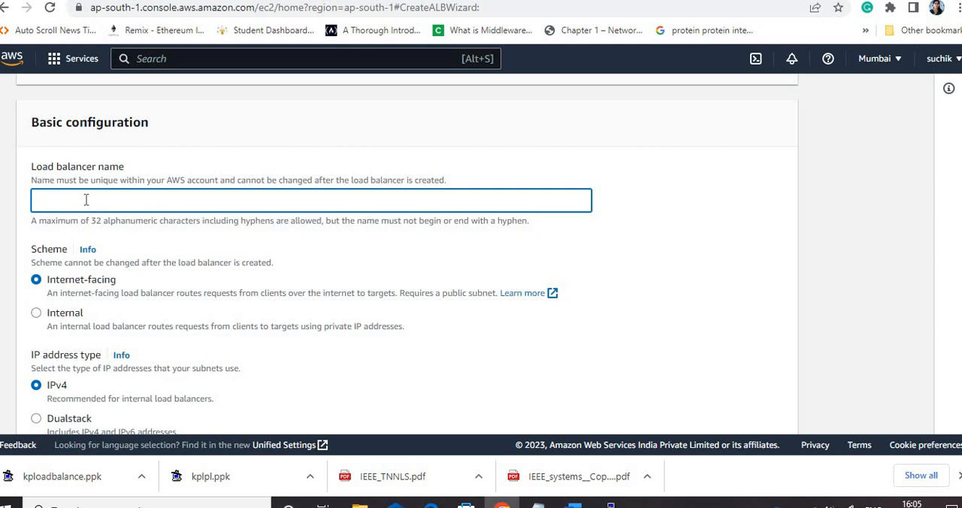
{"action": "type", "text": "apploadbalance"}
Keep the Internet-facing scheme, IPv4 and default VPC, and map the zones ap-south-1a, ap-south-1b and ap-south-1c
{"action": "scroll", "coordinate": [510, 220], "scroll_direction": "down", "scroll_amount": 1}
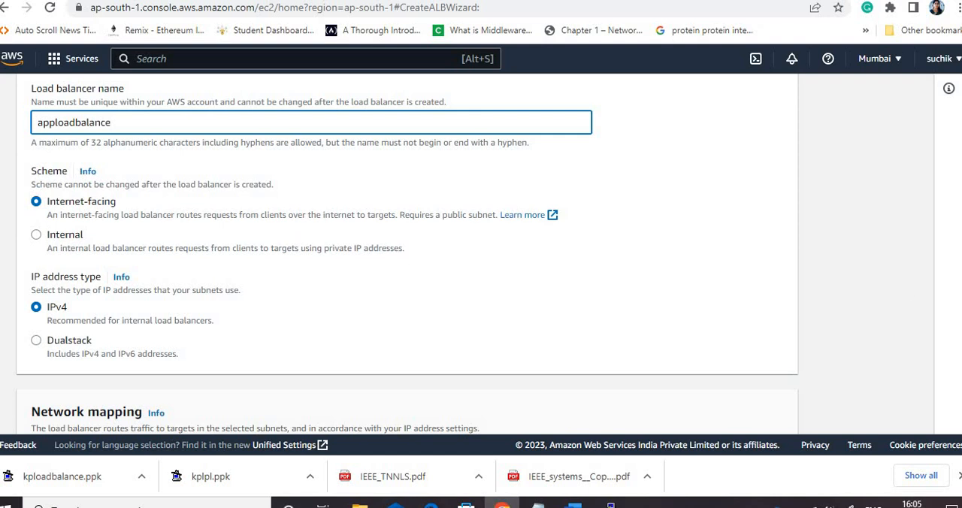
{"action": "scroll", "coordinate": [607, 196], "scroll_direction": "down", "scroll_amount": 2}
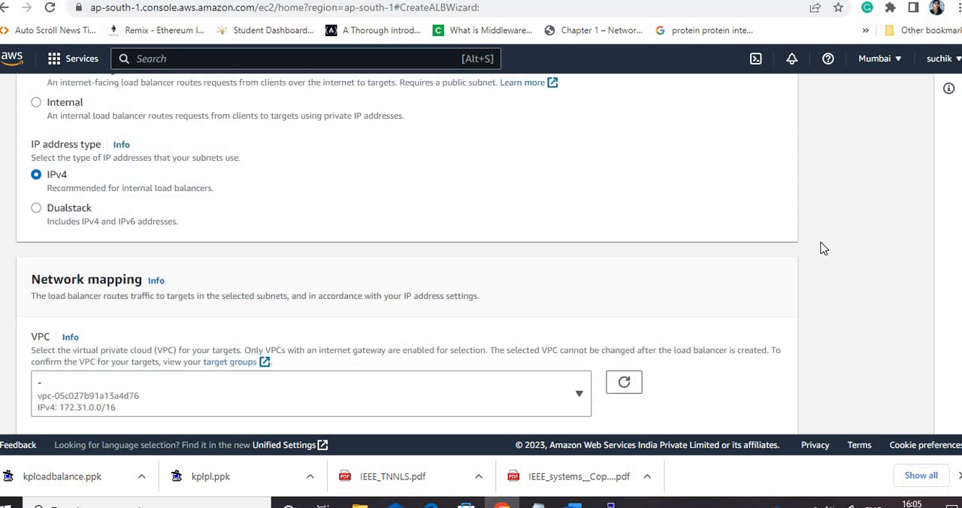
{"action": "scroll", "coordinate": [479, 218], "scroll_direction": "down", "scroll_amount": 3}
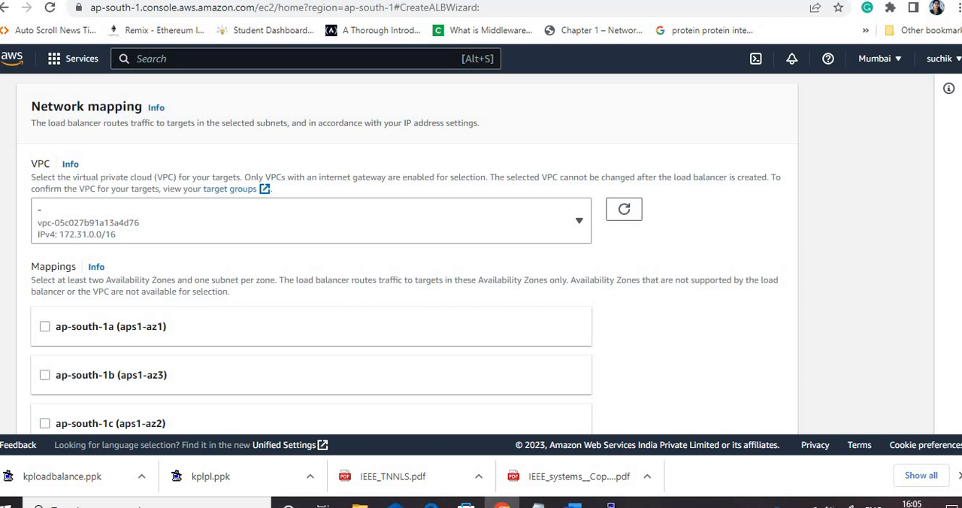
{"action": "scroll", "coordinate": [905, 210], "scroll_direction": "down", "scroll_amount": 2}
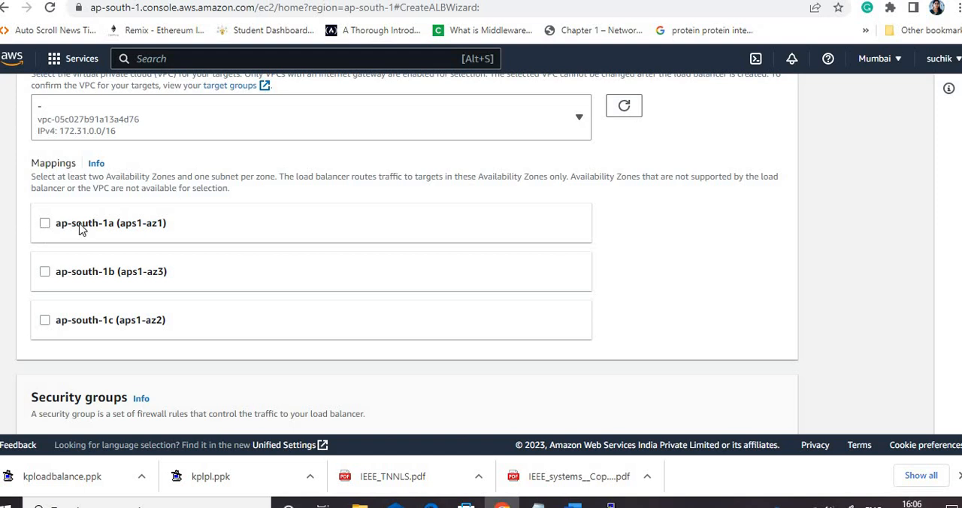
{"action": "left_click", "coordinate": [123, 228]}
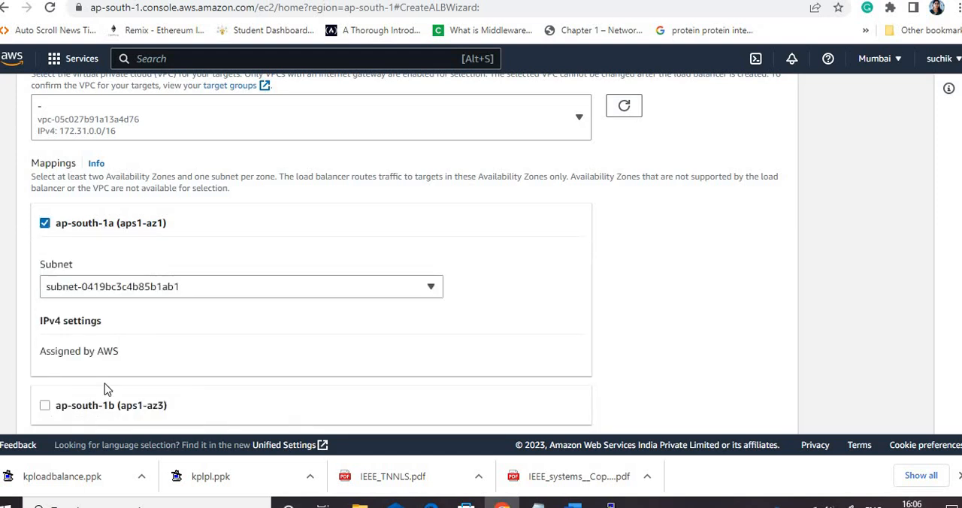
{"action": "left_click", "coordinate": [45, 406]}
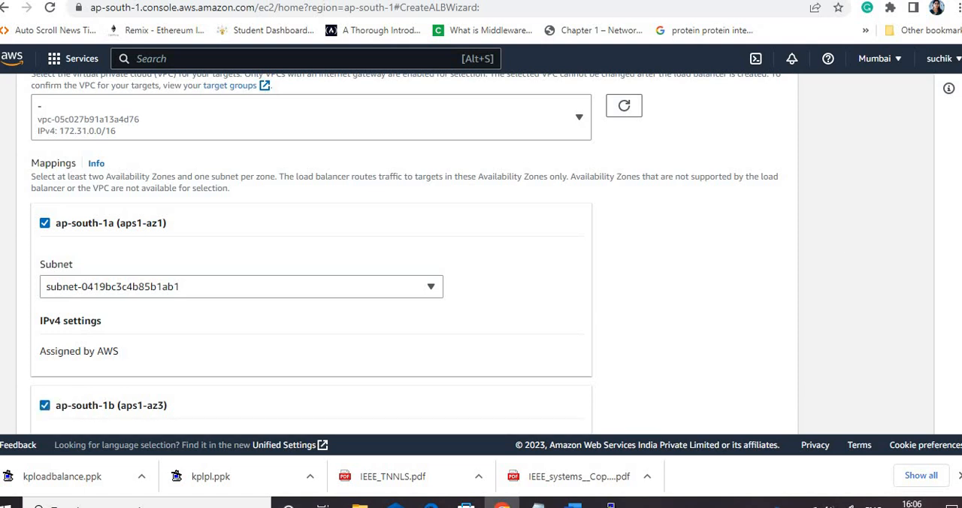
{"action": "scroll", "coordinate": [404, 253], "scroll_direction": "down", "scroll_amount": 3}
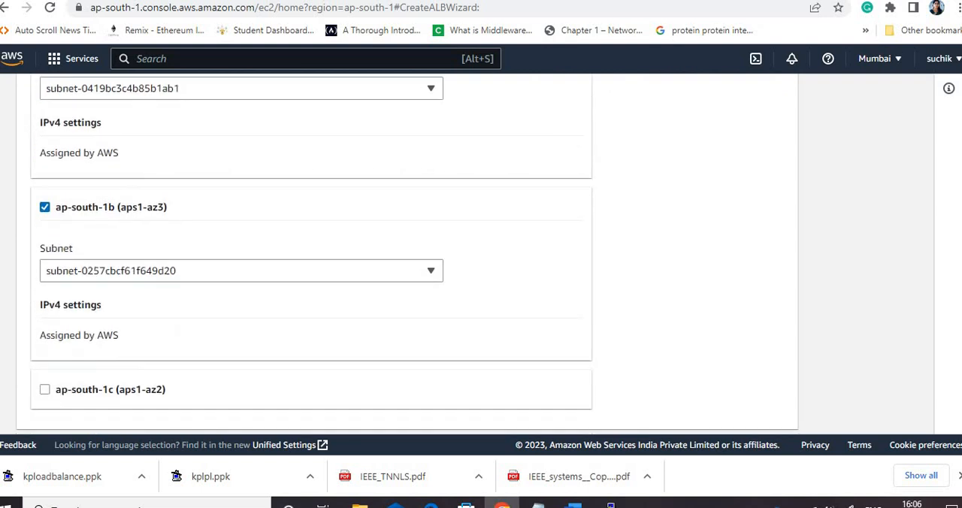
{"action": "scroll", "coordinate": [404, 254], "scroll_direction": "up", "scroll_amount": 1}
{"action": "scroll", "coordinate": [132, 252], "scroll_direction": "up", "scroll_amount": 1}
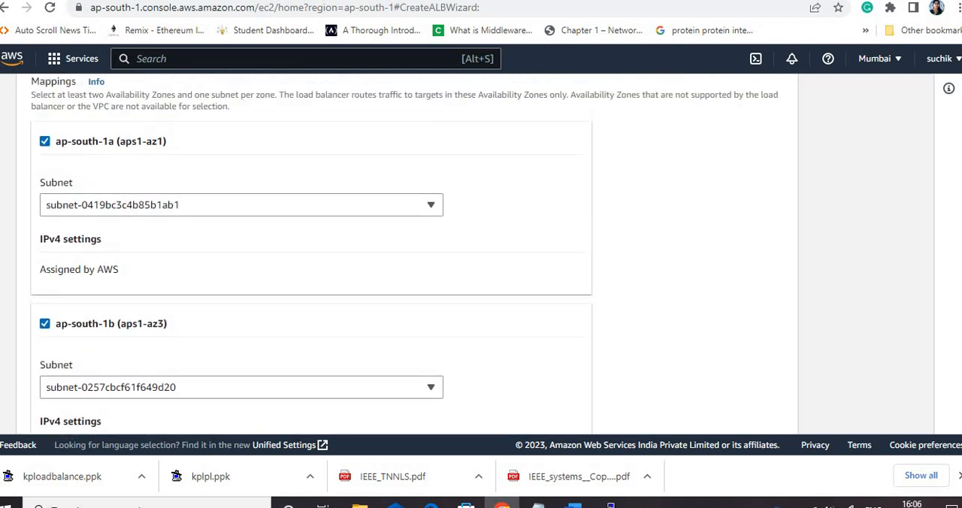
{"action": "scroll", "coordinate": [132, 252], "scroll_direction": "down", "scroll_amount": 4}
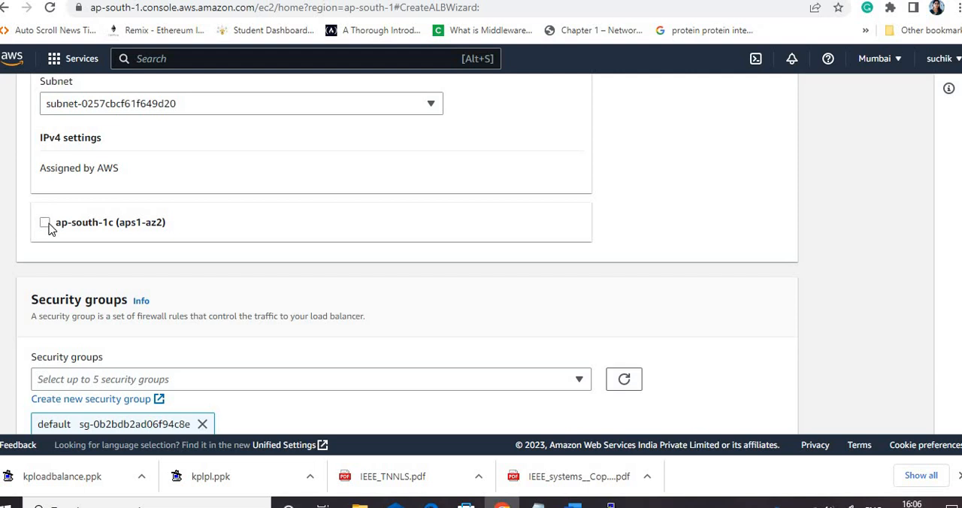
{"action": "left_click", "coordinate": [44, 223]}
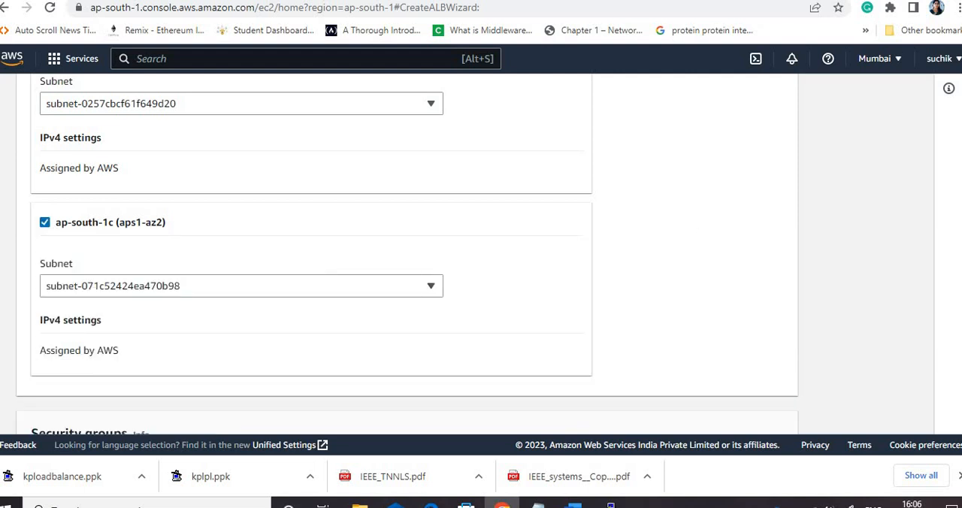
Assign the loadbalancesg security group to the load balancer and remove the default security group
{"action": "scroll", "coordinate": [405, 255], "scroll_direction": "down", "scroll_amount": 3}
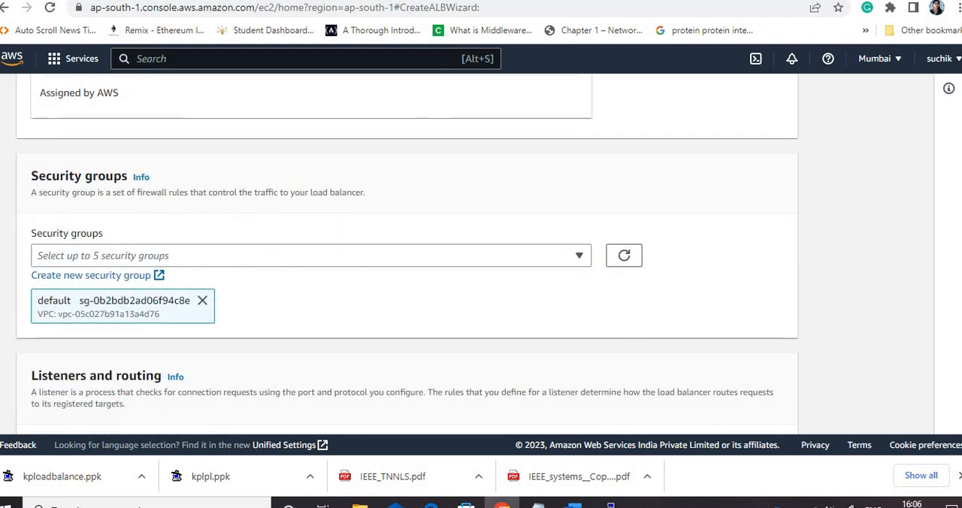
{"action": "scroll", "coordinate": [406, 255], "scroll_direction": "down", "scroll_amount": 1}
{"action": "scroll", "coordinate": [626, 207], "scroll_direction": "down", "scroll_amount": 2}
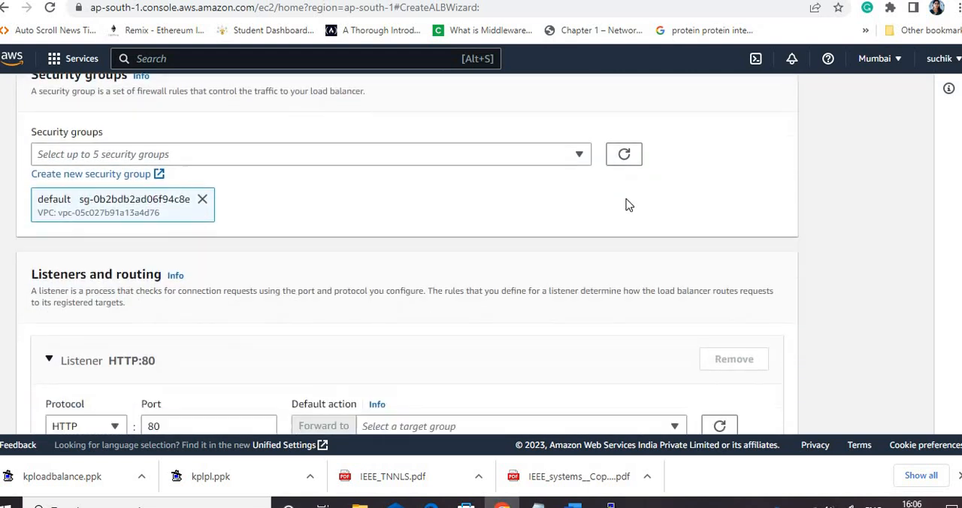
{"action": "left_click", "coordinate": [514, 158]}
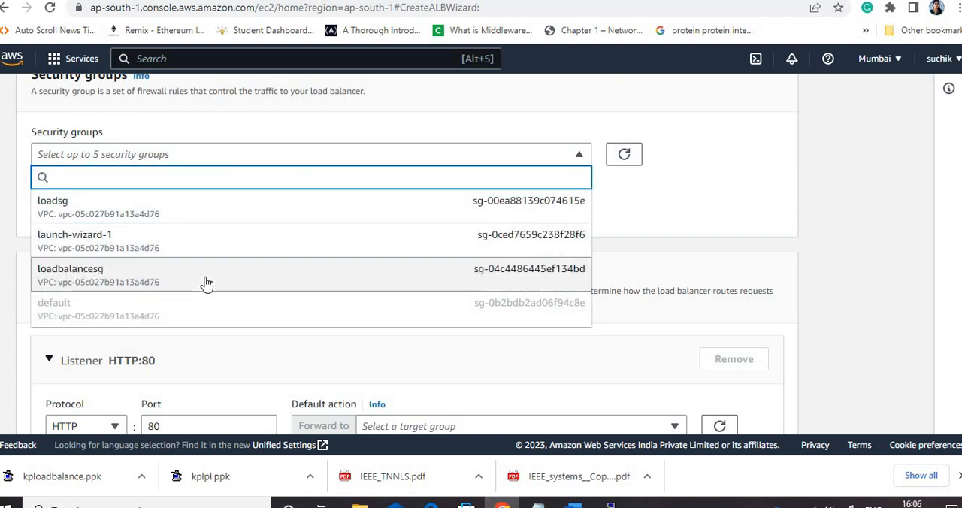
{"action": "left_click", "coordinate": [148, 272]}
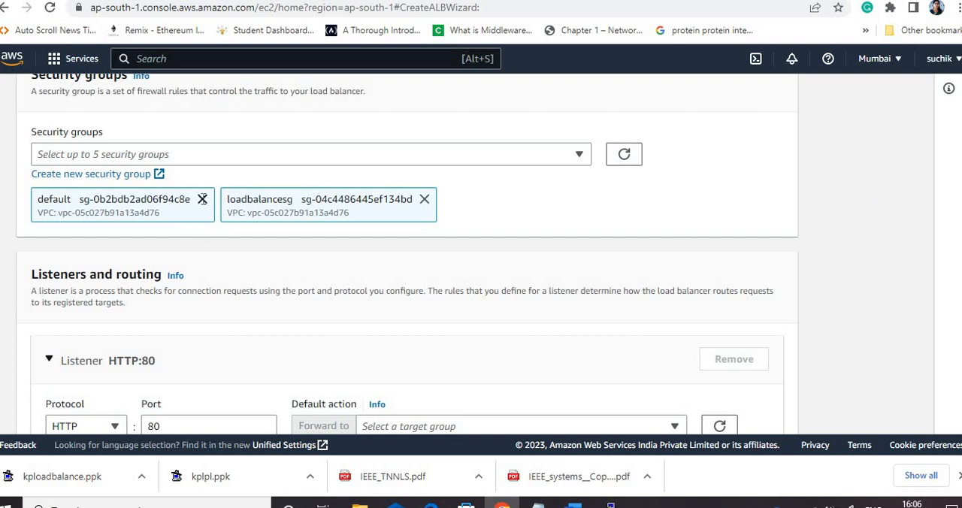
{"action": "left_click", "coordinate": [202, 201]}
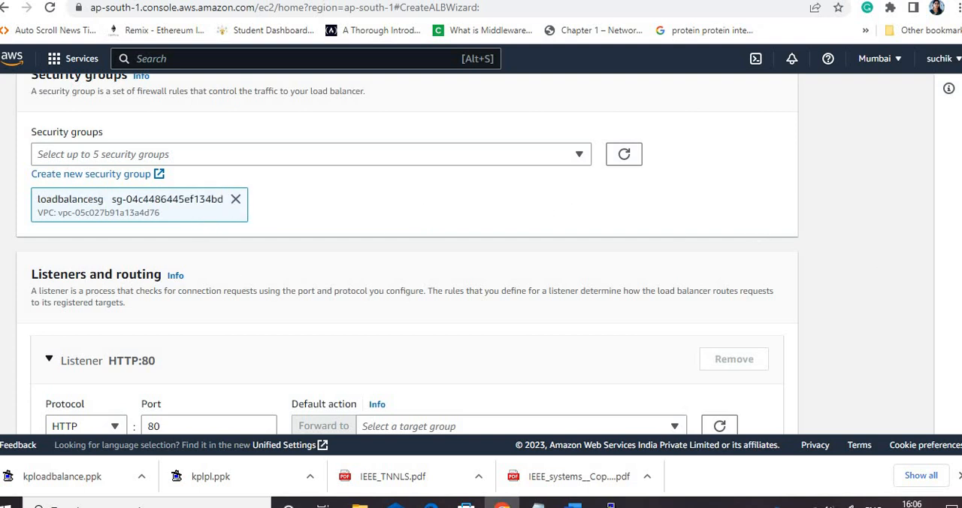
Set the HTTP:80 listener's default action to forward to the loadtarget target group
{"action": "scroll", "coordinate": [408, 253], "scroll_direction": "down", "scroll_amount": 2}
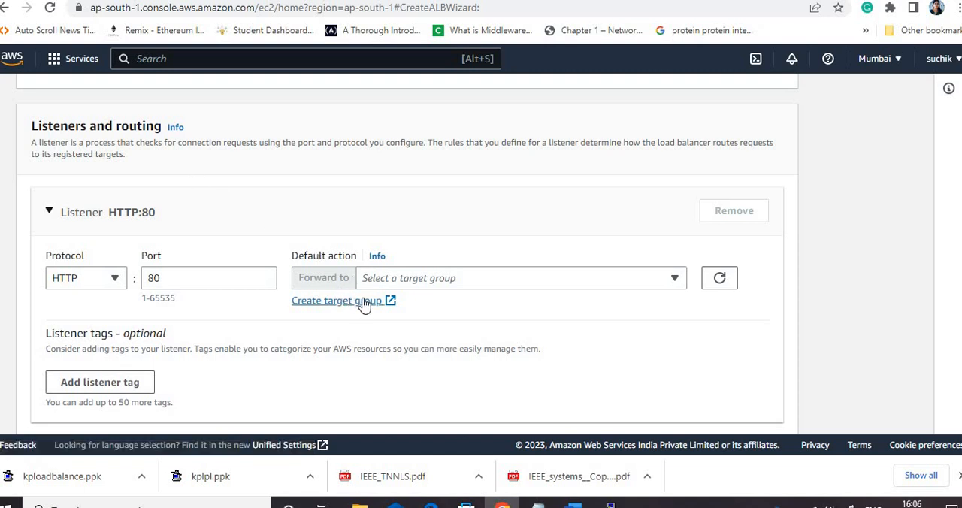
{"action": "left_click", "coordinate": [496, 278]}
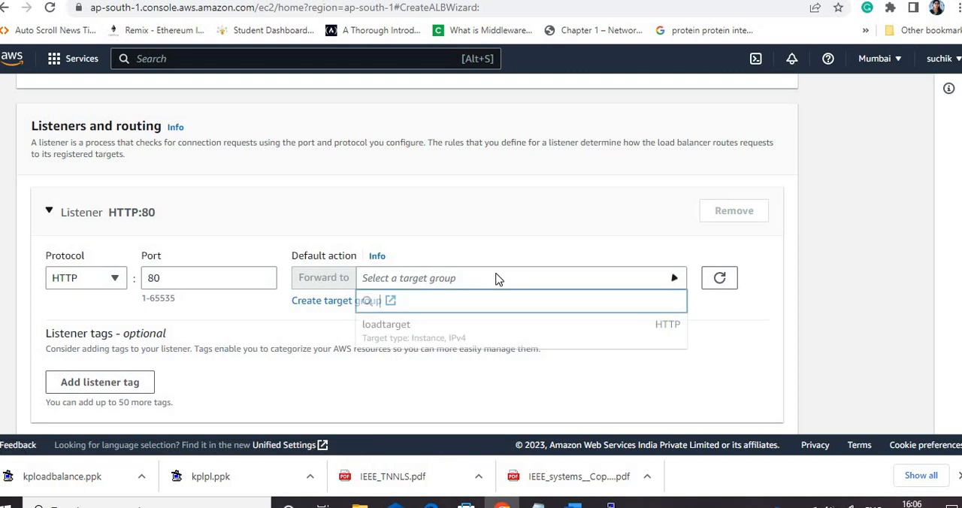
{"action": "left_click", "coordinate": [383, 327]}
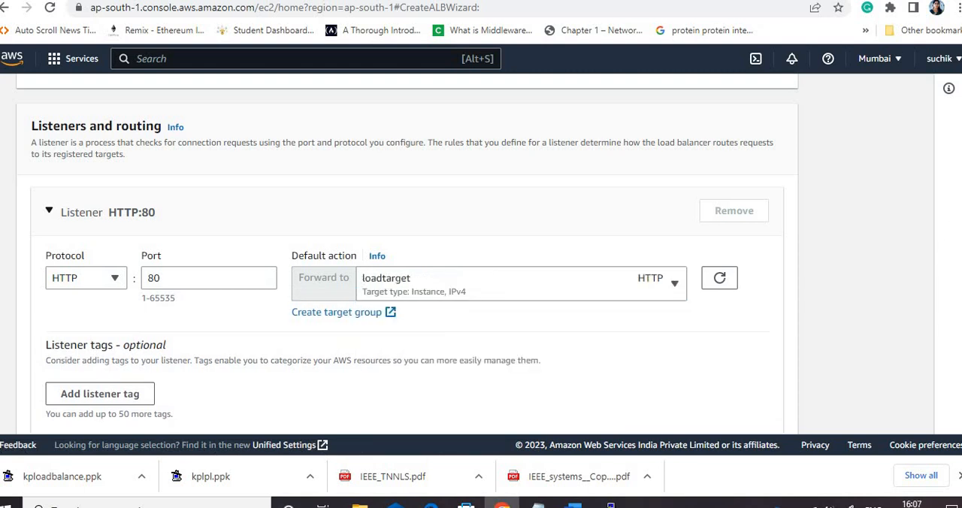
Review the configuration summary, leaving add-on services and tags unset, and create the load balancer
{"action": "scroll", "coordinate": [406, 254], "scroll_direction": "down", "scroll_amount": 5}
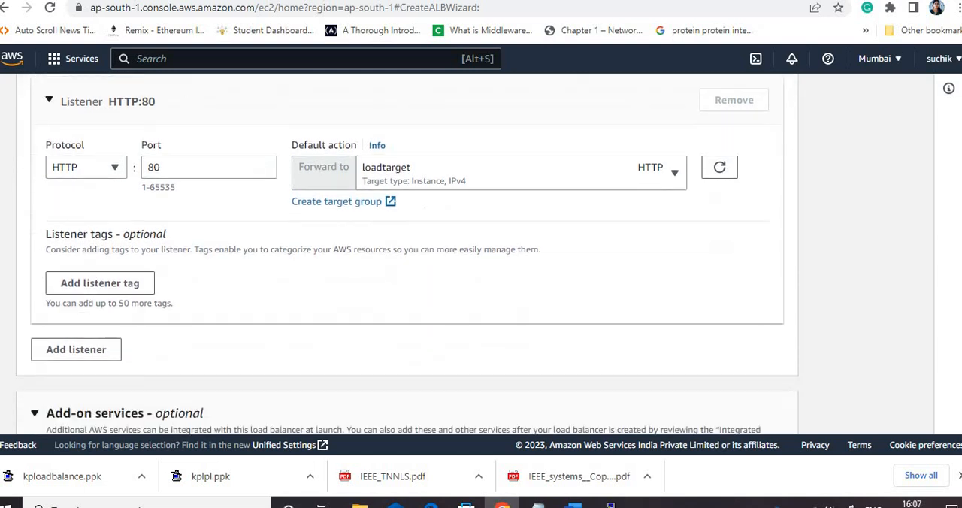
{"action": "scroll", "coordinate": [406, 254], "scroll_direction": "down", "scroll_amount": 6}
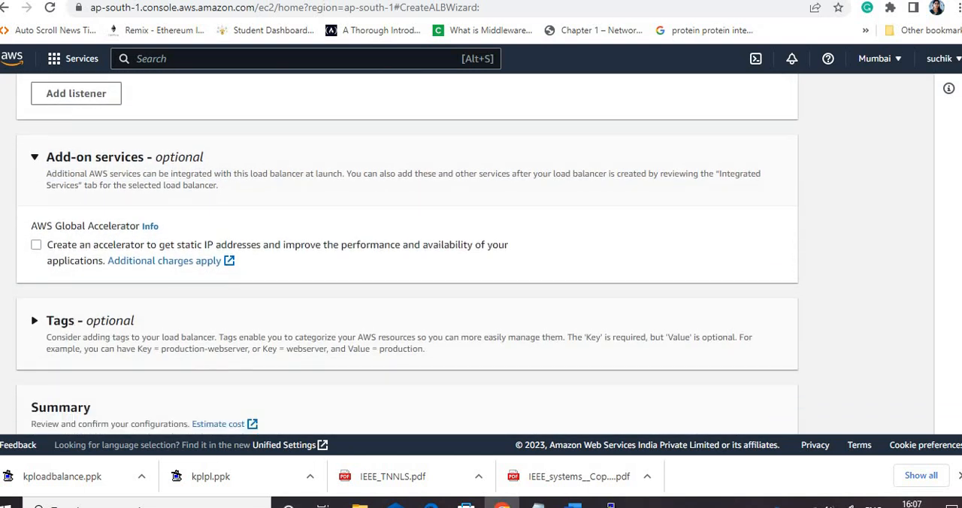
{"action": "scroll", "coordinate": [478, 263], "scroll_direction": "up", "scroll_amount": 3}
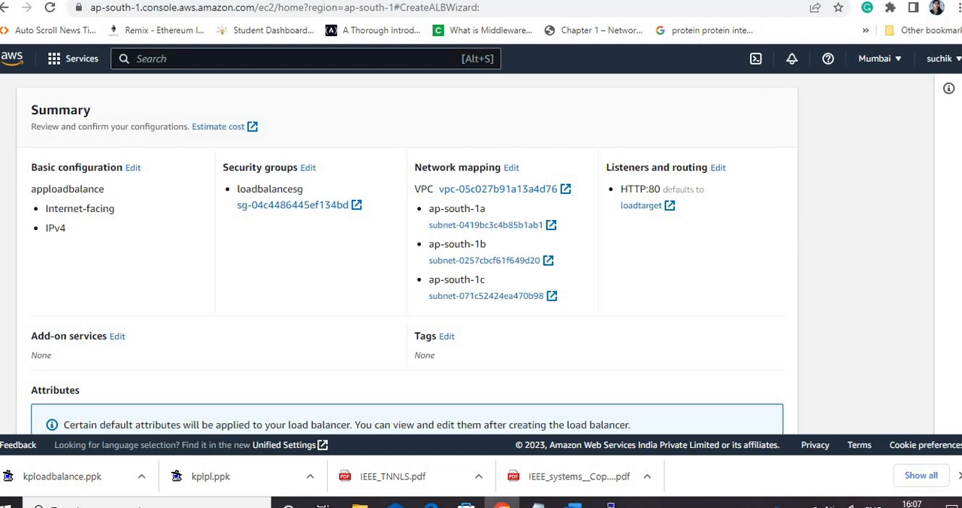
{"action": "scroll", "coordinate": [830, 376], "scroll_direction": "down", "scroll_amount": 3}
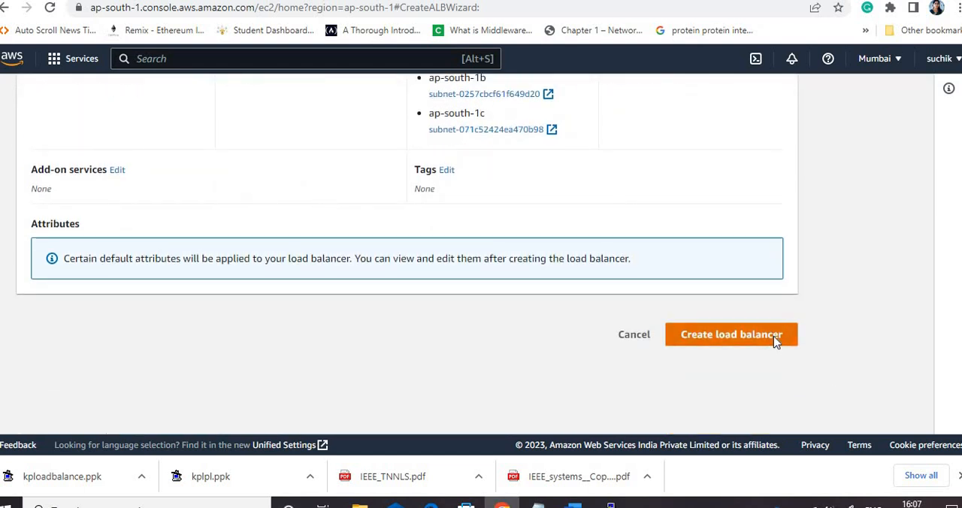
{"action": "left_click", "coordinate": [774, 337]}
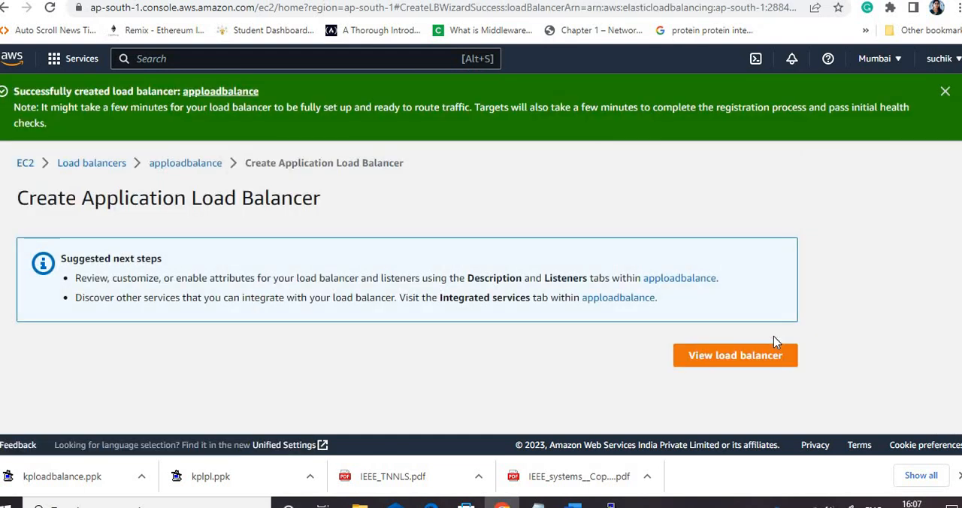
Open the details of apploadbalance, return to the load balancers list and refresh it to check the provisioning state
{"action": "left_click", "coordinate": [181, 164]}
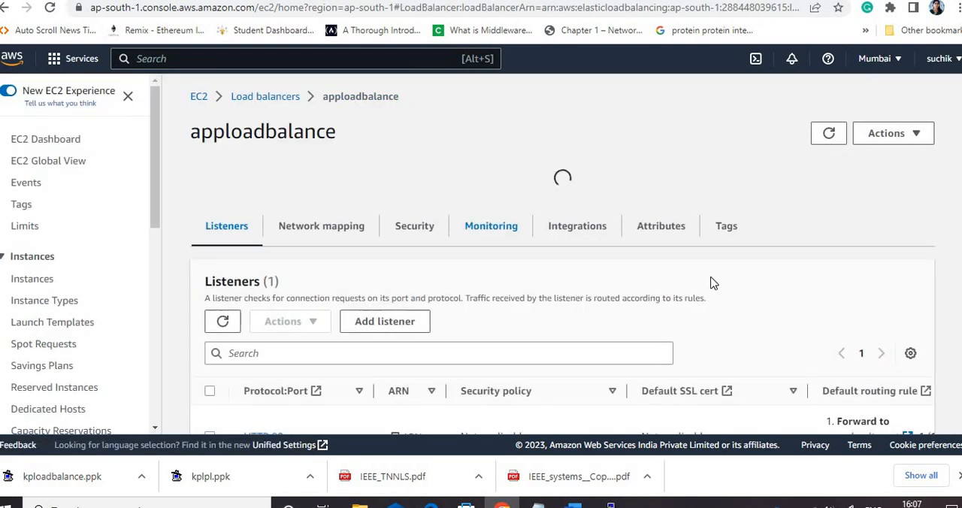
{"action": "left_click", "coordinate": [249, 103]}
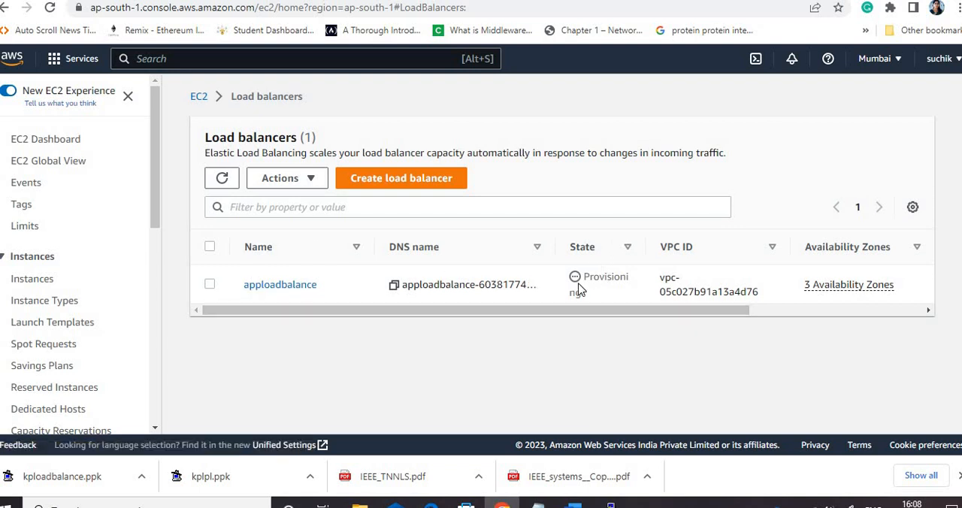
{"action": "left_click", "coordinate": [221, 181]}
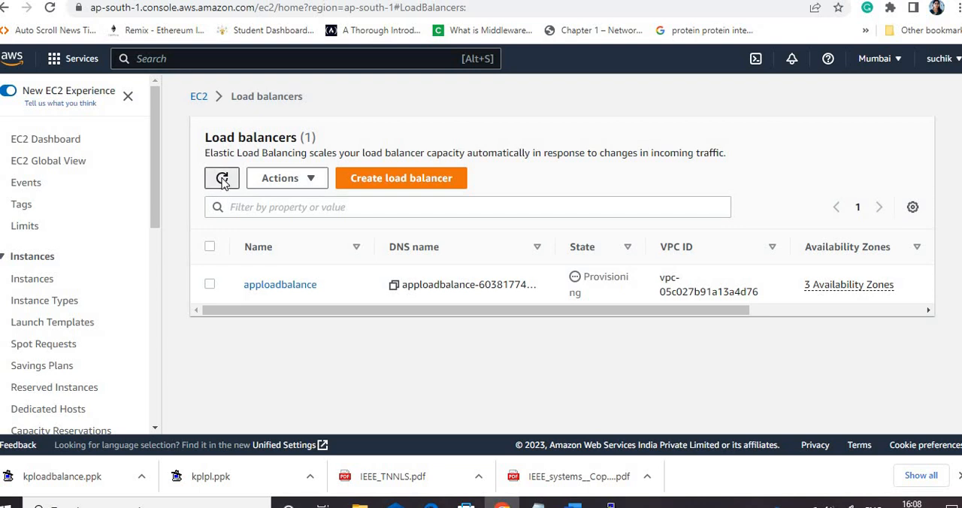
Copy the DNS name from the apploadbalance details and open that address in a new browser tab
{"action": "left_click", "coordinate": [277, 288]}
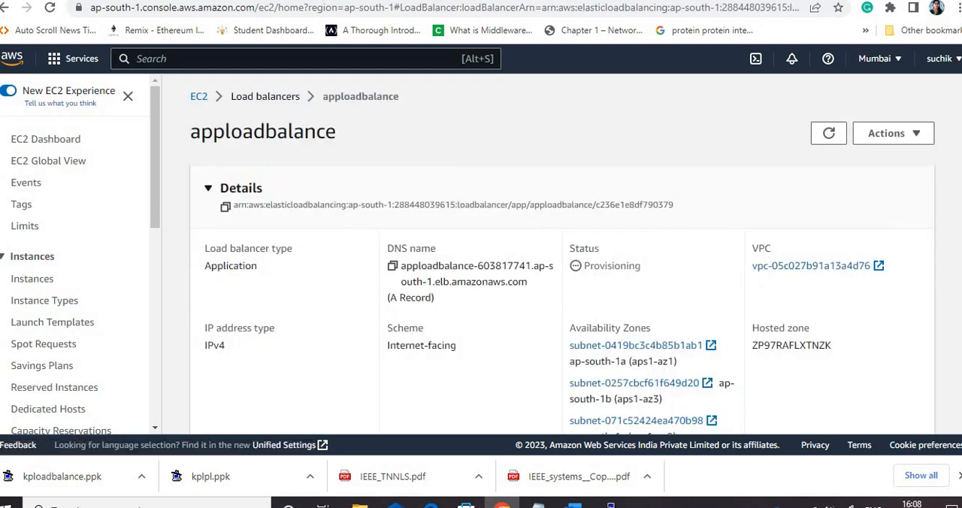
{"action": "scroll", "coordinate": [488, 353], "scroll_direction": "down", "scroll_amount": 2}
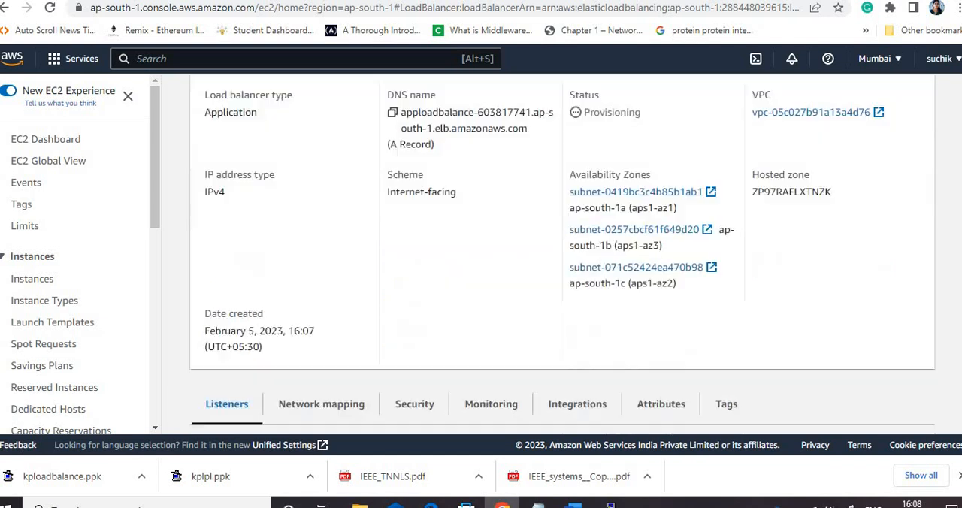
{"action": "scroll", "coordinate": [488, 353], "scroll_direction": "up", "scroll_amount": 2}
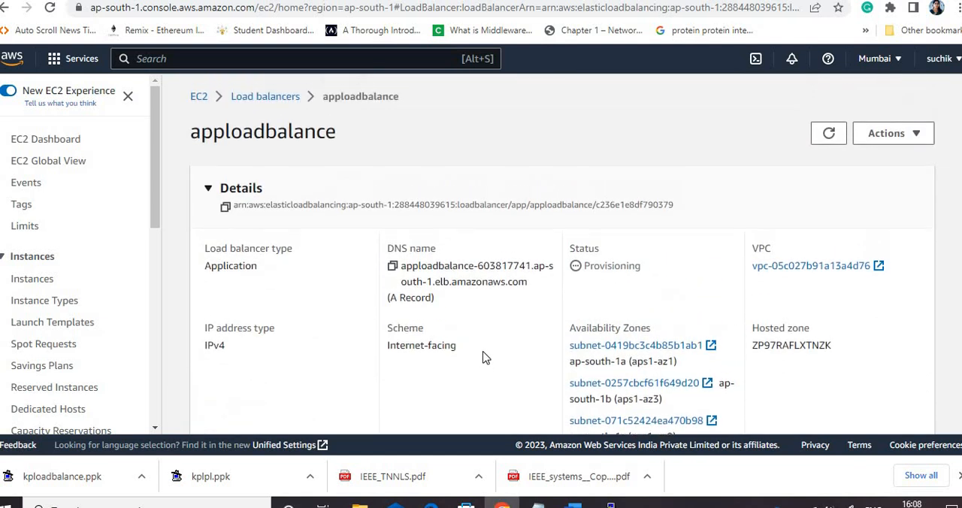
{"action": "left_click", "coordinate": [392, 266]}
{"action": "key", "text": "ctrl+t"}
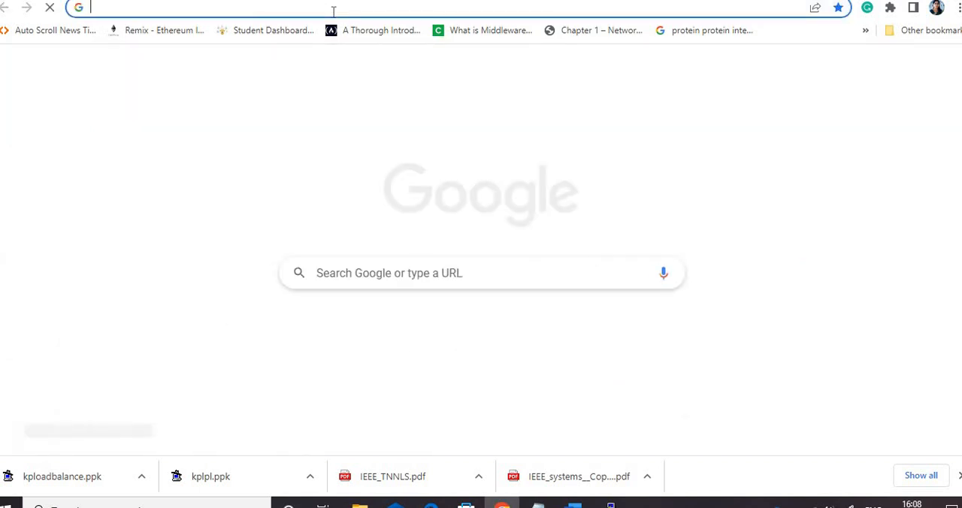
{"action": "left_click", "coordinate": [333, 12]}
{"action": "key", "text": "ctrl+v"}
{"action": "key", "text": "Return"}
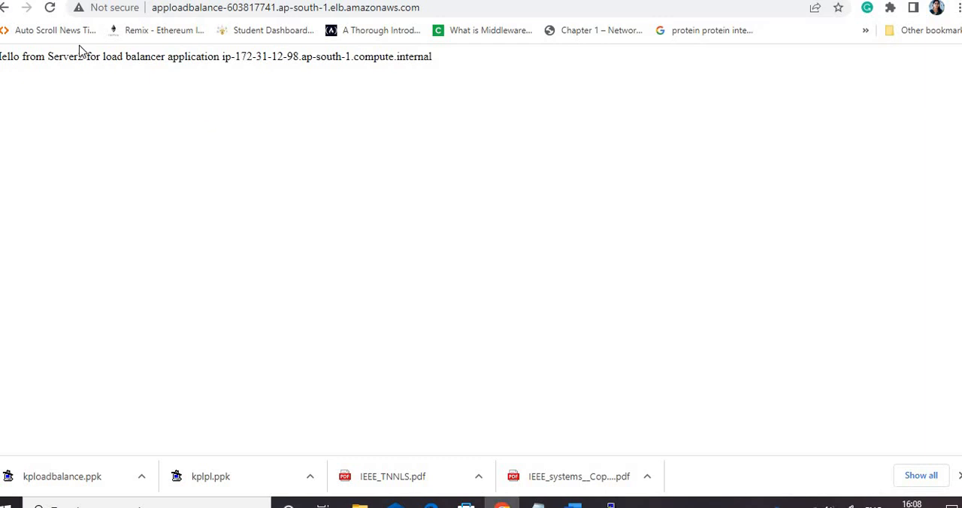
Reload the load balancer's web page repeatedly to check whether responses alternate between the two servers
{"action": "left_click", "coordinate": [50, 10]}
{"action": "left_click", "coordinate": [50, 11]}
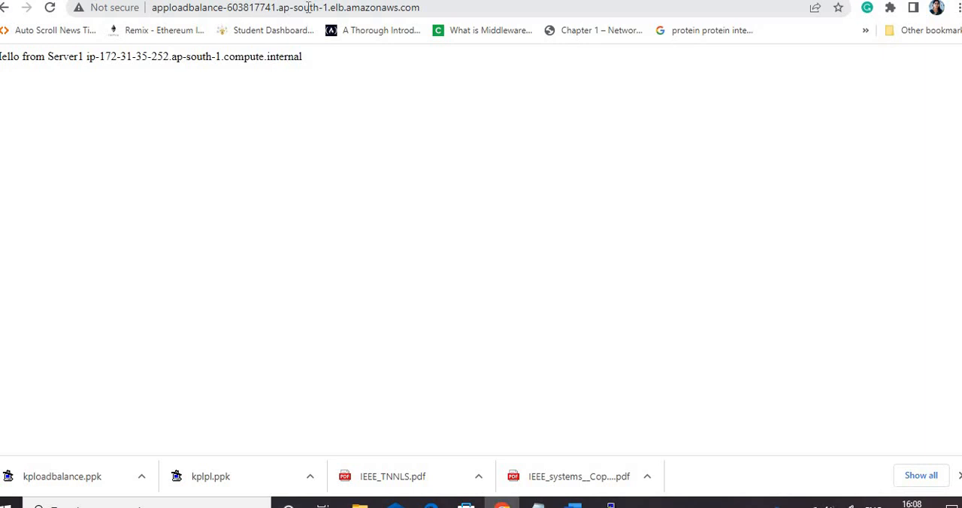
{"action": "left_click", "coordinate": [50, 9]}
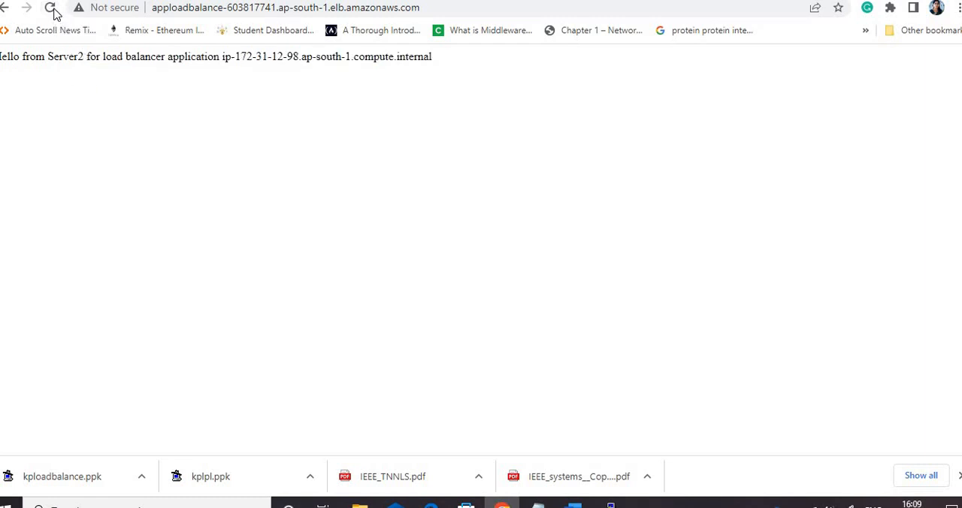
{"action": "left_click", "coordinate": [46, 9]}
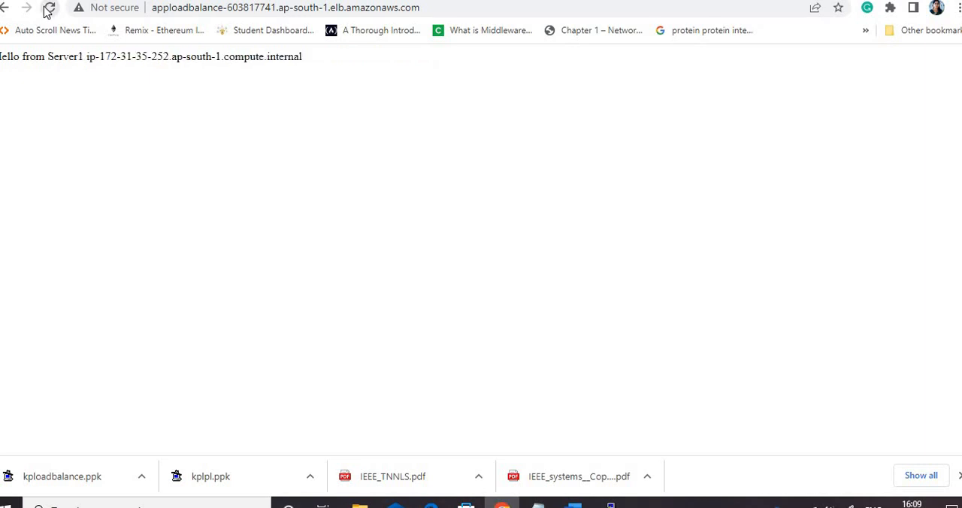
{"action": "left_click", "coordinate": [47, 9]}
{"action": "left_click", "coordinate": [47, 9]}
{"action": "left_click", "coordinate": [47, 9]}
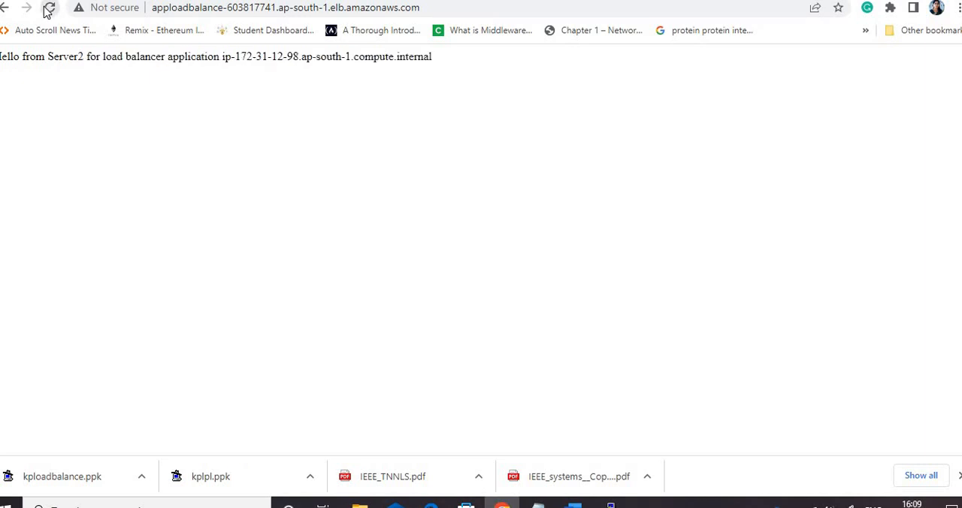
{"action": "left_click", "coordinate": [47, 9]}
{"action": "left_click", "coordinate": [47, 9]}
{"action": "left_click", "coordinate": [47, 9]}
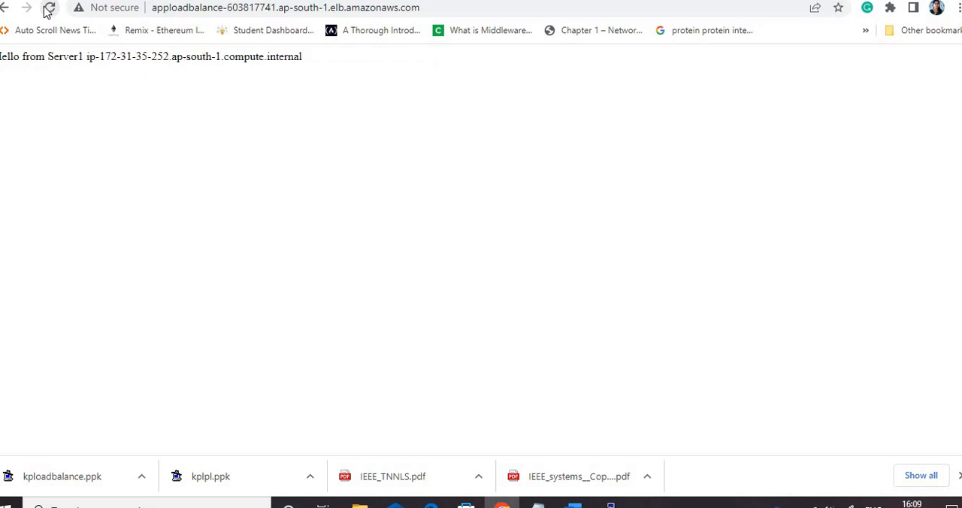
{"action": "left_click", "coordinate": [47, 9]}
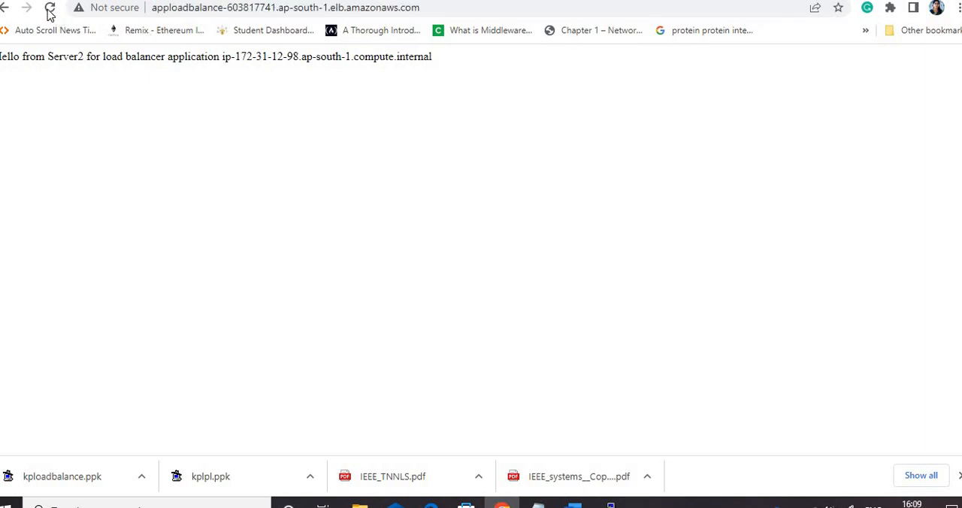
{"action": "left_click", "coordinate": [50, 11]}
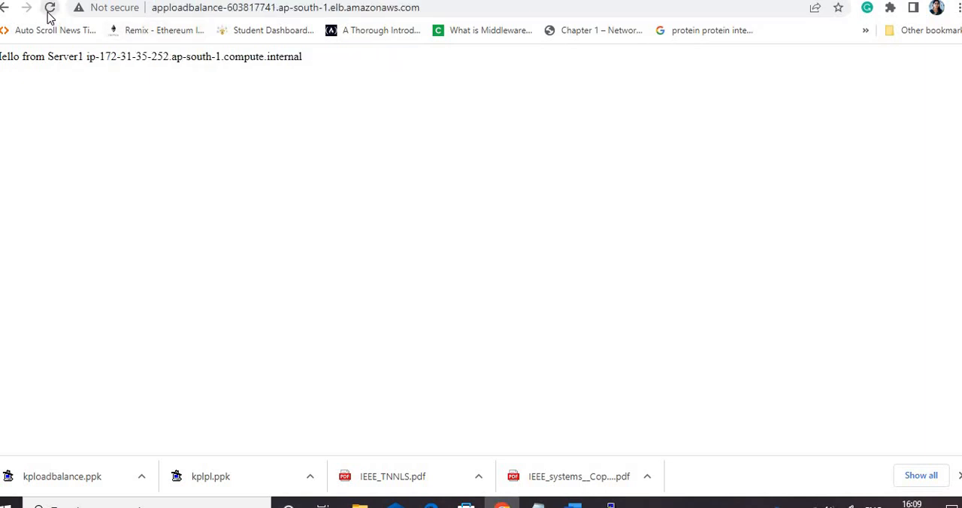
{"action": "left_click", "coordinate": [49, 12]}
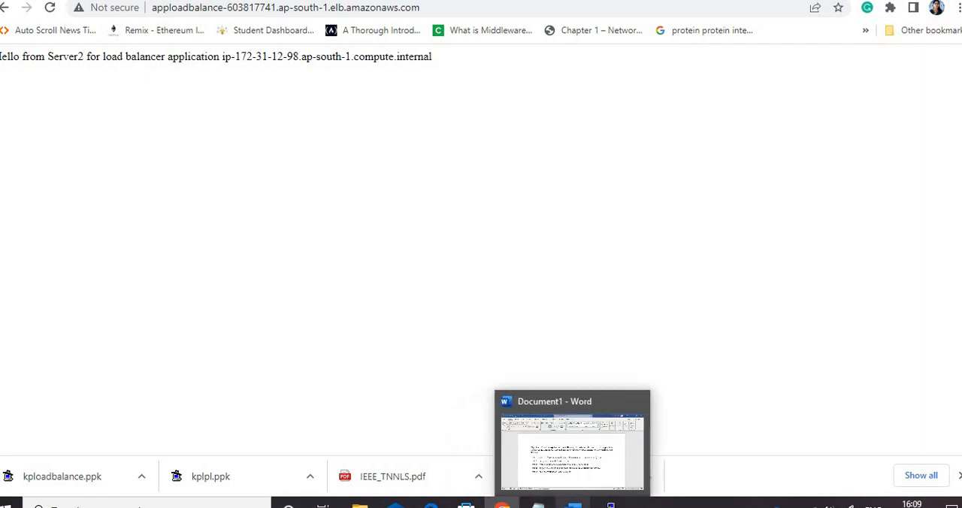
Switch to the Word document and review the objective's Tasks 1 to 5, highlighting the text of Tasks 1 to 4 in turn
{"action": "left_click", "coordinate": [573, 502]}
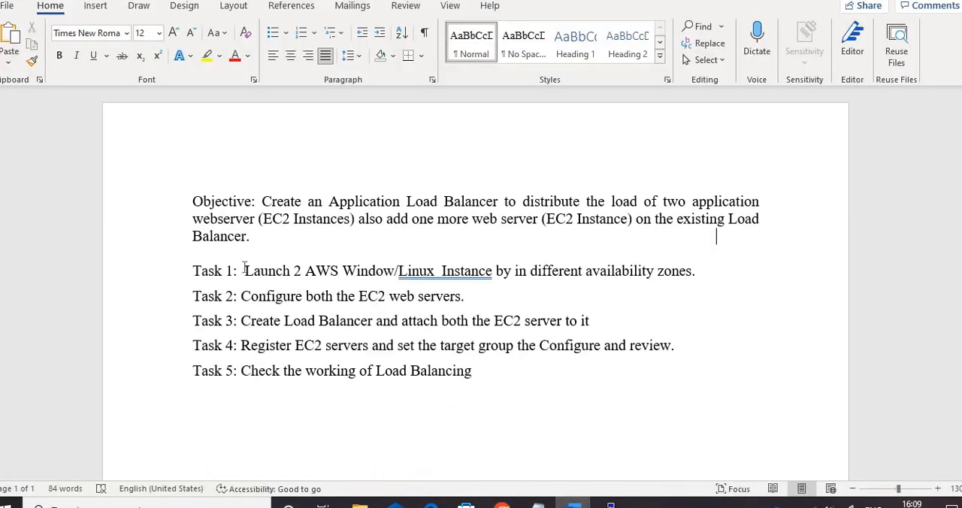
{"action": "left_click_drag", "start_coordinate": [244, 268], "coordinate": [478, 282]}
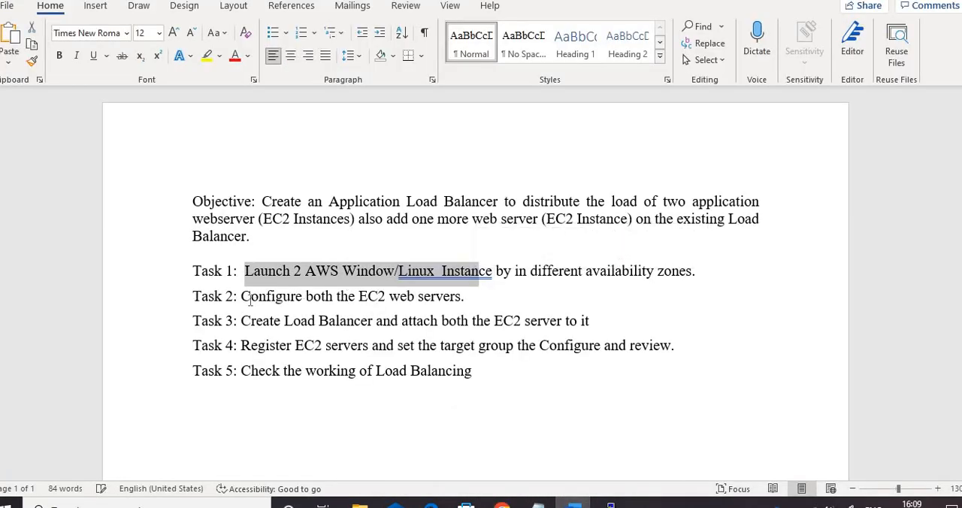
{"action": "left_click_drag", "start_coordinate": [242, 297], "coordinate": [463, 299]}
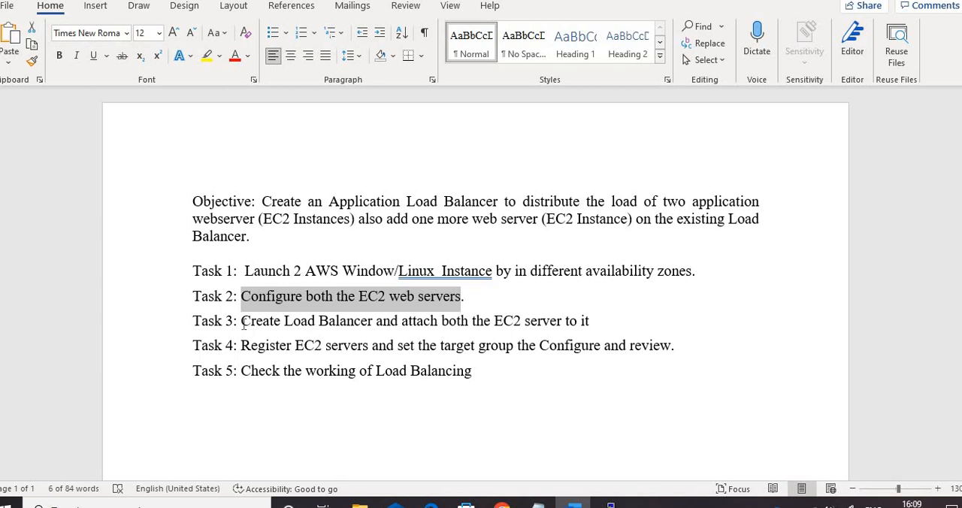
{"action": "left_click_drag", "start_coordinate": [242, 322], "coordinate": [461, 334]}
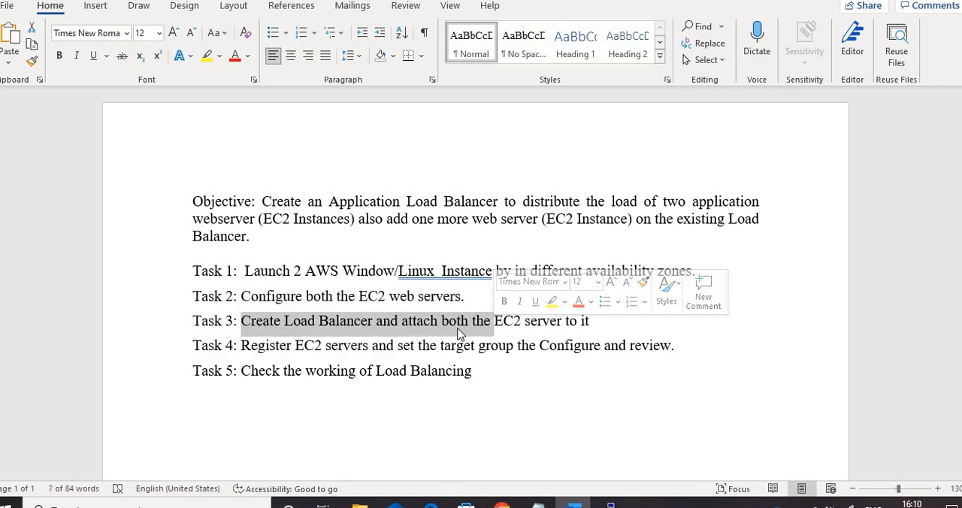
{"action": "left_click", "coordinate": [528, 321]}
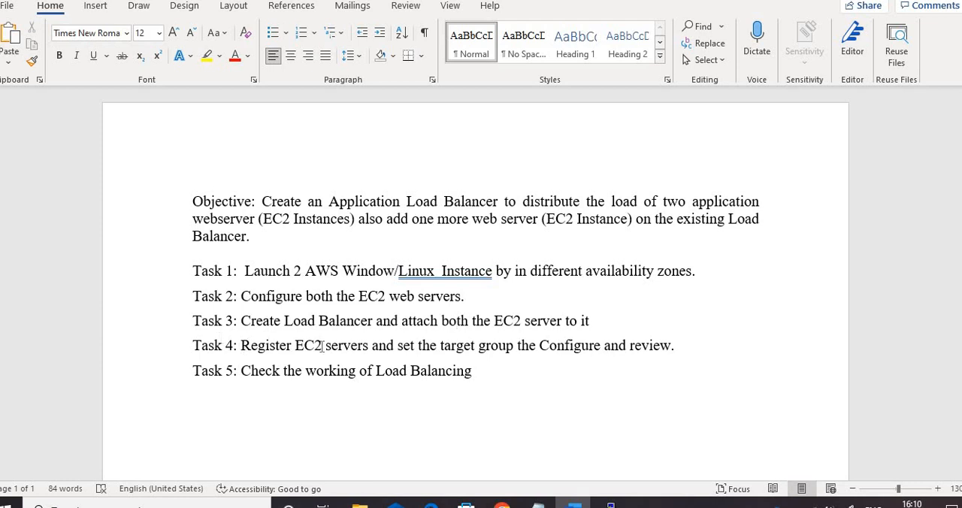
{"action": "left_click_drag", "start_coordinate": [238, 347], "coordinate": [603, 347]}
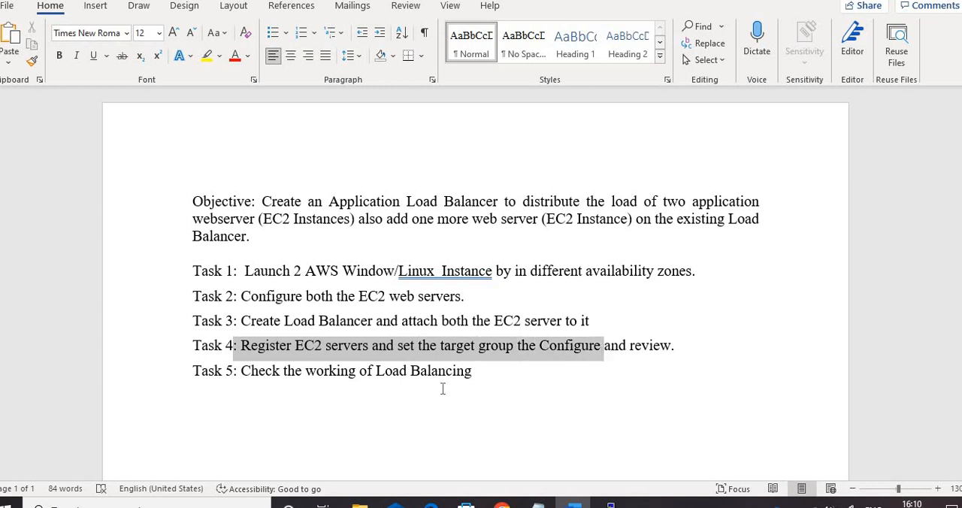
{"action": "left_click", "coordinate": [360, 382]}
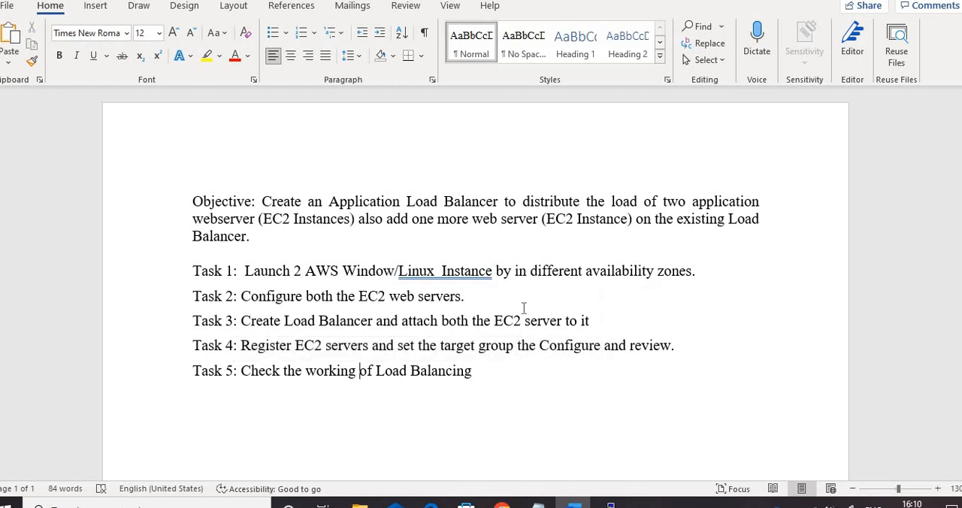